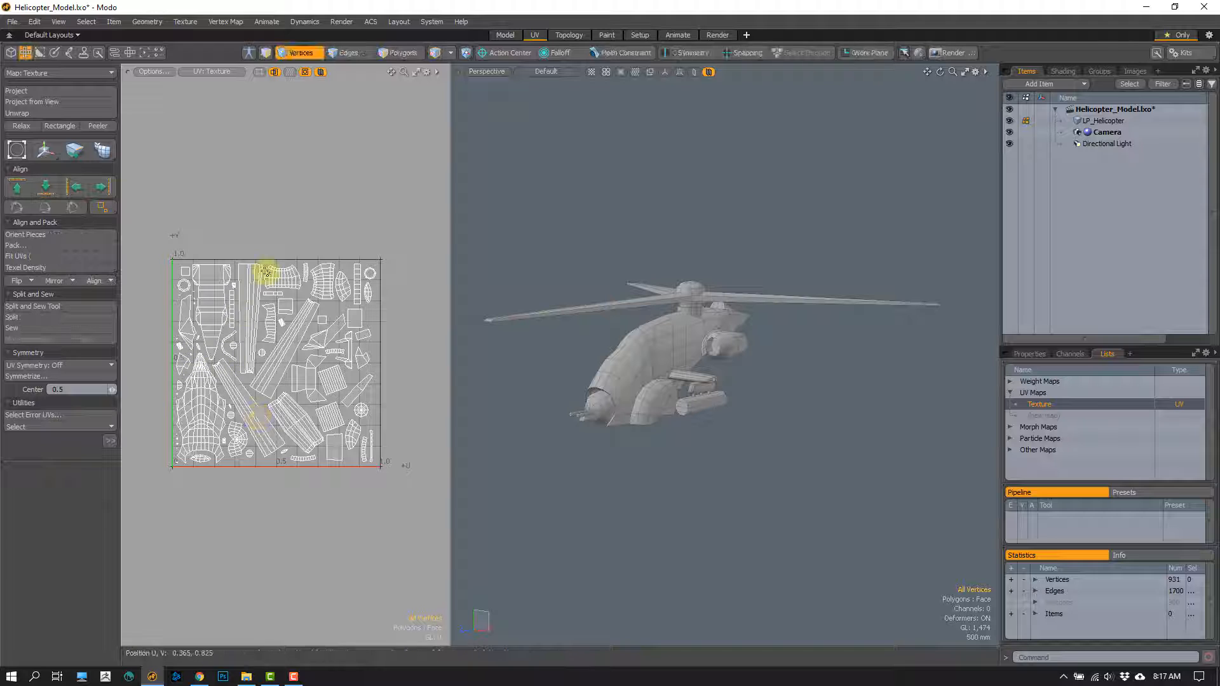
Step: Try to move the lower diagonal rotor-blade UV island by about 0.07 in U and 0.08 in V, over its neighbours
ctrl+alt+drag(256, 393, 256, 434)
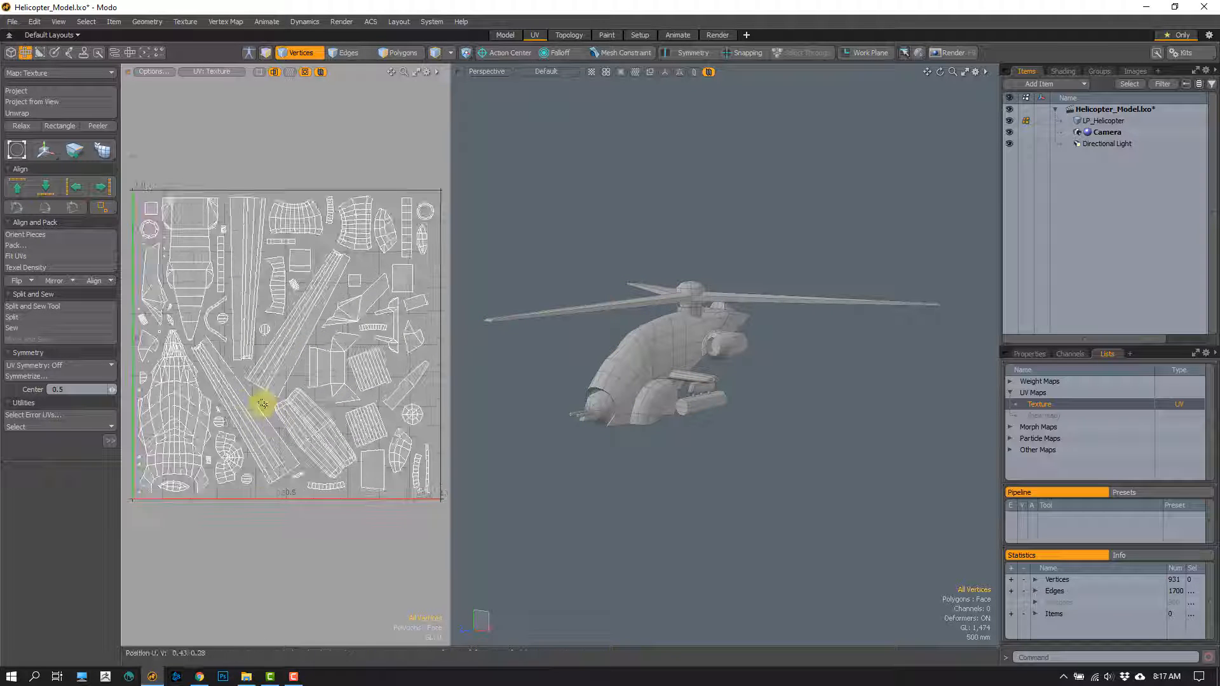
key(3)
click(259, 499)
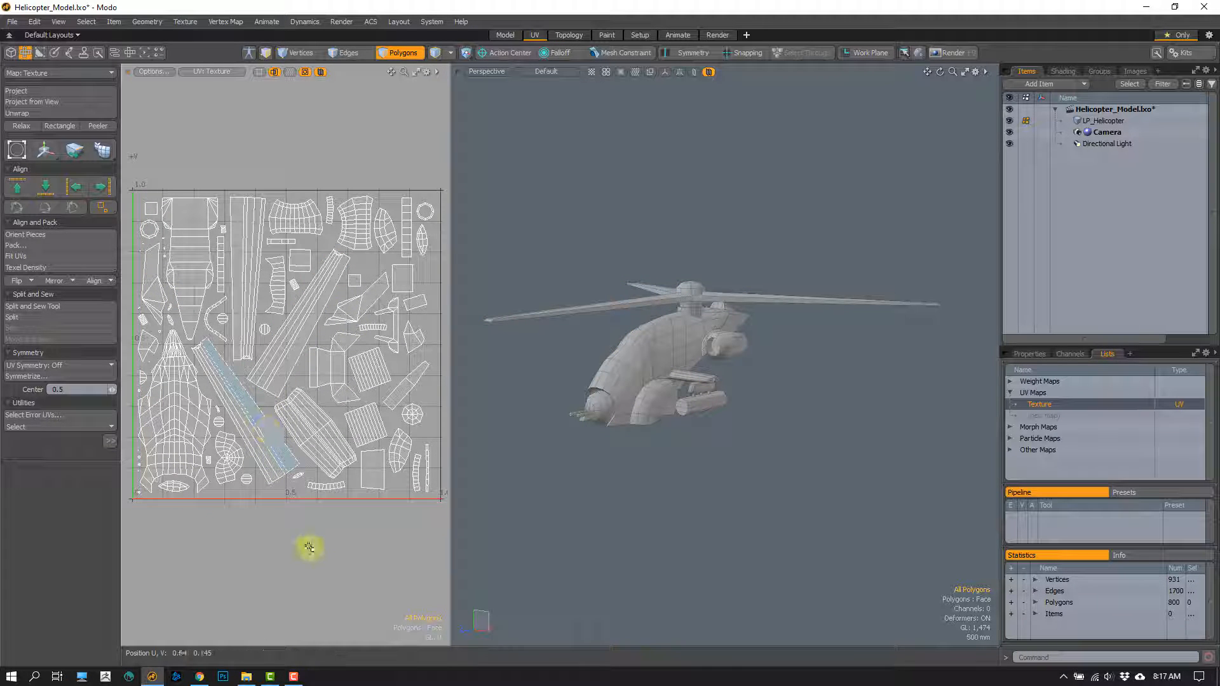
key(y)
drag(298, 365, 321, 354)
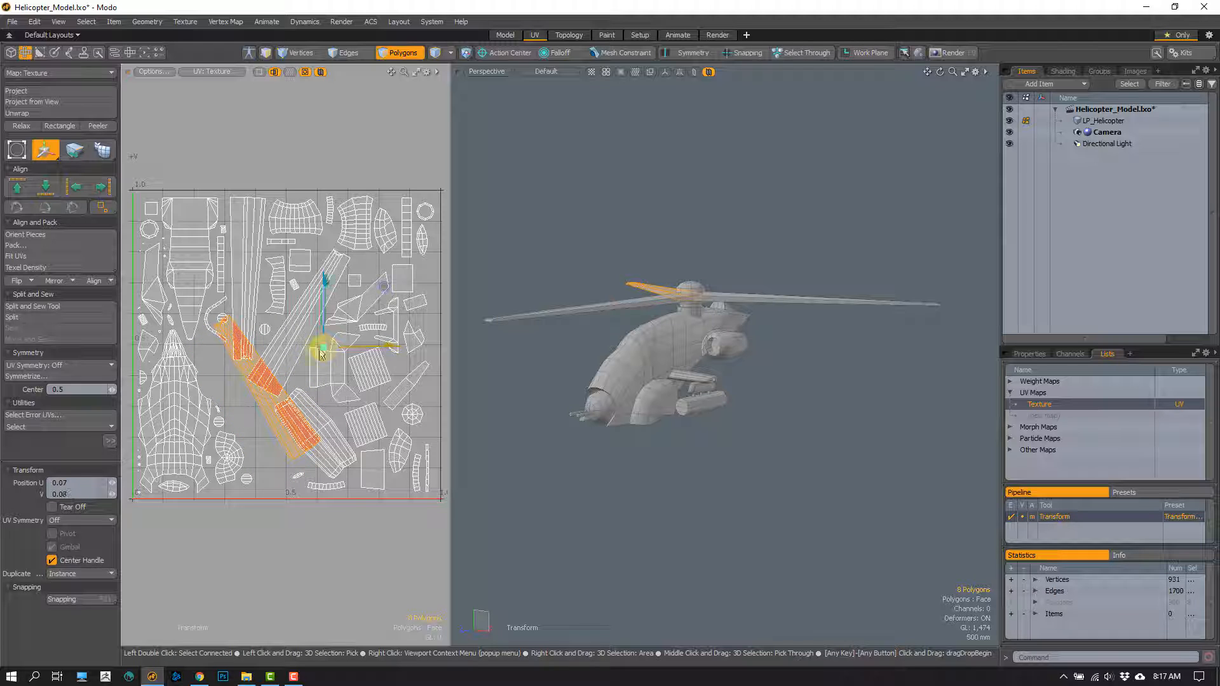
key(space)
click(267, 537)
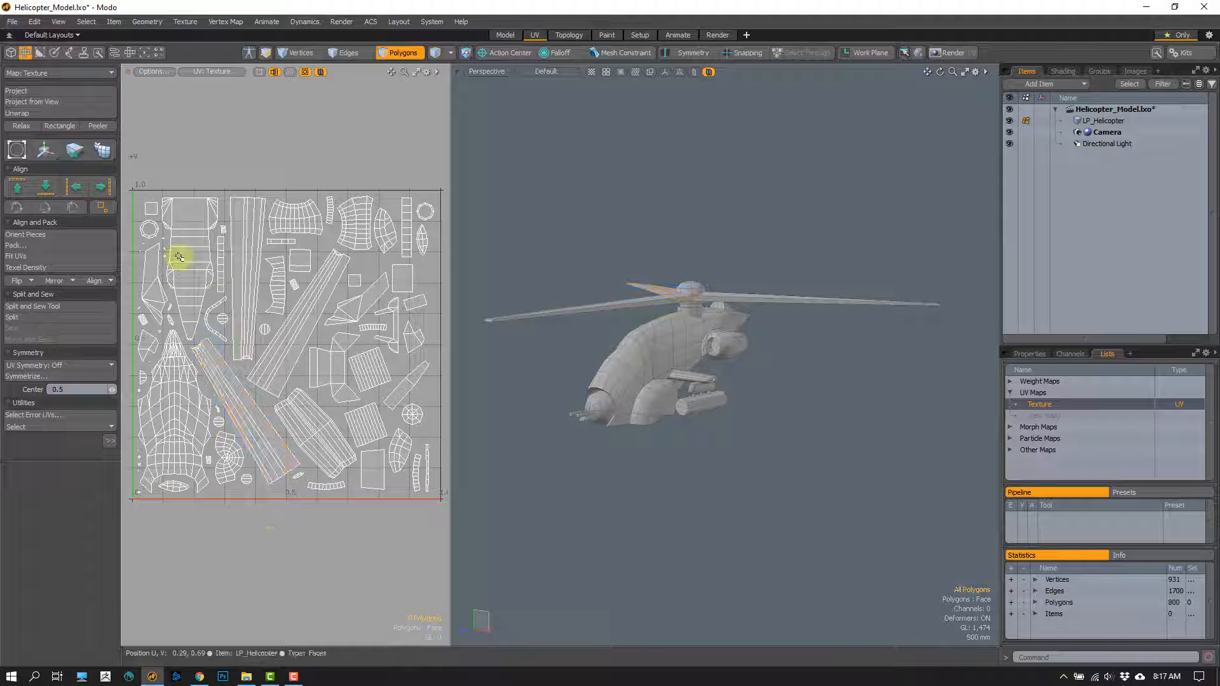
Step: Try flipping the lower diagonal rotor-blade UV island and examine how it overlaps the neighbouring islands
click(153, 72)
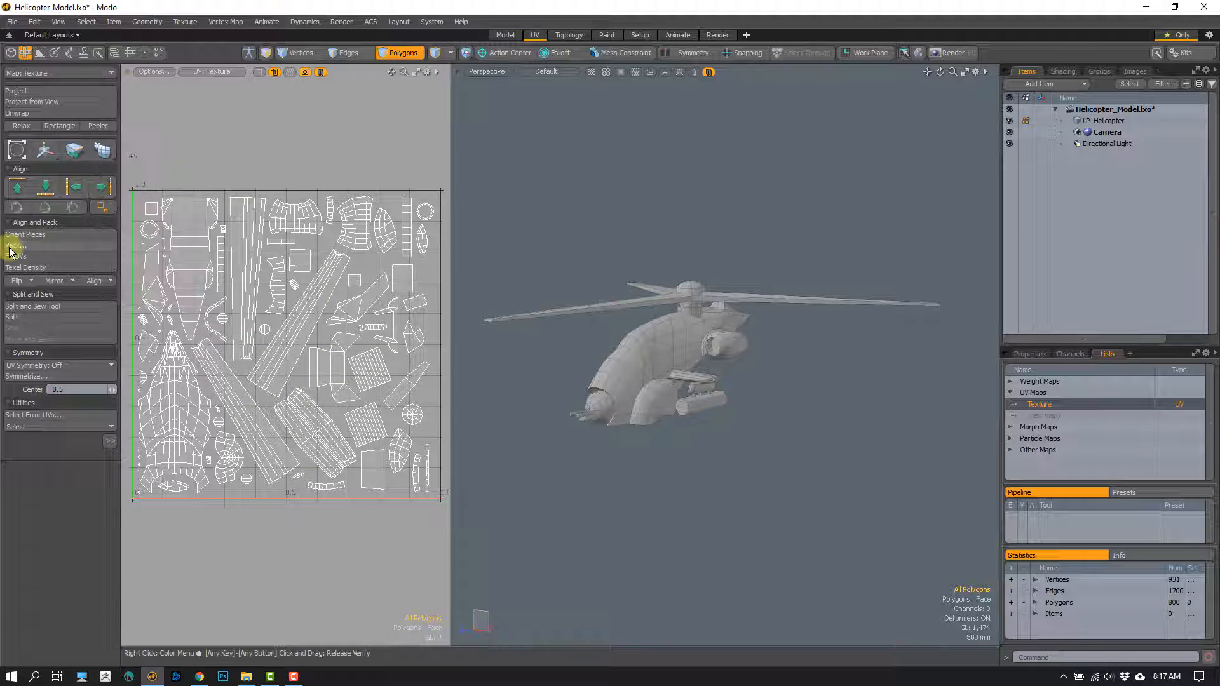
click(232, 414)
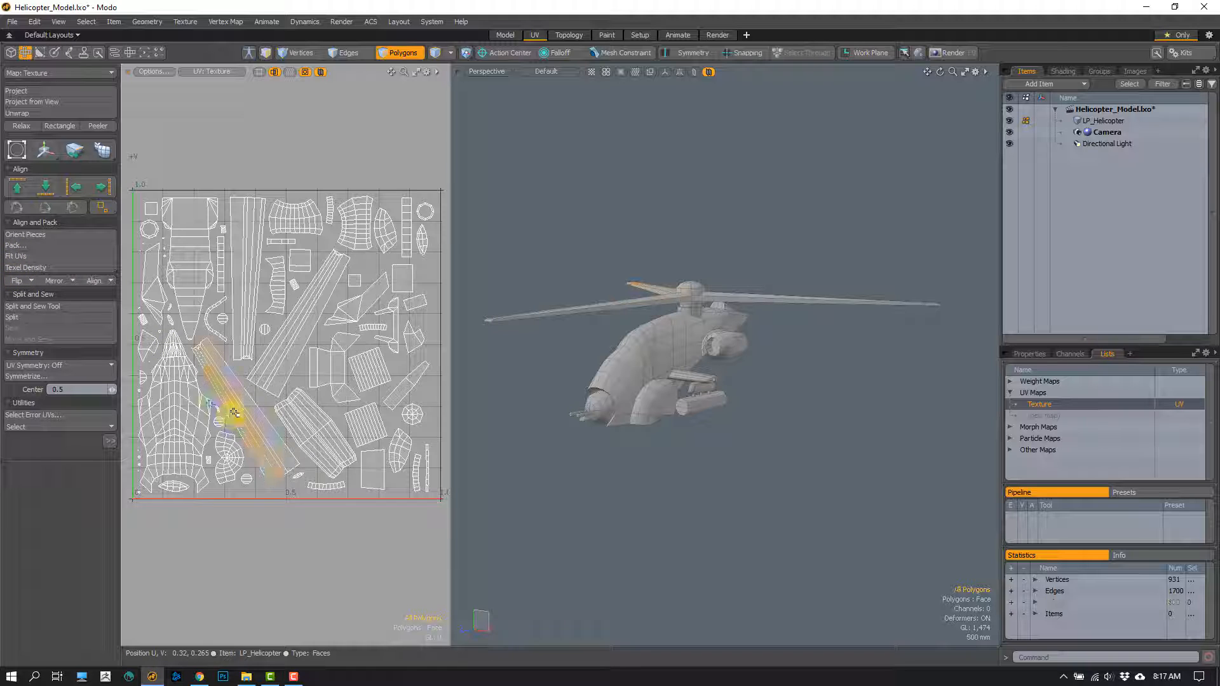
click(19, 281)
click(26, 297)
key(1)
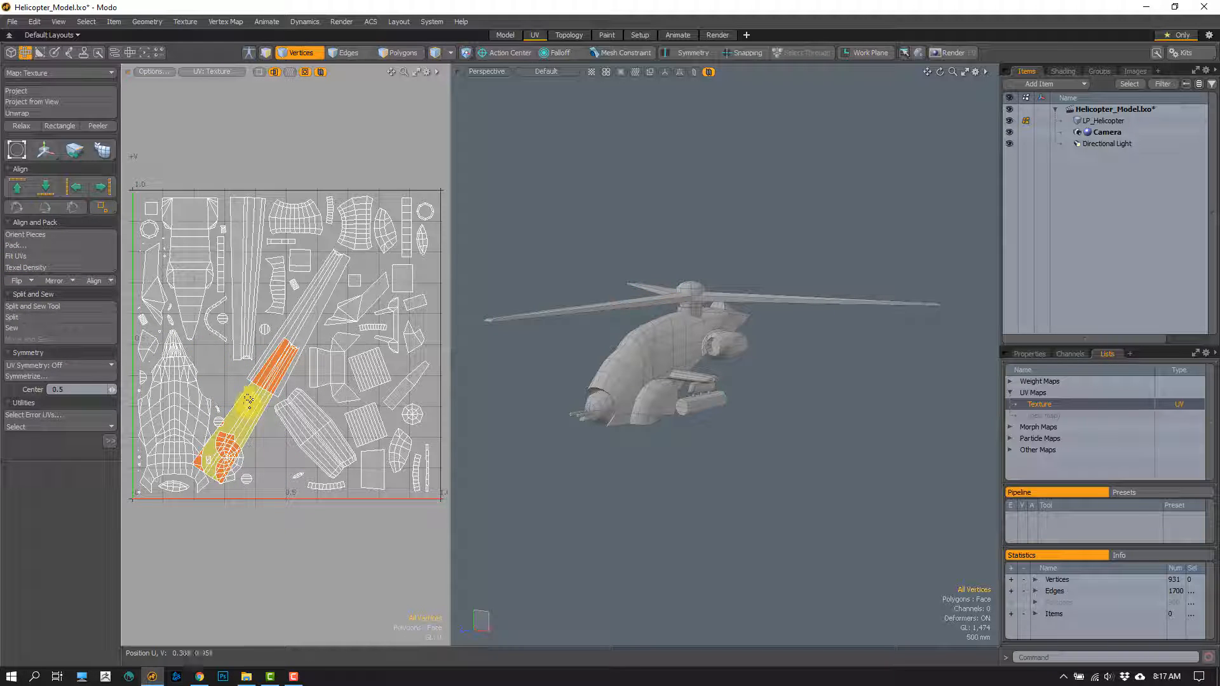
scroll(268, 375, up, 5)
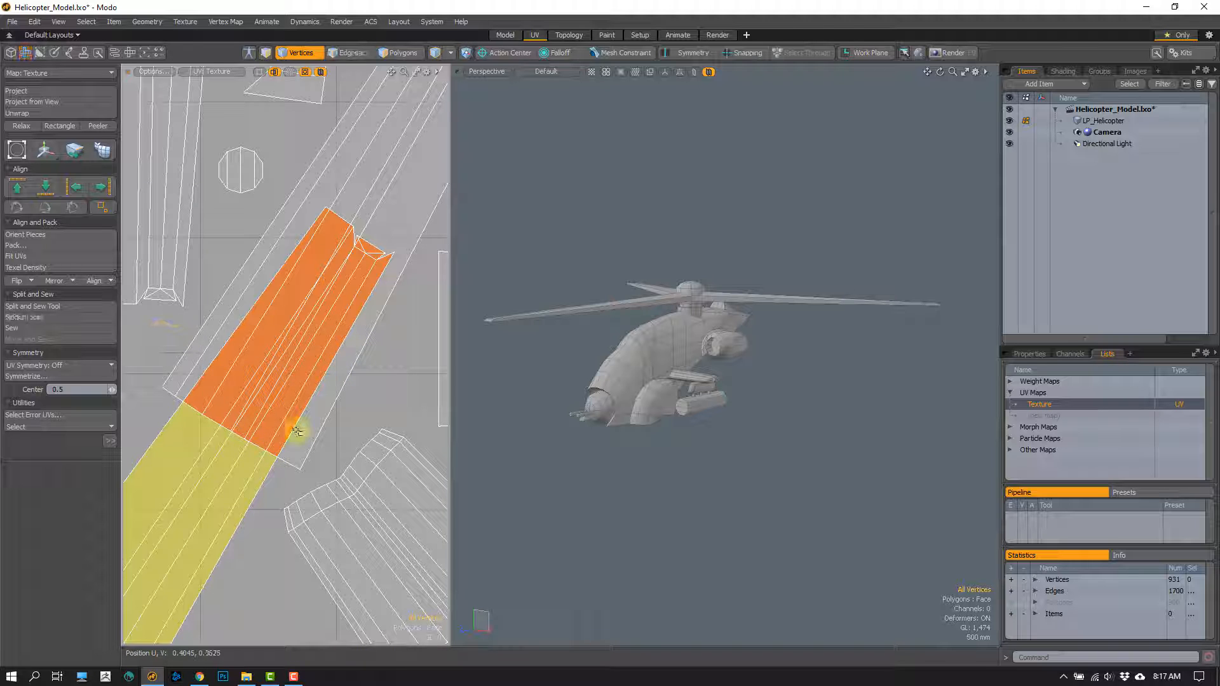
Step: Undo the flip of the rotor-blade UV island
key(ctrl+z)
key(ctrl+z)
scroll(284, 483, down, 5)
key(1)
alt+drag(334, 612, 334, 524)
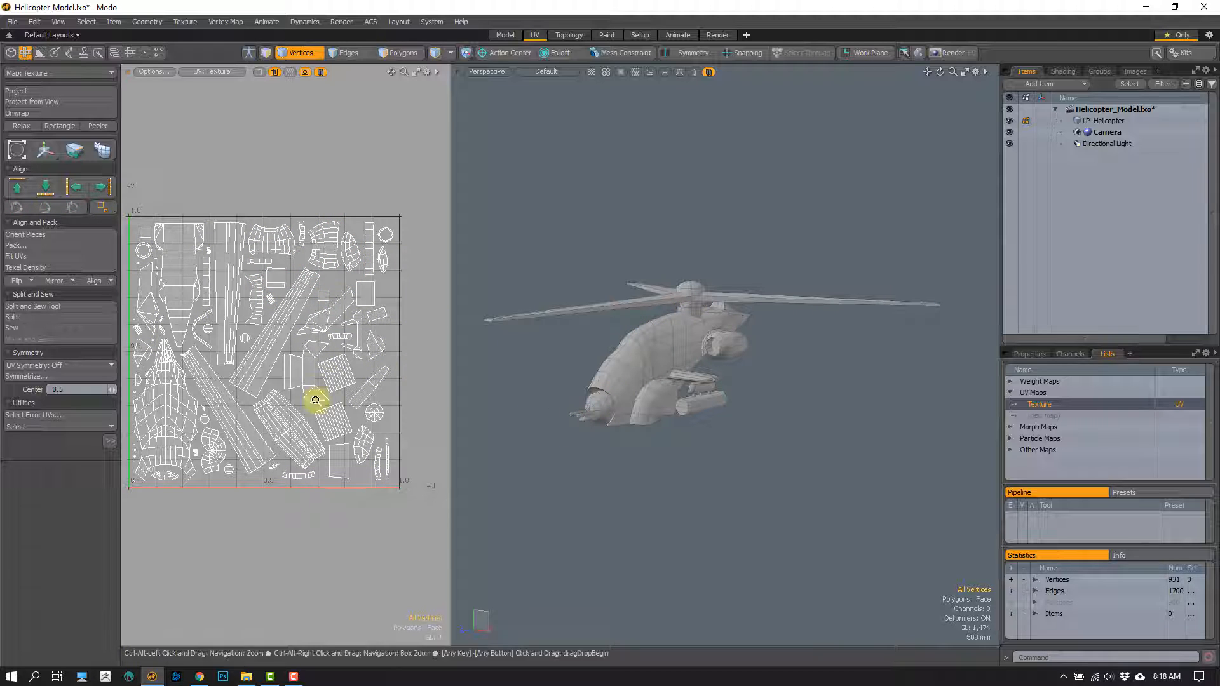
ctrl+alt+drag(366, 306, 324, 374)
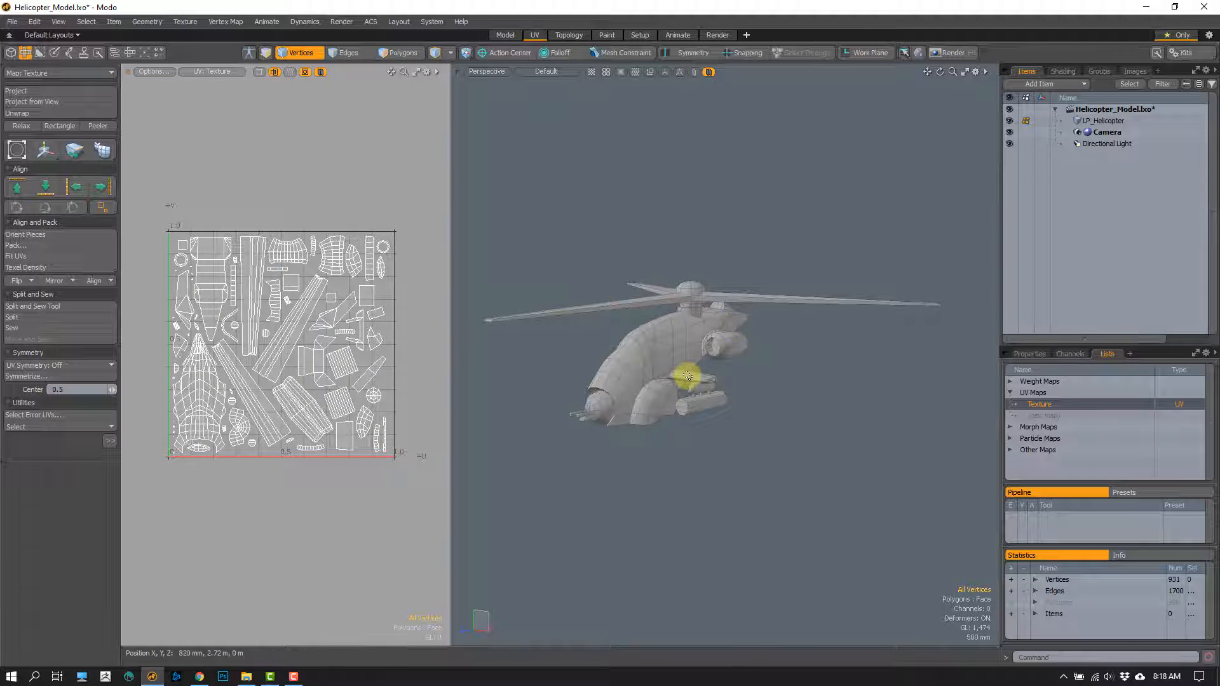
Step: Assign a new material named Dark Grey with a 0.46, 0.46, 0.46 color to all rotor-blade polygons
alt+drag(658, 371, 767, 311)
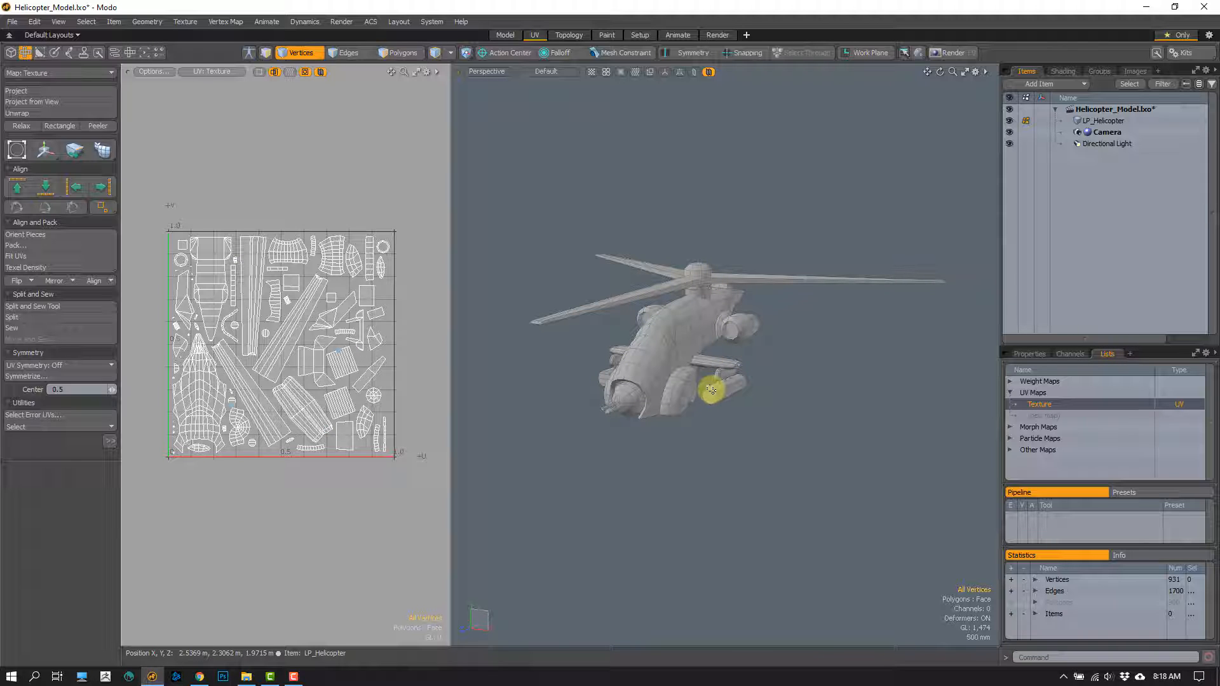
key(3)
click(737, 458)
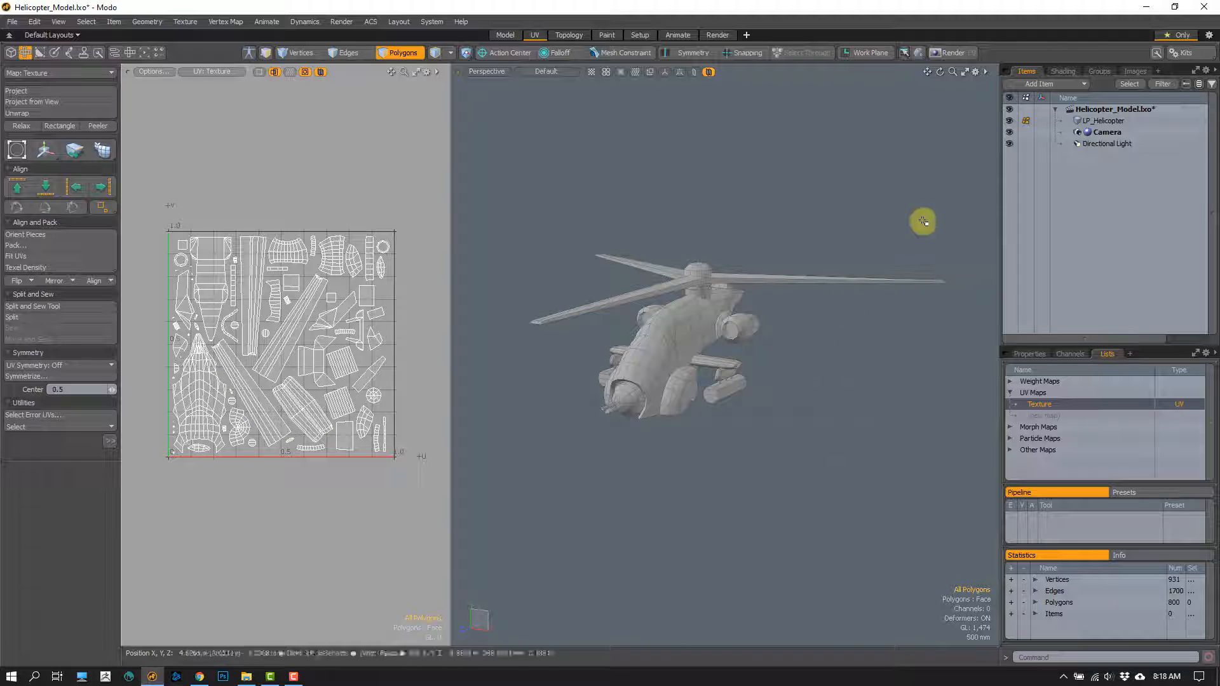
scroll(661, 354, up, 5)
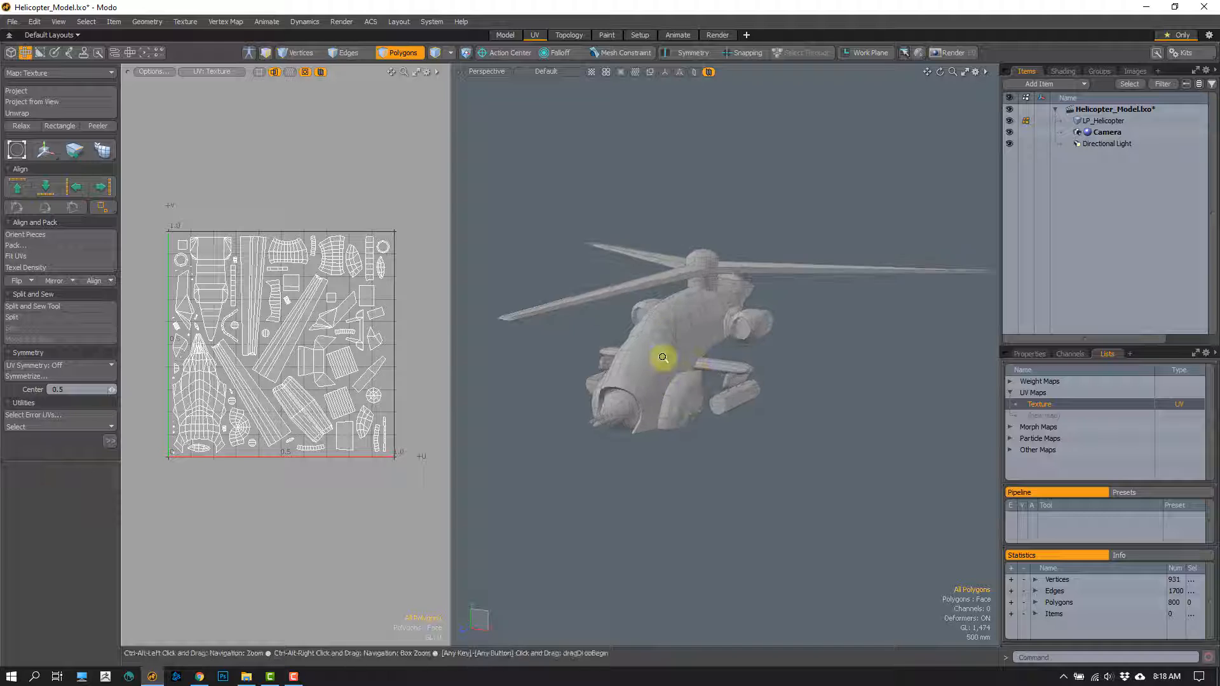
mouse_move(640, 267)
mouse_down()
mouse_move(624, 248)
mouse_move(692, 234)
mouse_move(759, 240)
mouse_move(746, 259)
mouse_up()
key(m)
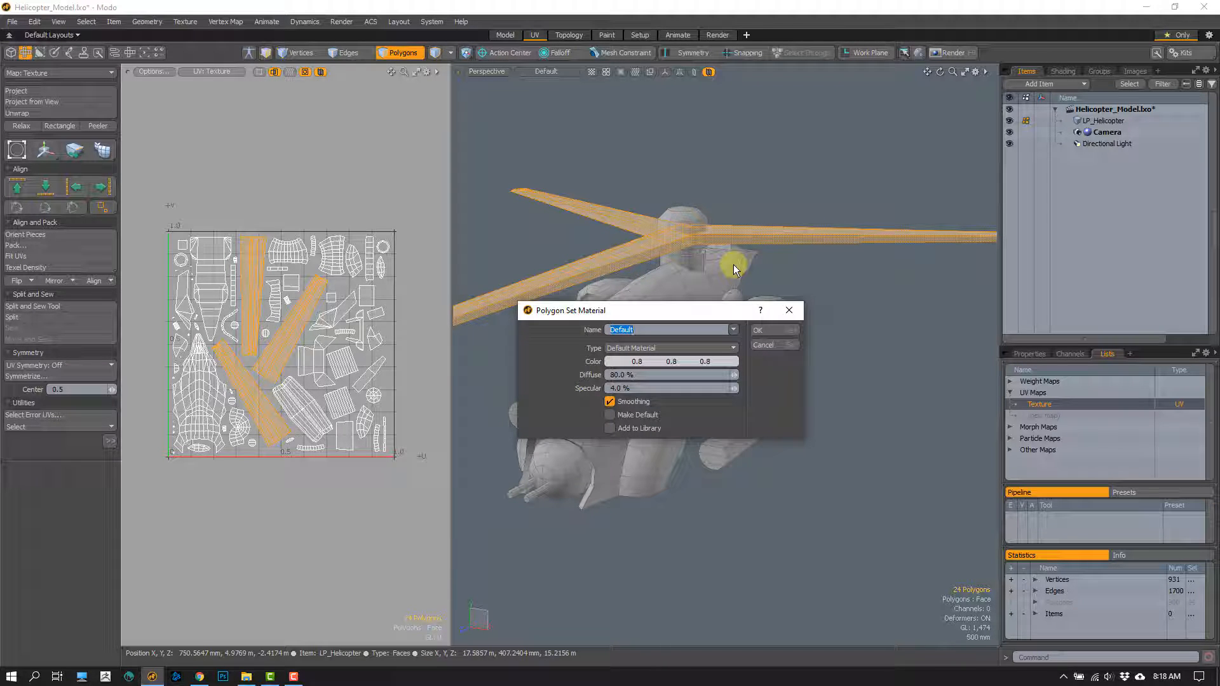
text(Dark Grey)
click(640, 360)
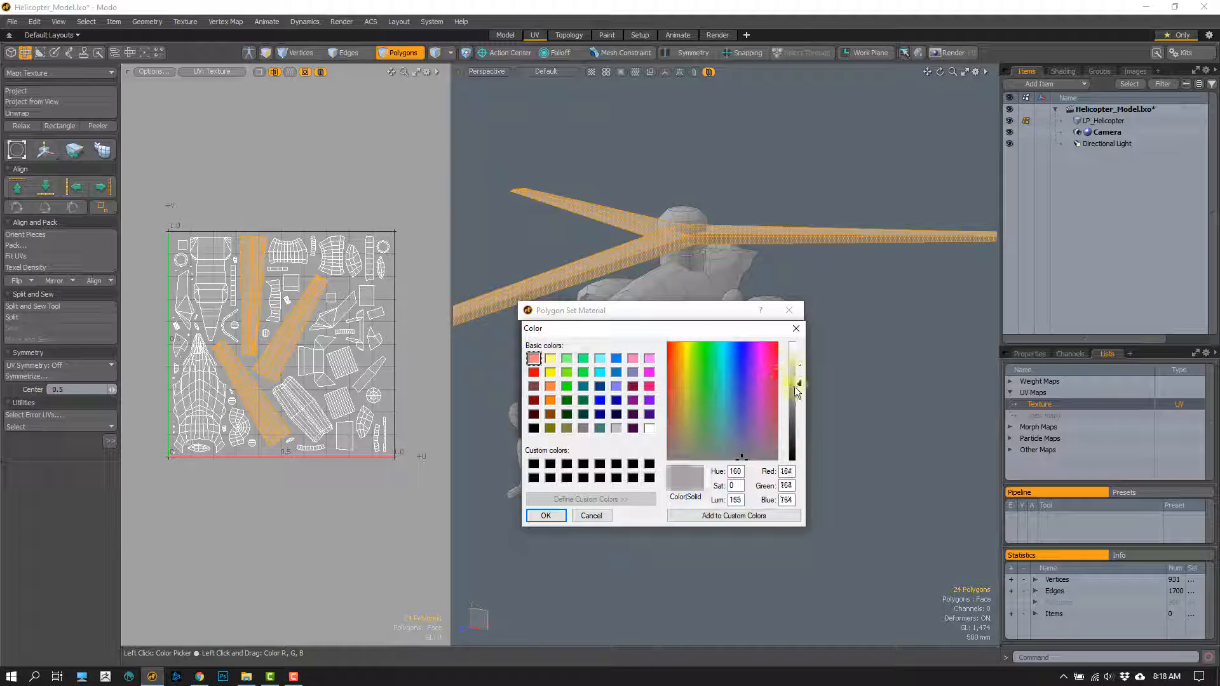
drag(794, 387, 795, 406)
click(545, 515)
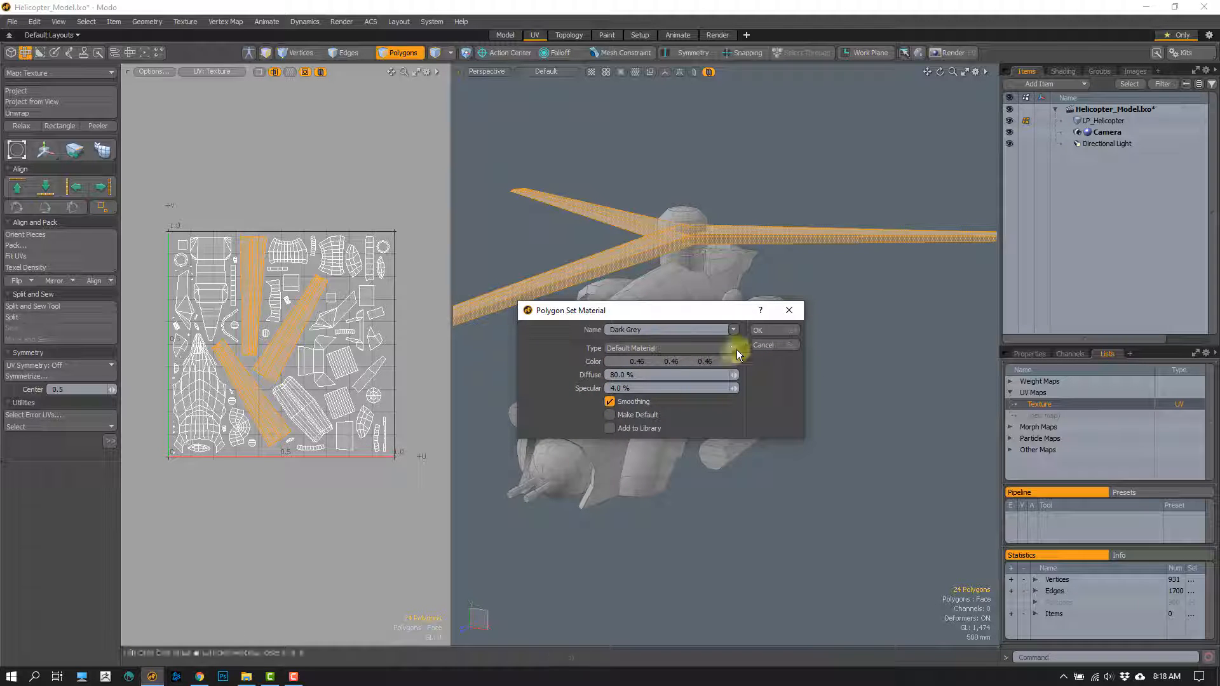
click(766, 332)
Step: Assign the Dark Grey material to the weapon-pod connectors under the wings and the two nose gun barrels
alt+drag(772, 356, 775, 408)
alt+shift+drag(834, 433, 804, 427)
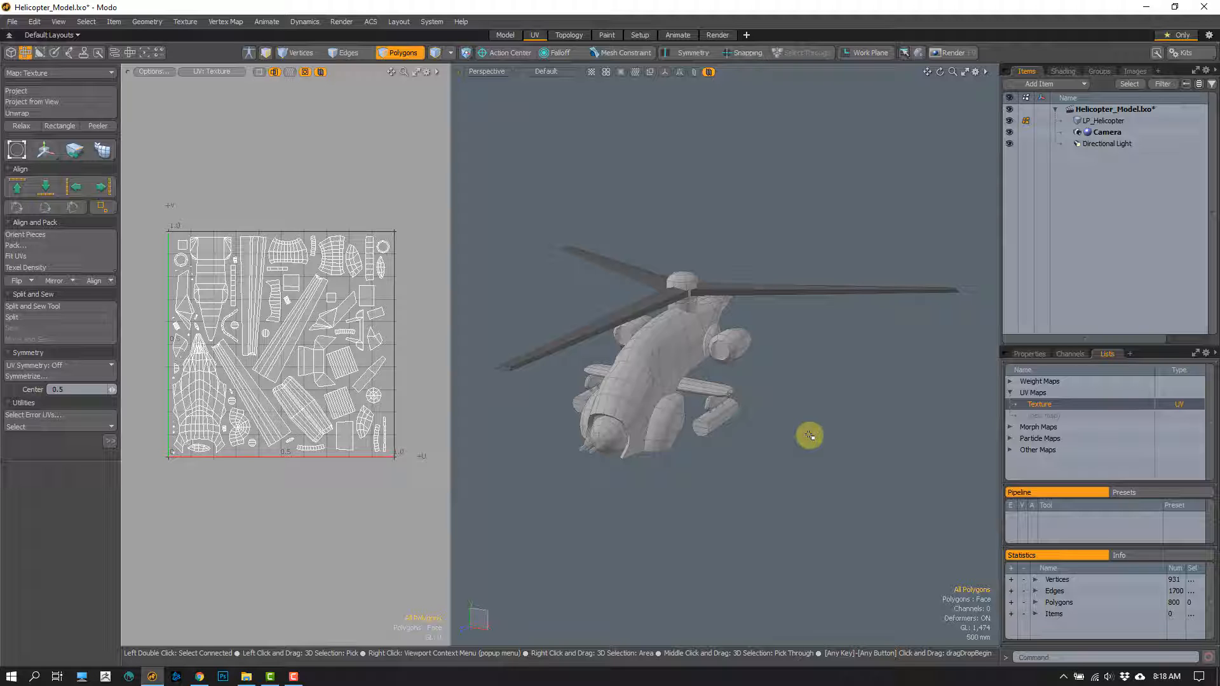
scroll(692, 317, up, 6)
alt+drag(692, 335, 577, 359)
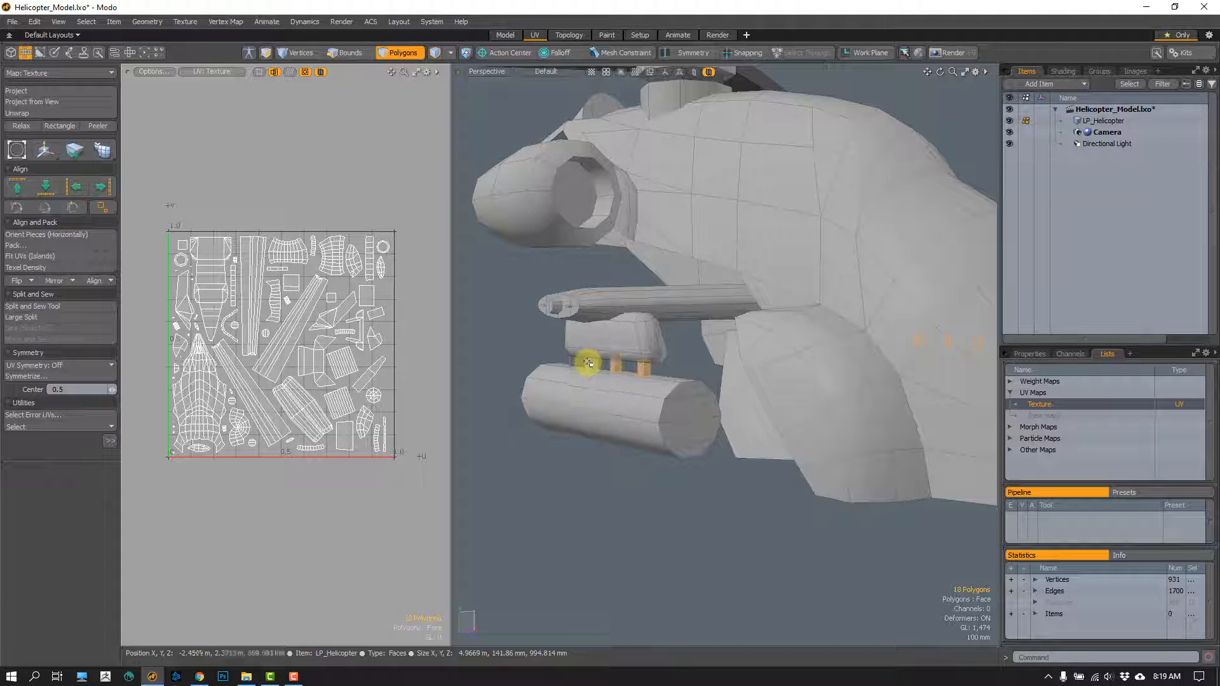
alt+drag(676, 536, 626, 478)
double_click(661, 444)
shift+double_click(626, 444)
key(m)
key(Return)
Step: Assign a new material named Medium_Grey with a medium grey color to the round nose turret
double_click(681, 409)
text(m)
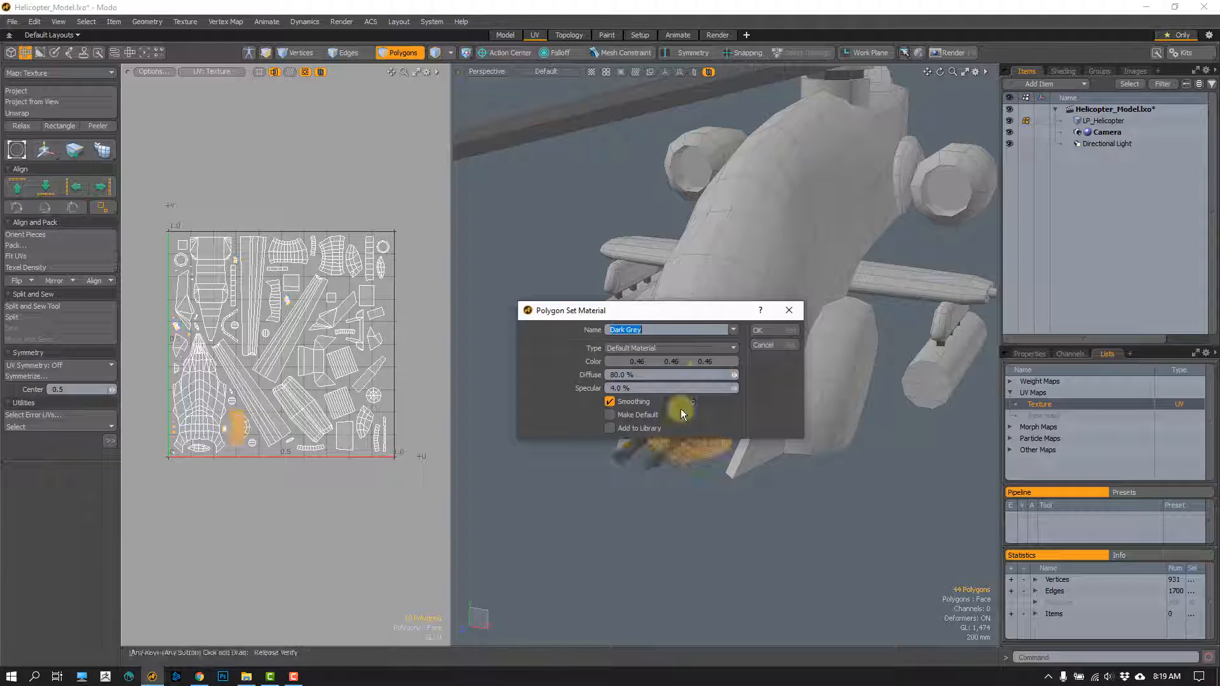
text(Medium_Gray)
click(672, 361)
click(795, 400)
click(544, 516)
key(Return)
click(714, 506)
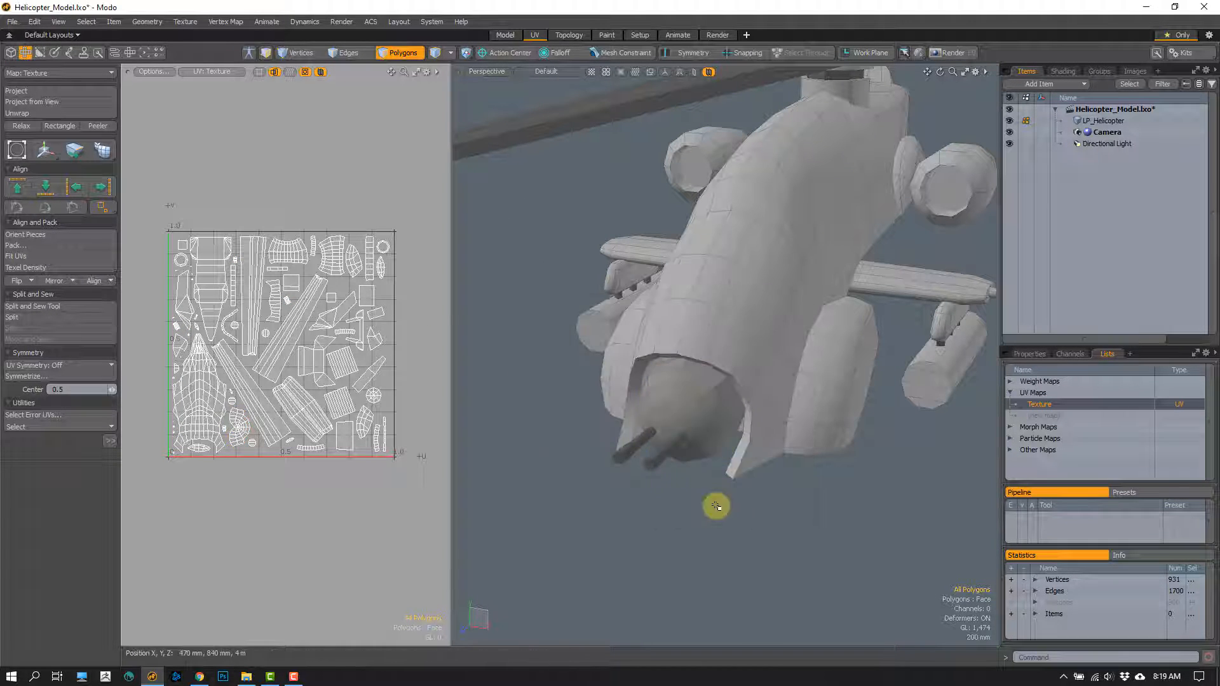
Step: Assign the Medium_Grey material to the matching engine opening faces on both sides of the helicopter
click(876, 315)
alt+drag(714, 507, 765, 343)
shift+click(660, 311)
key(m)
key(Return)
Step: Assign a new material named Brown with color 0.77, 0.61, 0.44 to the fuselage, engines, wings, weapon pods and rotor hub
alt+drag(828, 275, 691, 365)
double_click(795, 424)
shift+double_click(548, 401)
shift+double_click(574, 351)
shift+double_click(616, 290)
shift+double_click(731, 226)
text(mBrown)
click(671, 362)
click(679, 419)
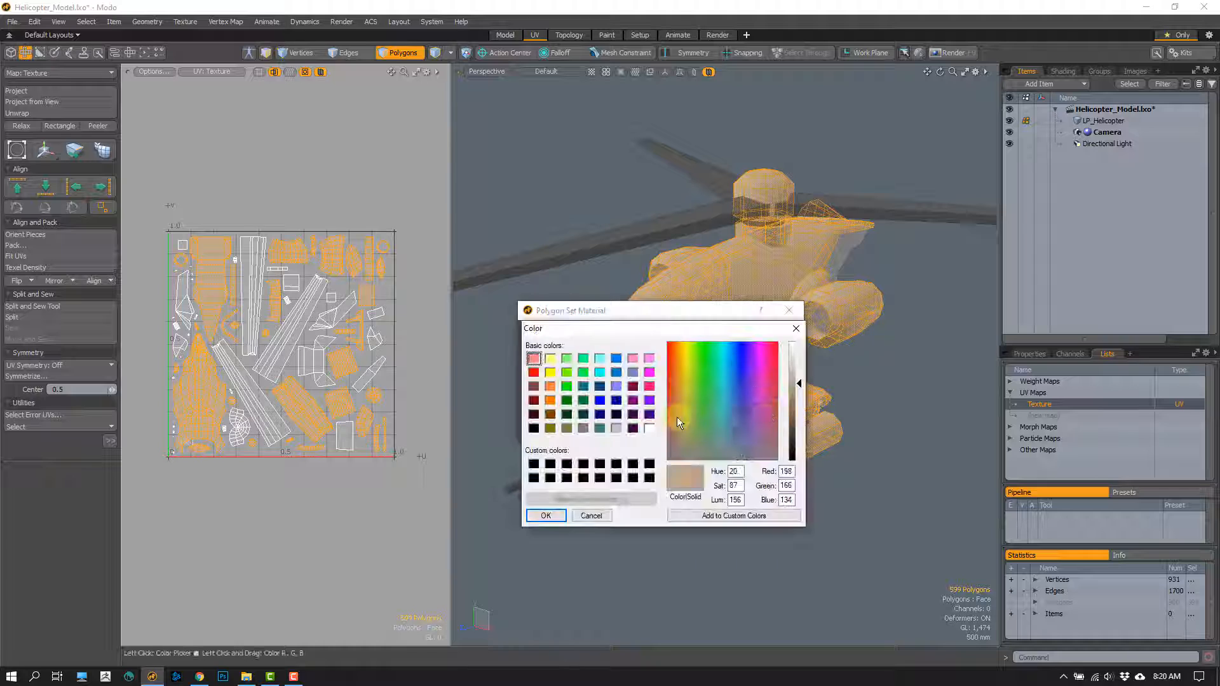
click(544, 517)
click(767, 331)
key(Escape)
Step: Assign a new material named Dark_Brown with a darker brown color to the fuselage's lower rear and underside panels
alt+drag(768, 331, 732, 389)
double_click(733, 389)
text(m)
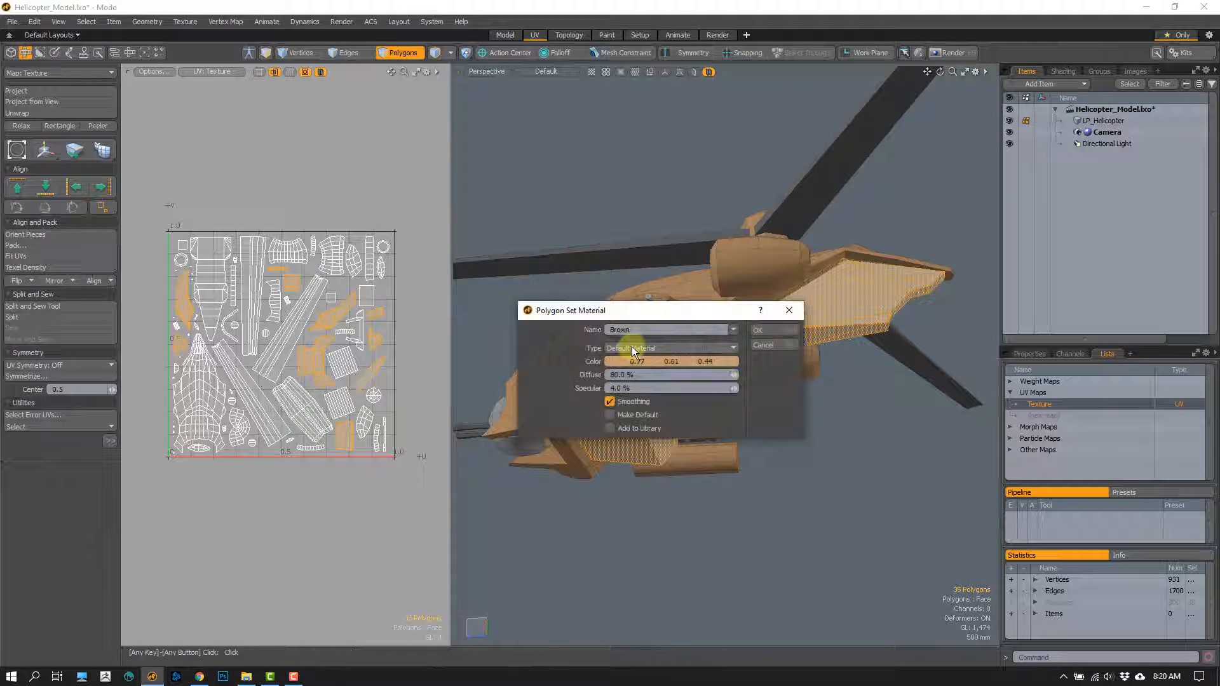
text(Dark Brown)
drag(670, 362, 654, 422)
click(761, 331)
key(Escape)
Step: Assign a new material named Red with color 0.87, 0.44, 0.44 to the wing-tip light
scroll(673, 410, up, 3)
text(mRed)
click(672, 361)
click(672, 375)
click(783, 385)
click(544, 516)
click(768, 330)
Step: Assign a new material named Amber with color 0.97, 0.66, 0.24 to the remaining small light pieces around the model
scroll(664, 417, up, 3)
shift+double_click(613, 398)
scroll(612, 398, down, 3)
scroll(654, 421, up, 3)
shift+double_click(637, 420)
shift+double_click(711, 400)
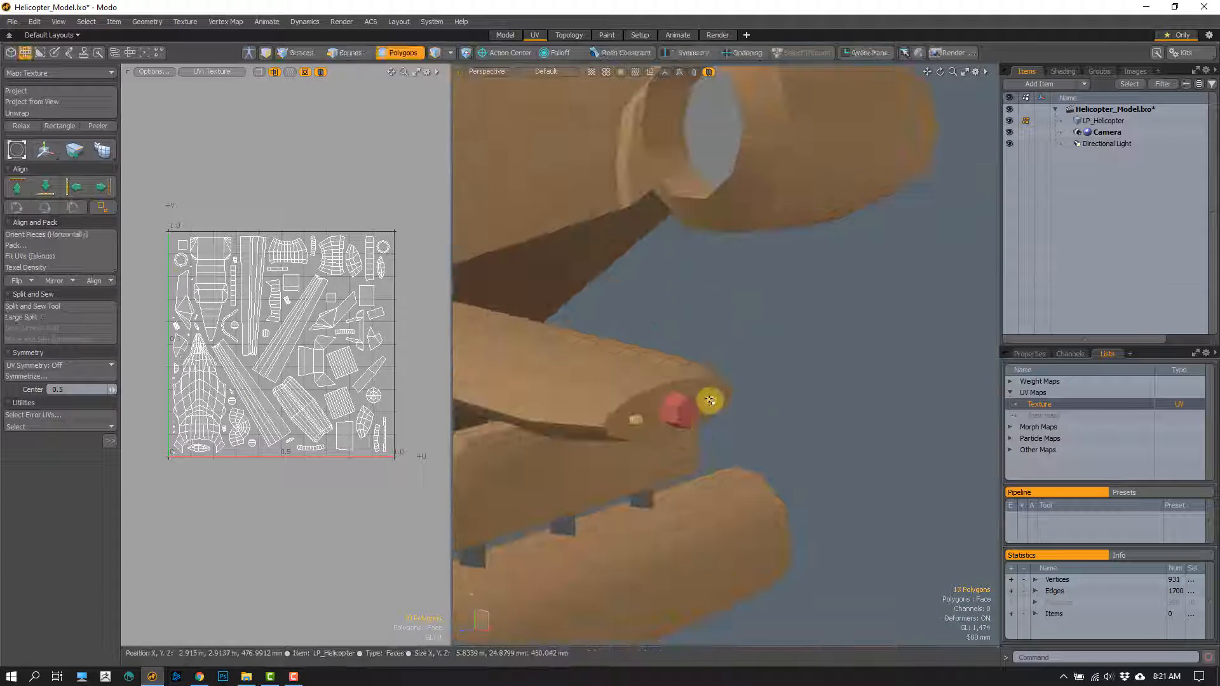
text(mAmber)
click(672, 362)
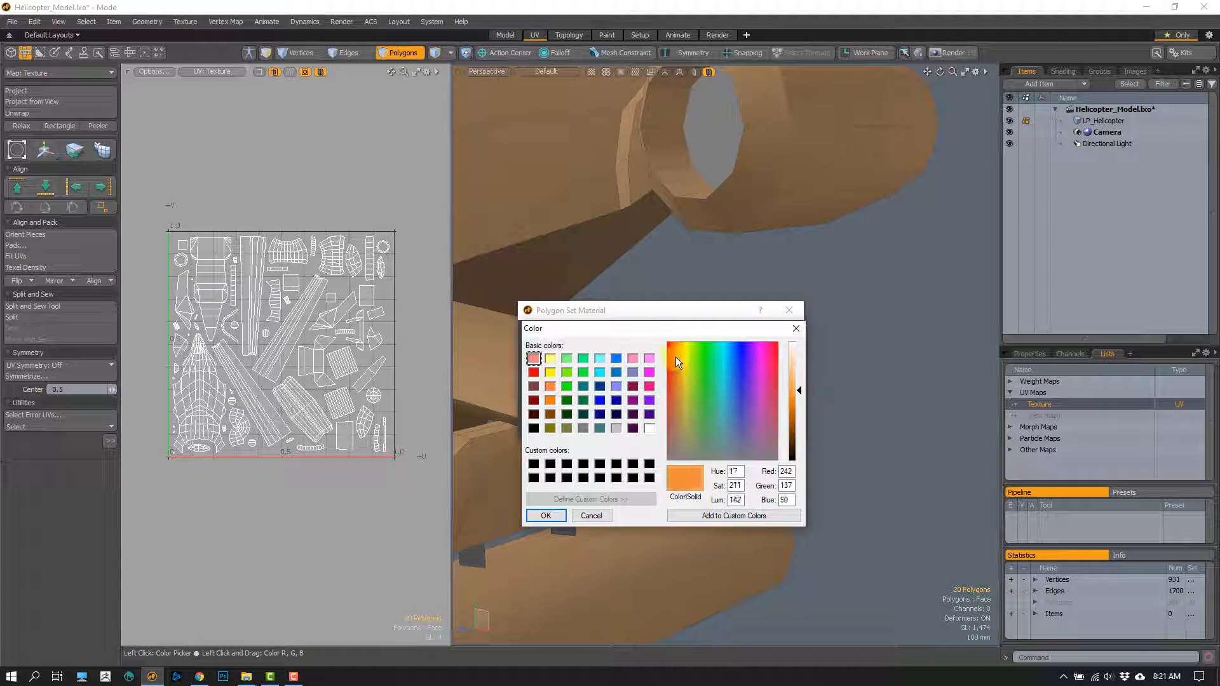
click(678, 356)
drag(794, 385, 799, 385)
click(544, 516)
click(767, 330)
key(Escape)
Step: Assign an existing material from the material list to another pair of faces on the two engines
key(a)
alt+drag(661, 349, 693, 352)
click(861, 313)
shift+click(673, 323)
key(m)
click(704, 330)
click(738, 352)
click(768, 330)
alt+drag(531, 343, 714, 413)
click(754, 540)
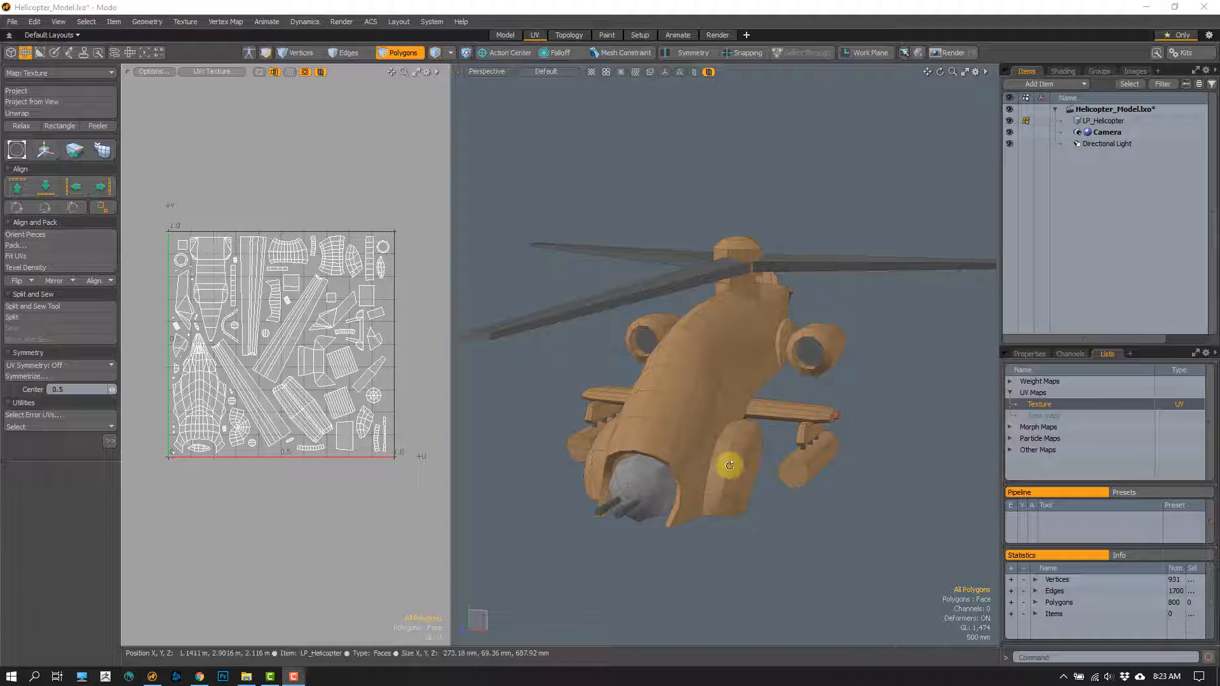
Step: Inspect the surface shading of the nose turret and the surrounding fuselage up close
alt+drag(730, 466, 700, 441)
alt+drag(795, 294, 813, 324)
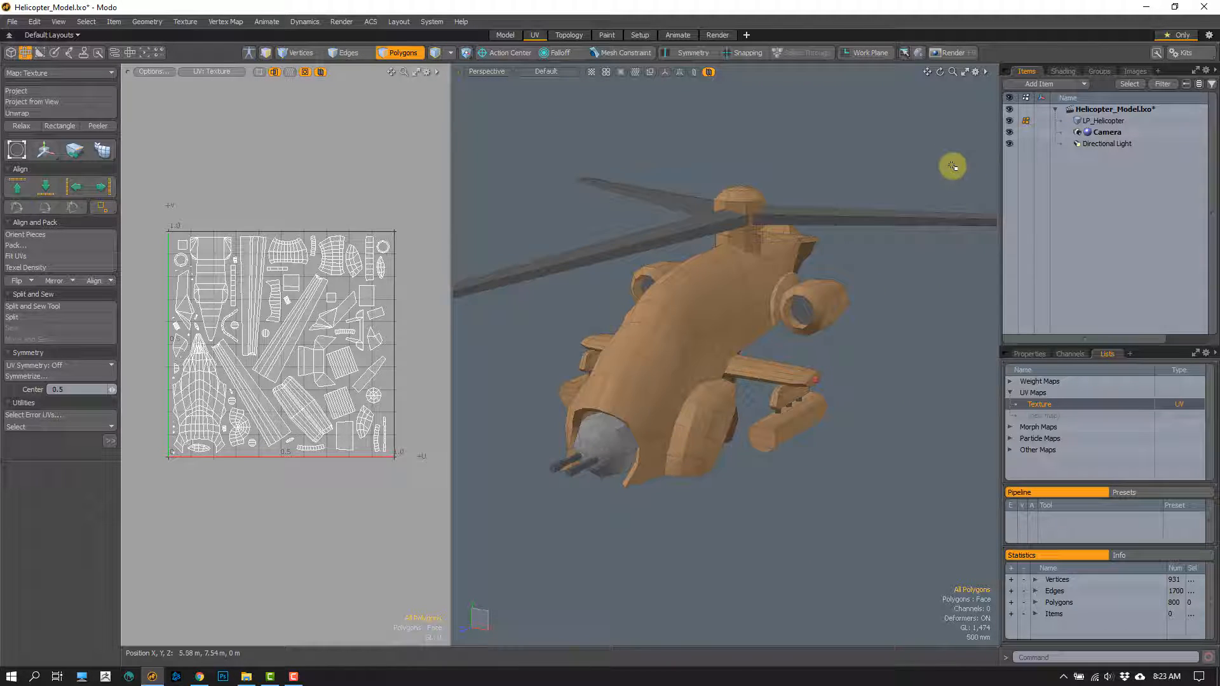
scroll(634, 433, up, 2)
alt+shift+drag(590, 477, 627, 411)
scroll(627, 412, up, 6)
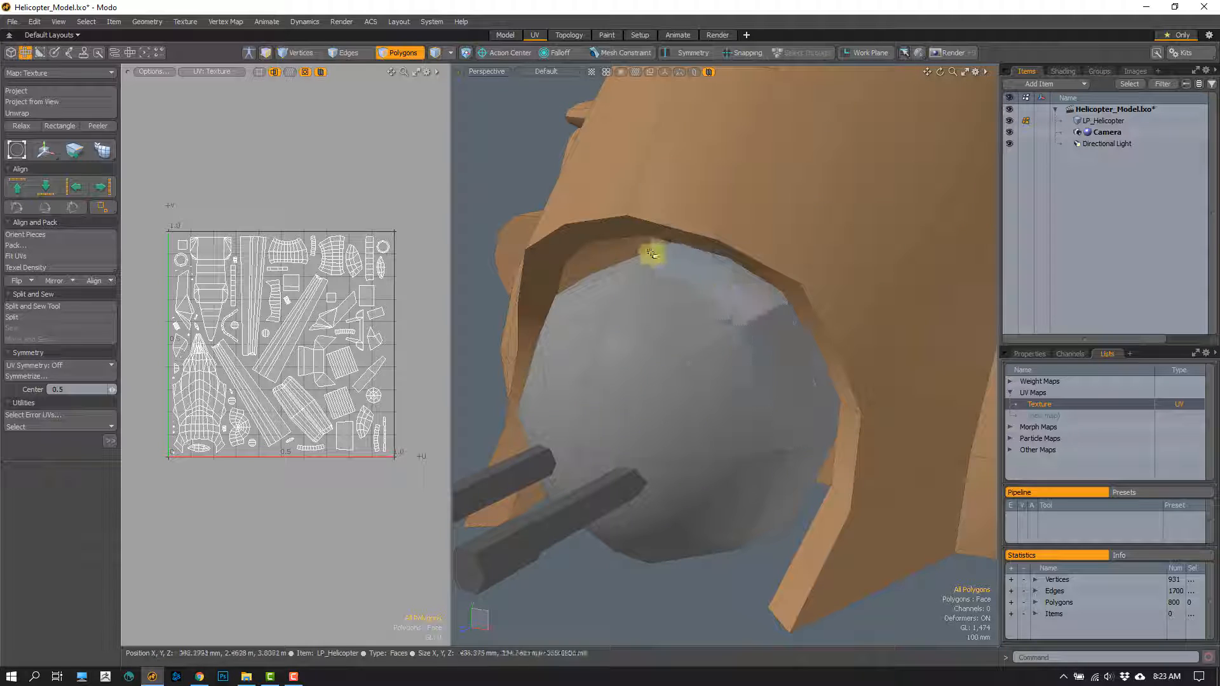
scroll(741, 406, down, 4)
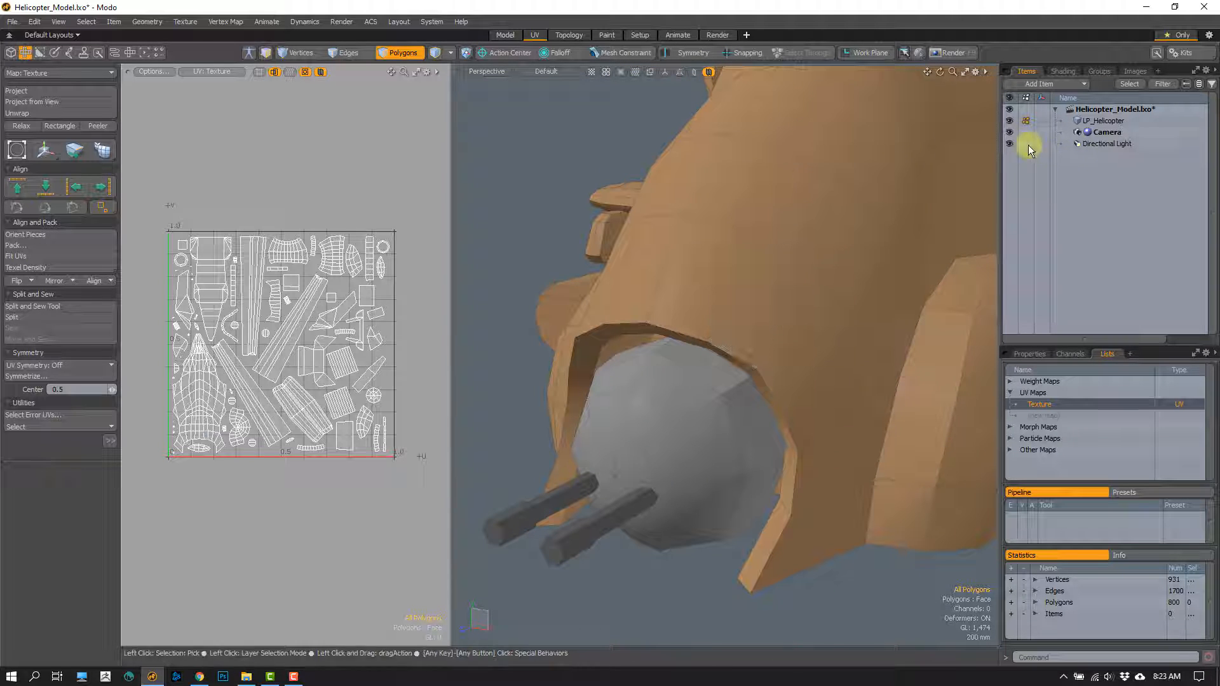
Step: Show the Shader Tree and expand the Helicopter, Dark Grey, Medium_Grey, Brown, Dark_Brown, Red and Amber material groups
click(1059, 72)
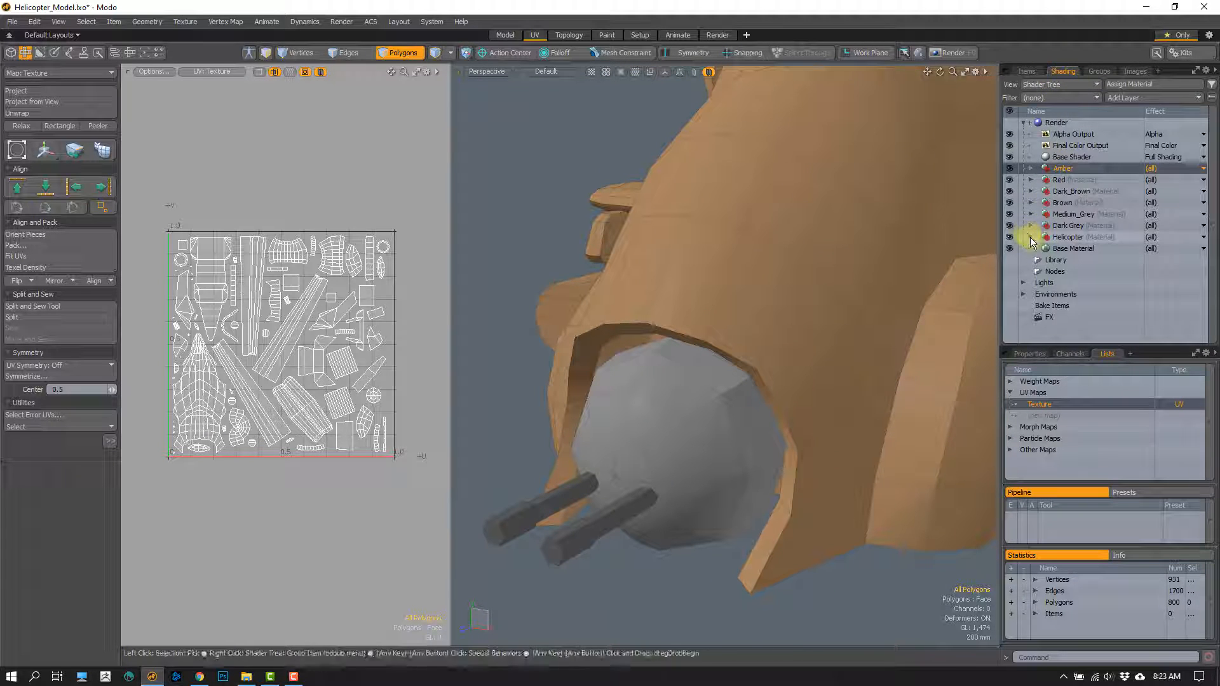
click(1029, 237)
click(1031, 226)
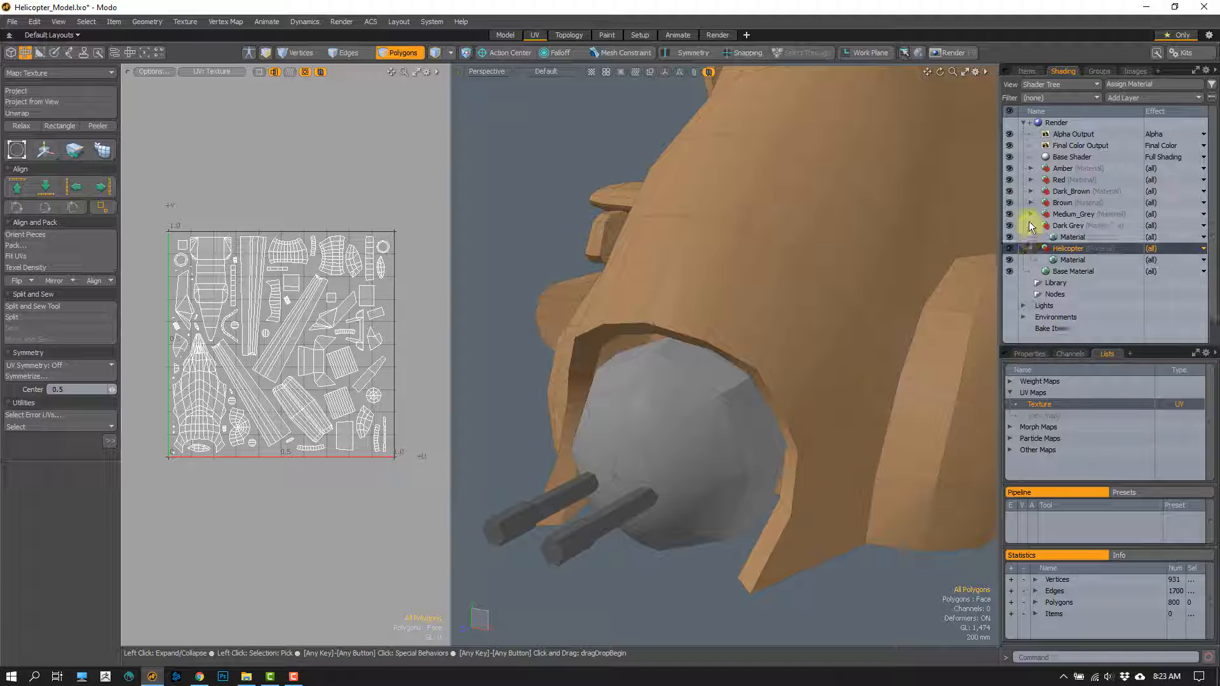
click(1031, 215)
click(1031, 203)
click(1031, 191)
click(1030, 180)
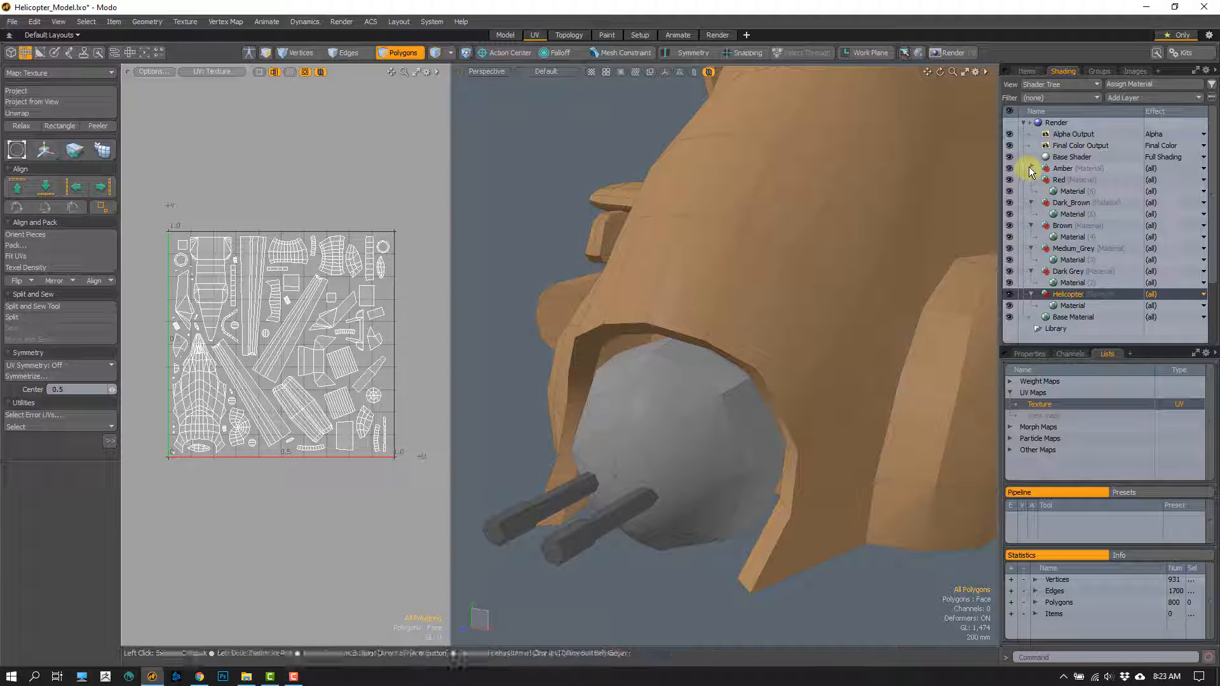
click(1031, 168)
Step: Turn off Crease by Smoothing Angle for the Amber material
click(1071, 180)
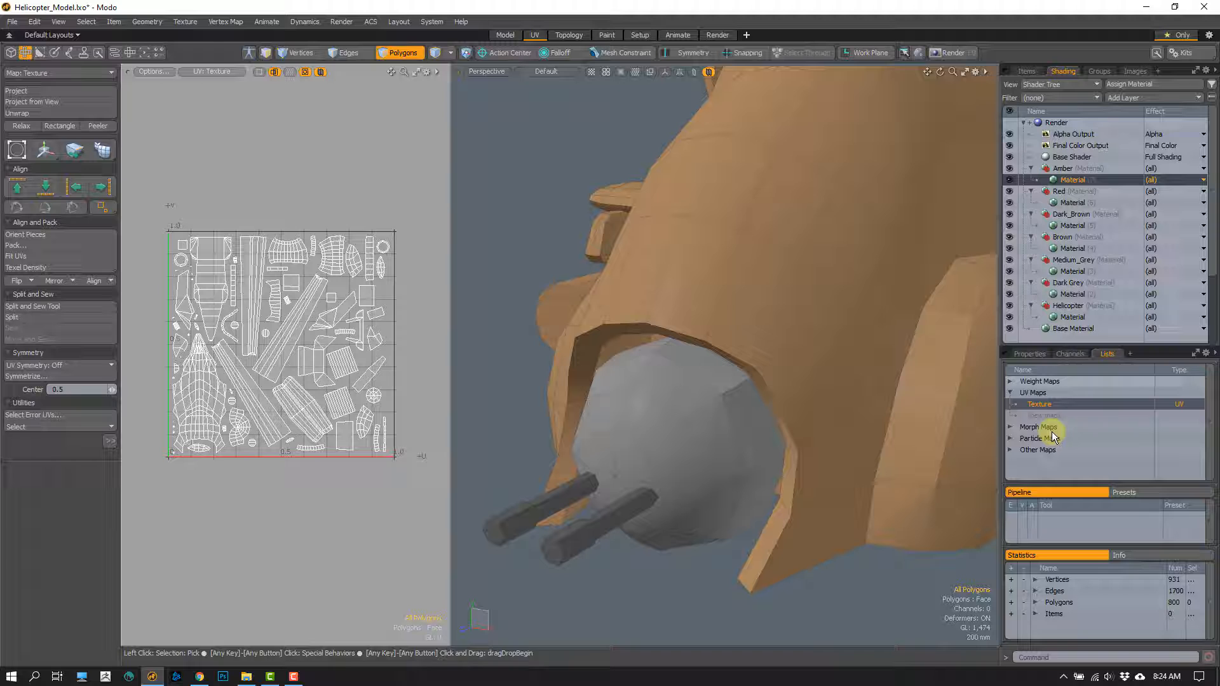
click(1029, 354)
drag(1045, 348, 1053, 321)
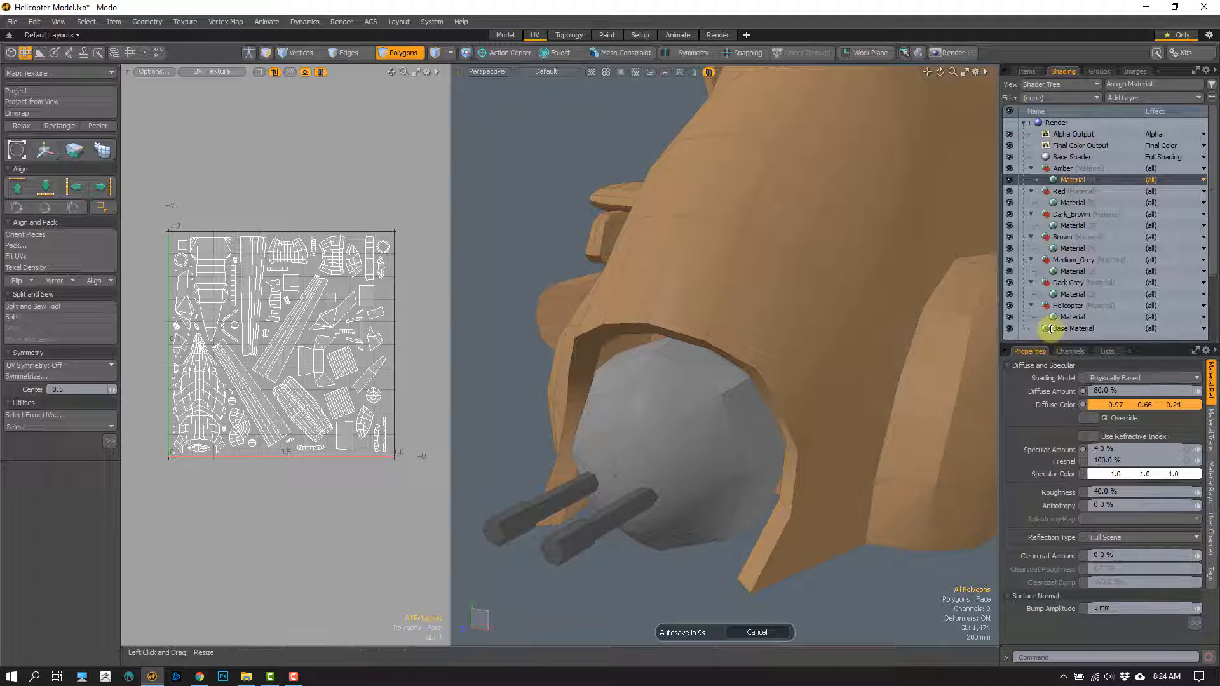
click(1190, 620)
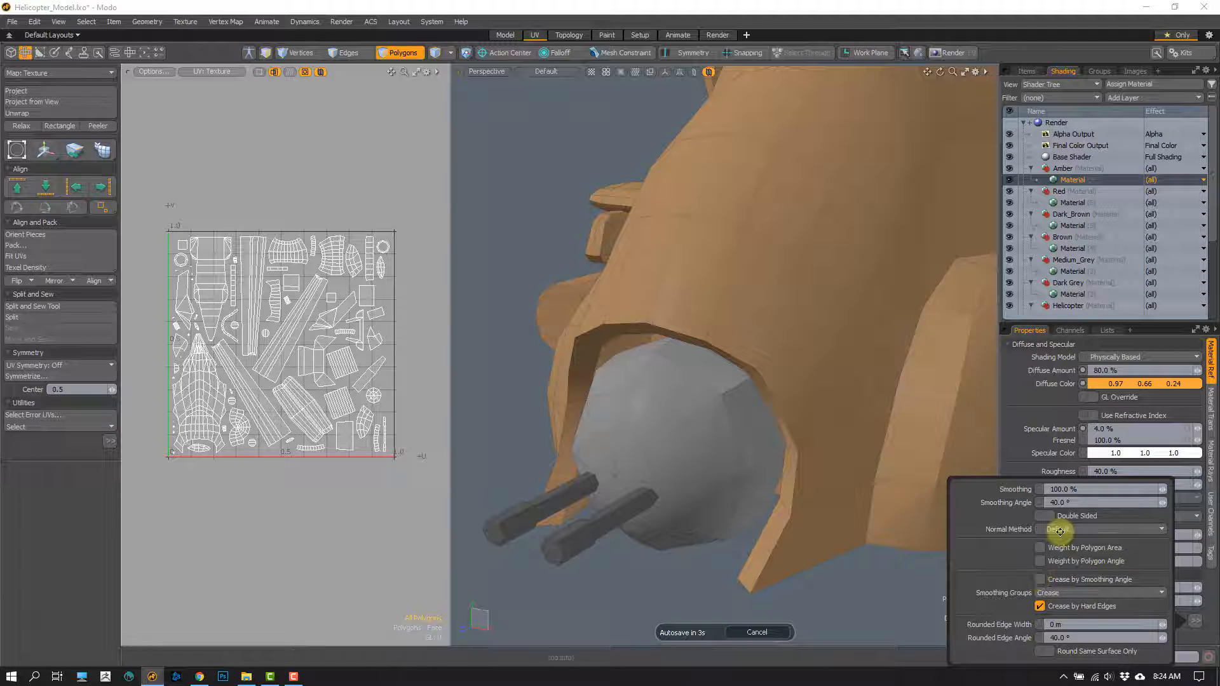
Step: Turn off Crease by Smoothing Angle for the Red and Dark_Brown materials
click(1058, 191)
click(1073, 203)
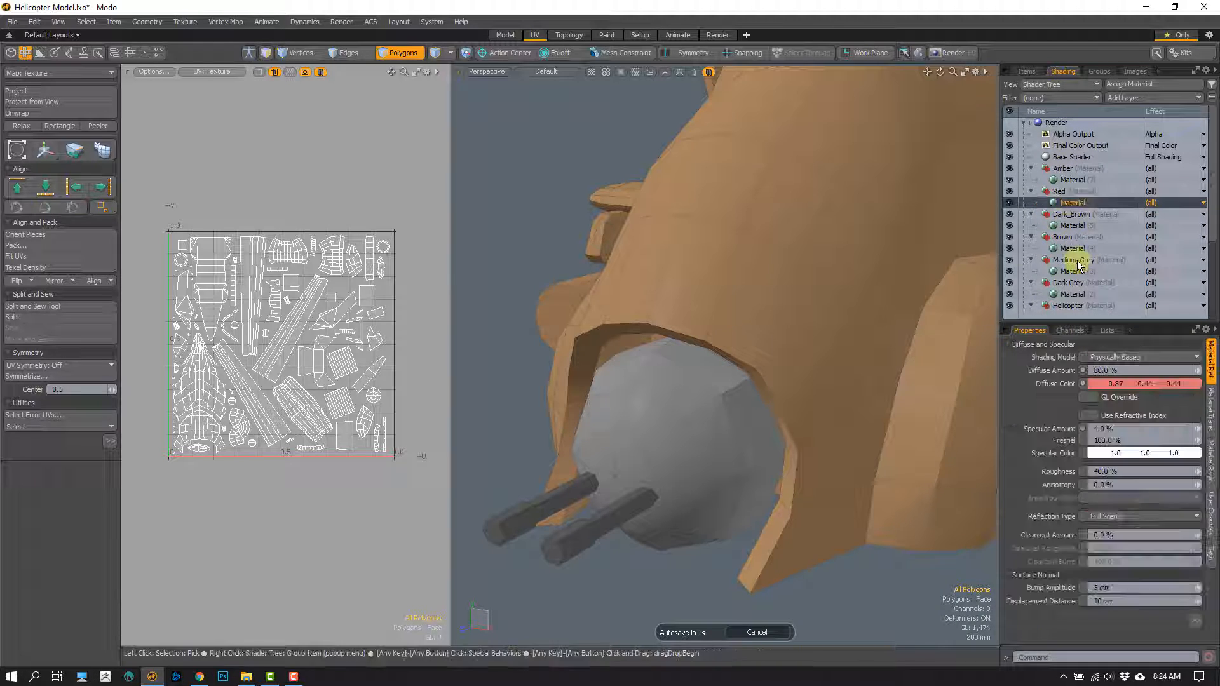
click(1191, 619)
click(1039, 580)
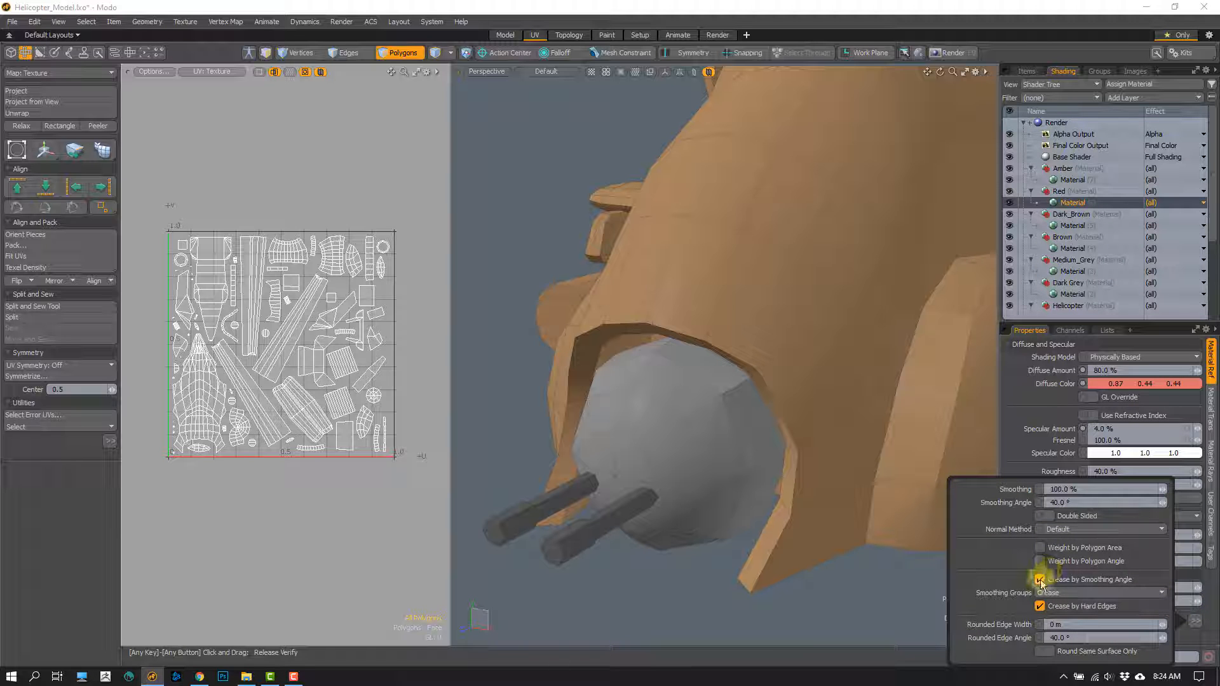
click(1060, 225)
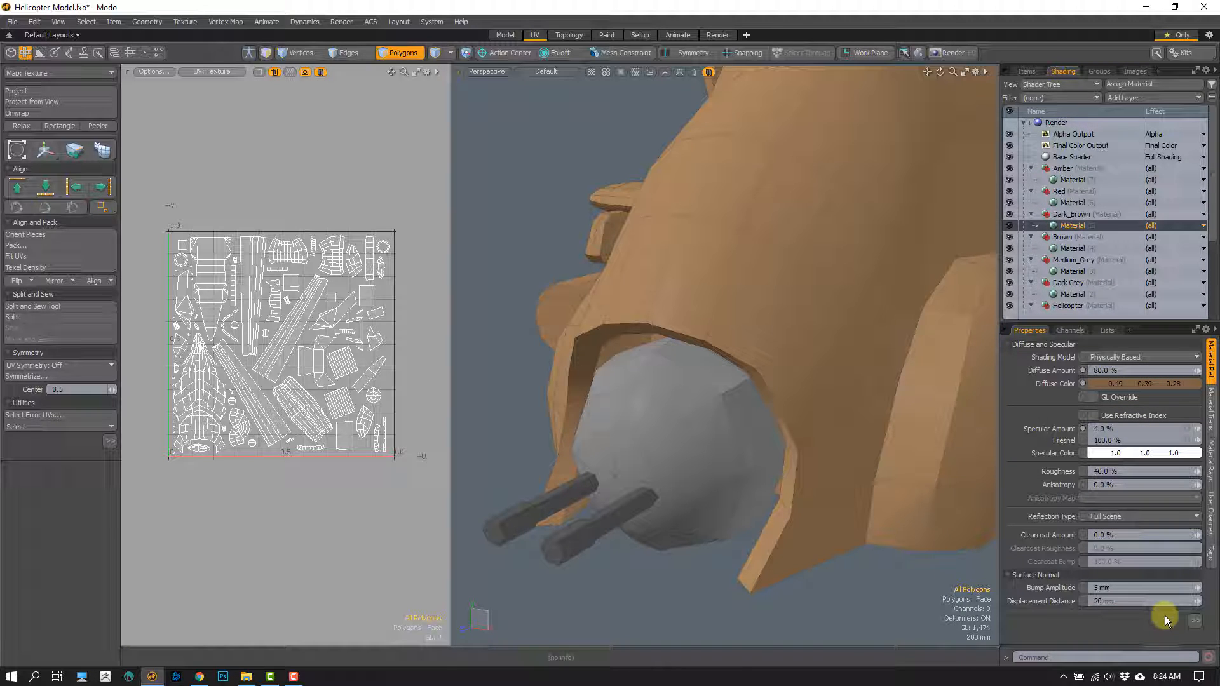
click(1192, 619)
click(1040, 580)
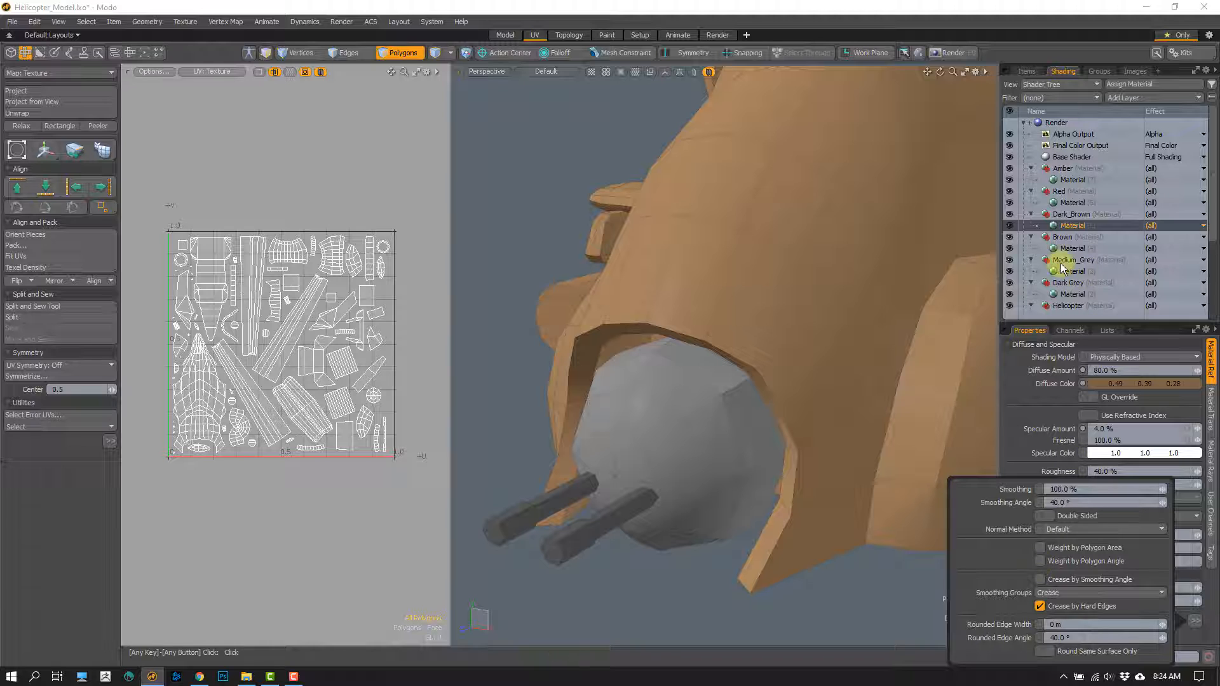
Step: Turn off Crease by Smoothing Angle for the Brown and Medium_Grey materials
click(1069, 248)
click(1188, 619)
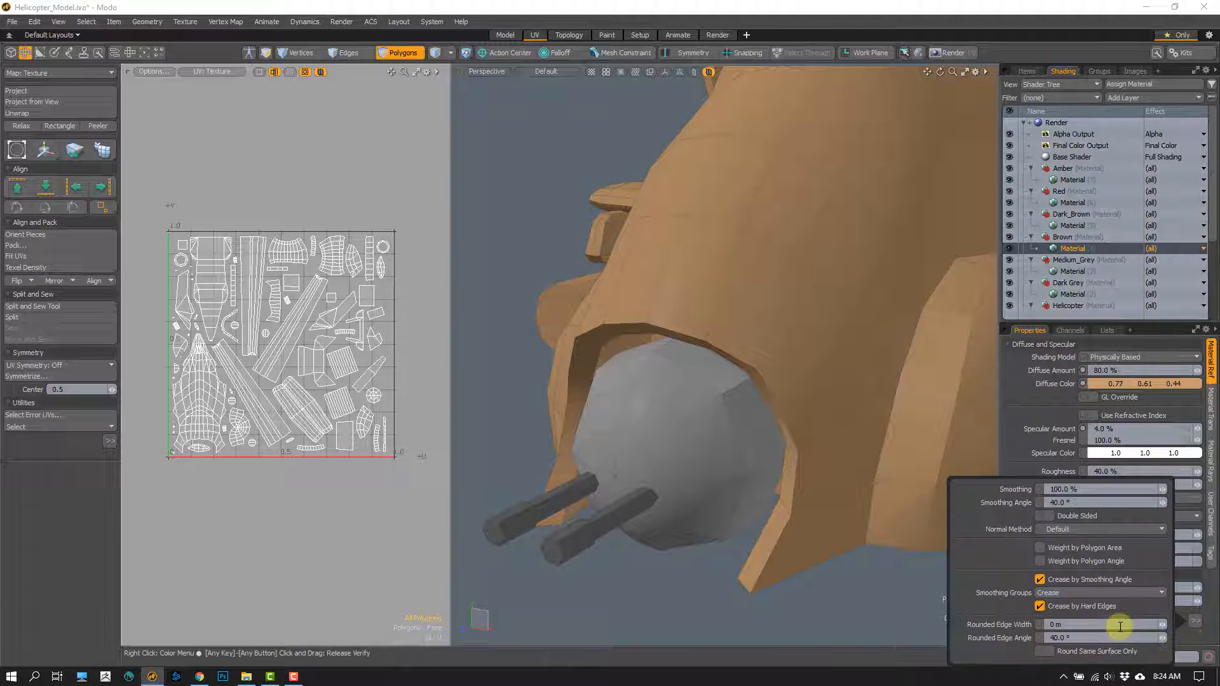
click(1039, 581)
click(1069, 272)
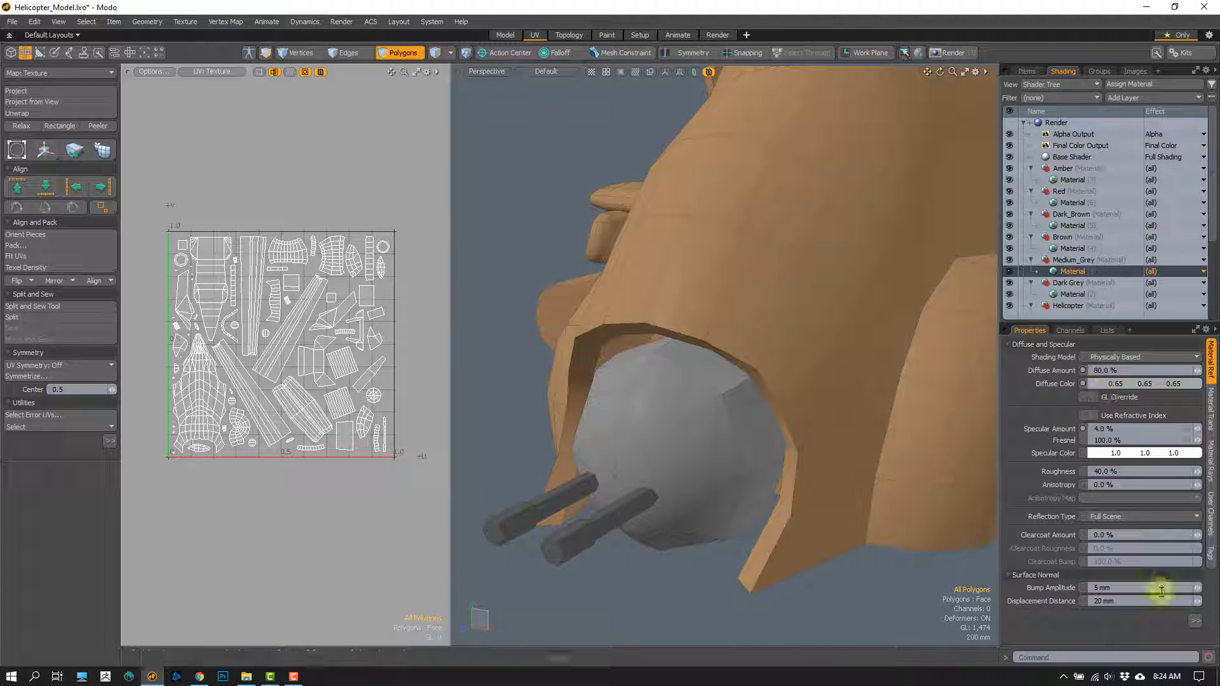
click(1191, 620)
click(1039, 580)
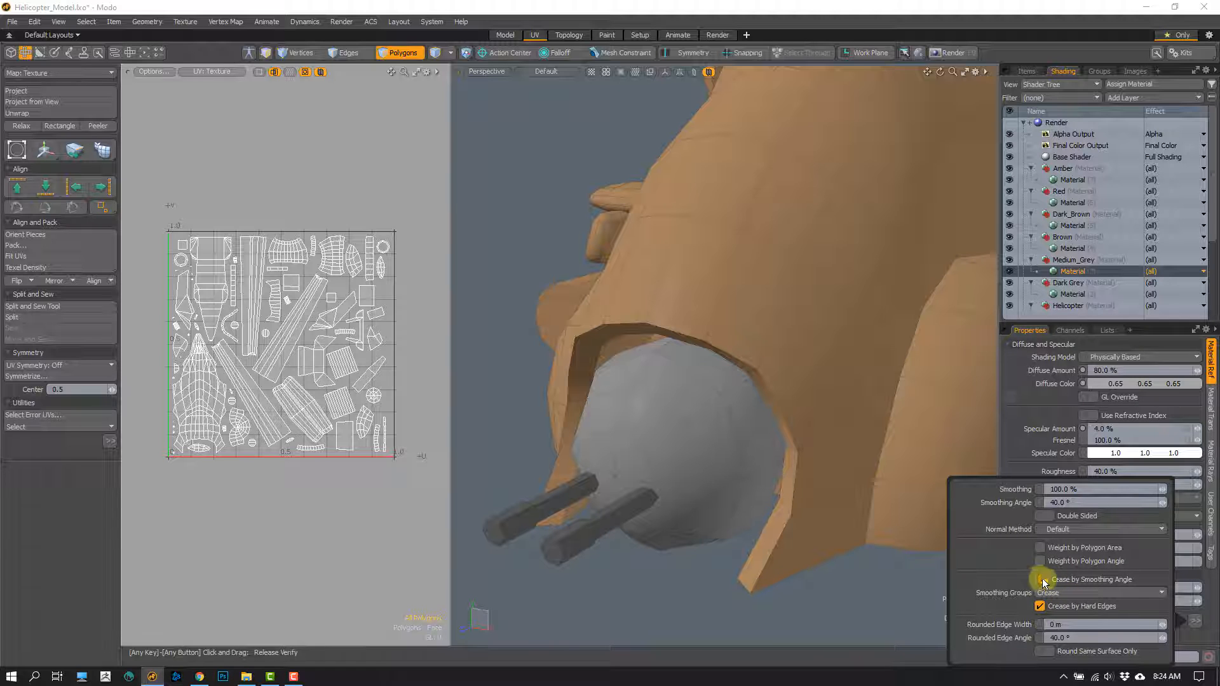
Step: Turn off Crease by Smoothing Angle for the Dark Grey and Helicopter materials
click(1073, 294)
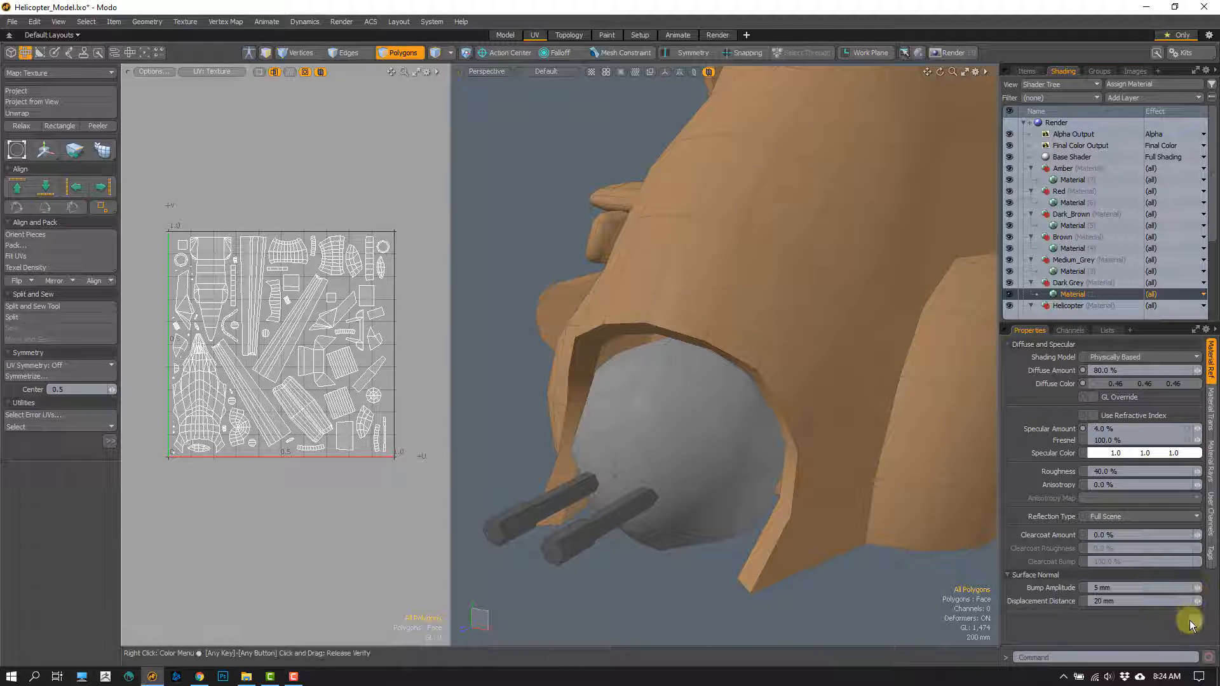
click(1191, 621)
click(1040, 579)
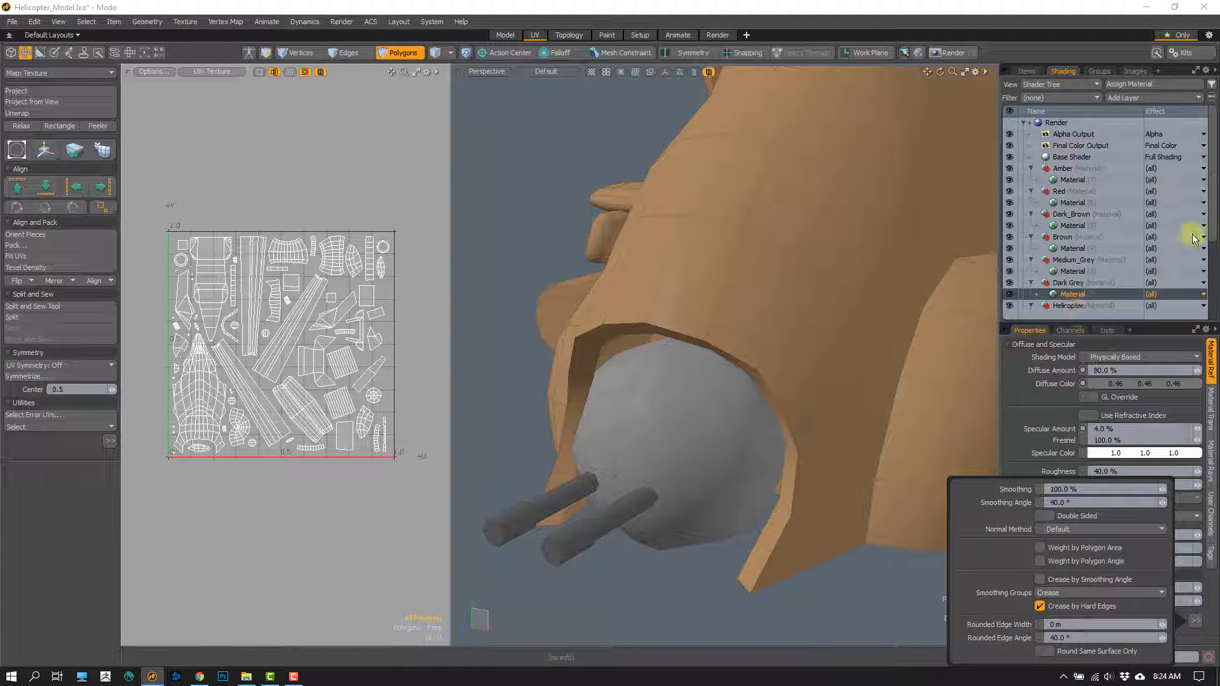
scroll(1209, 242, down, 2)
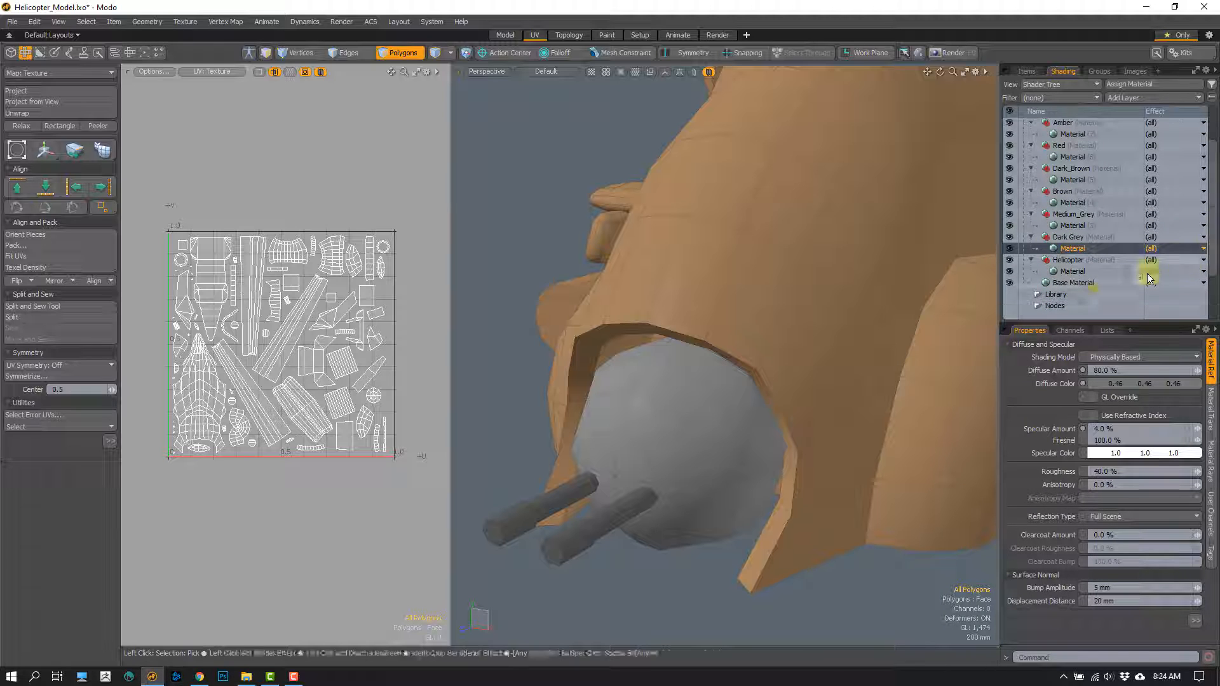
click(1071, 272)
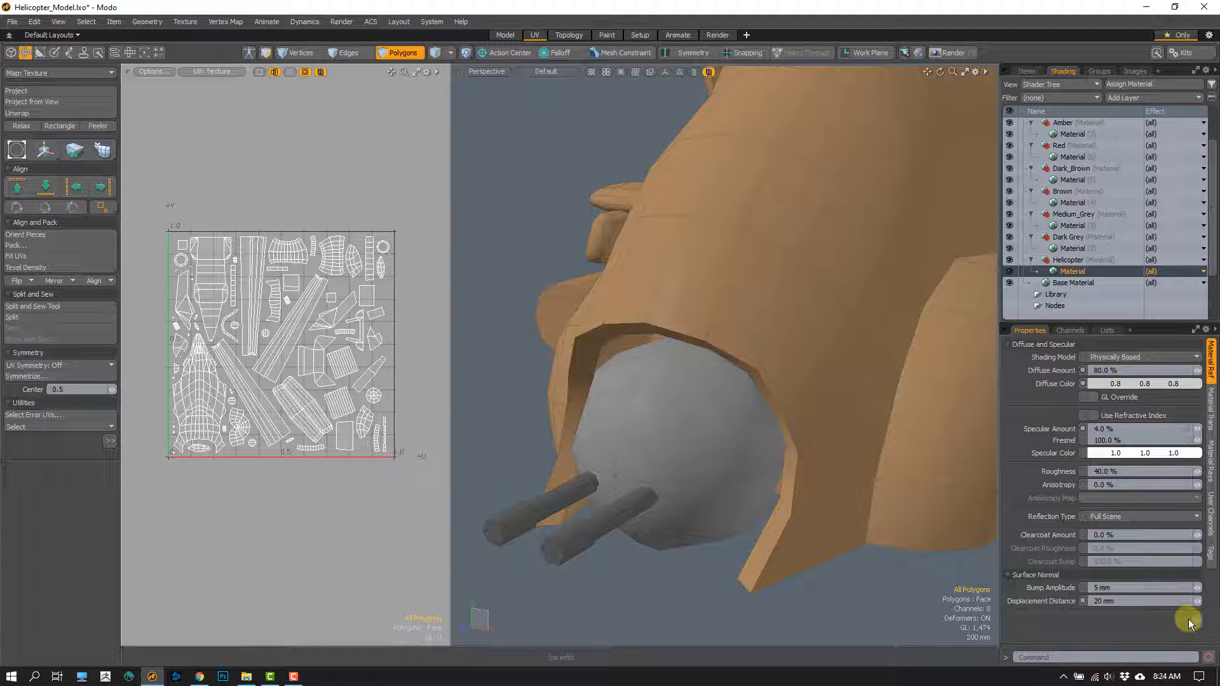
click(1190, 622)
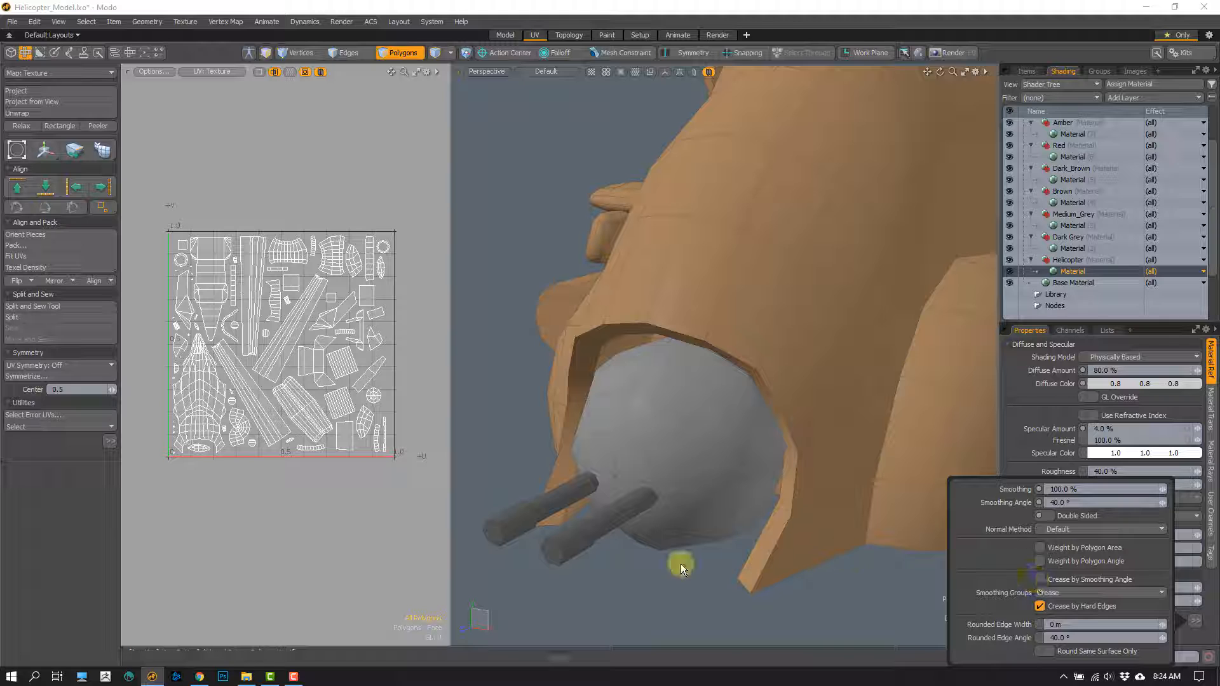
Step: Harden four lengthwise edges on the side of the cylindrical pod under the stub wing, then clear the edge selection
alt+drag(682, 567, 847, 428)
key(2)
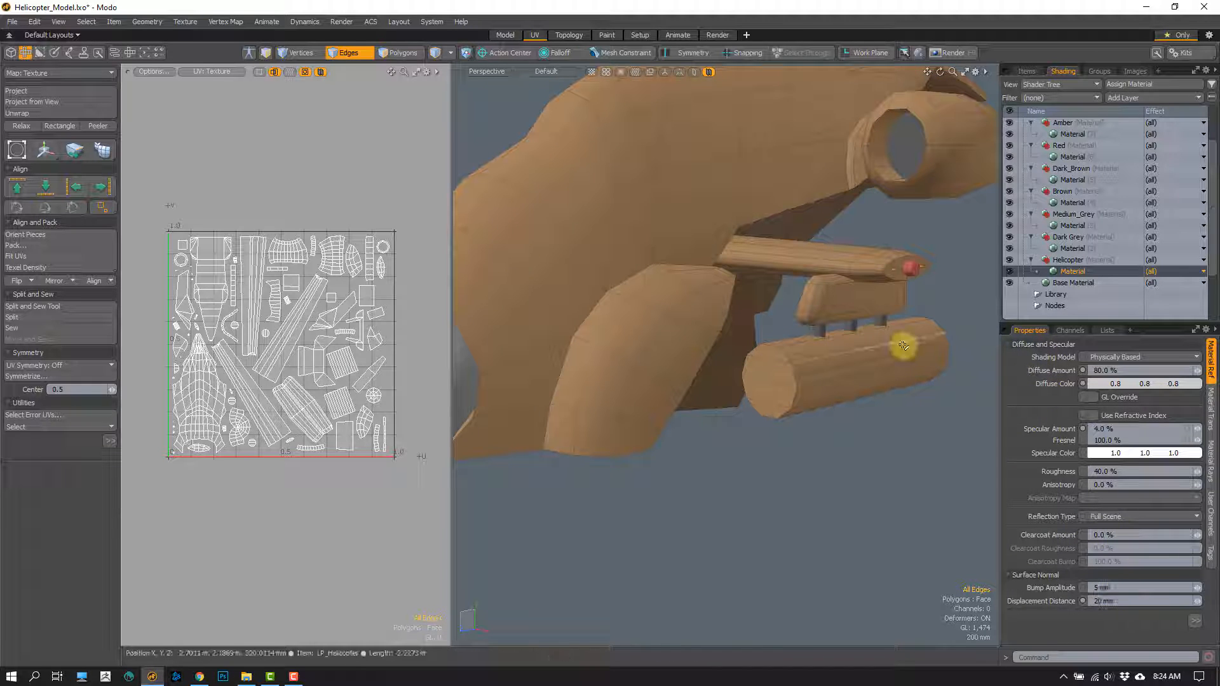
scroll(788, 413, up, 3)
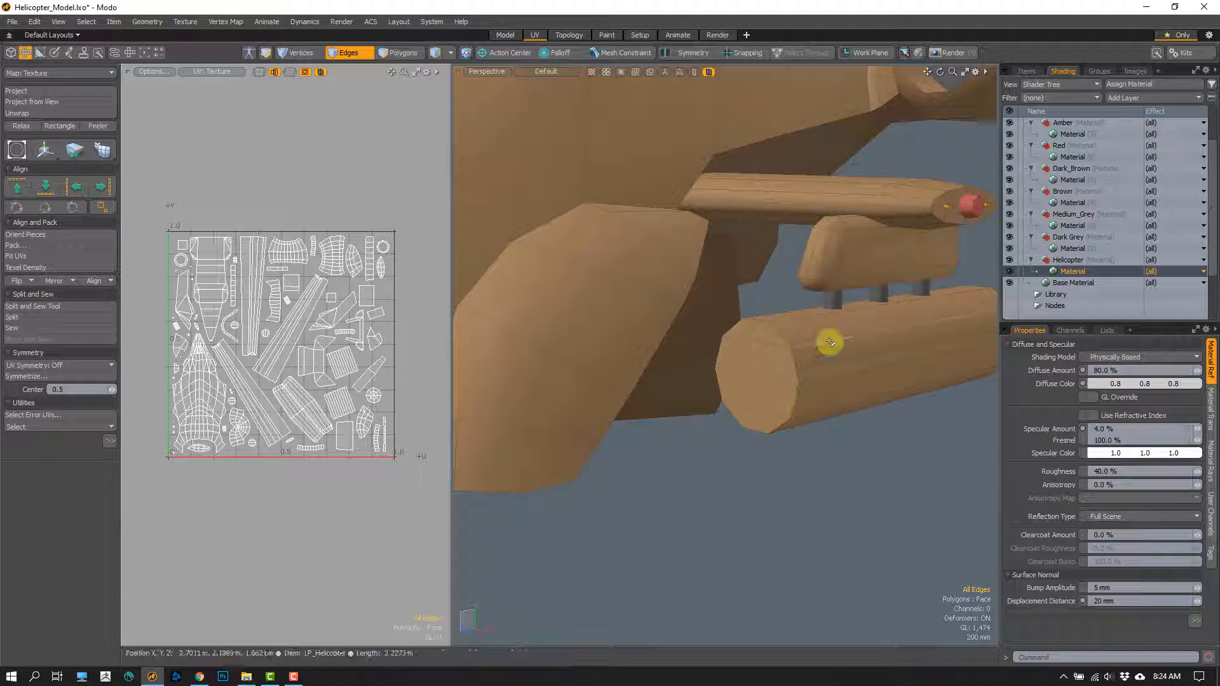
click(847, 370)
key(g)
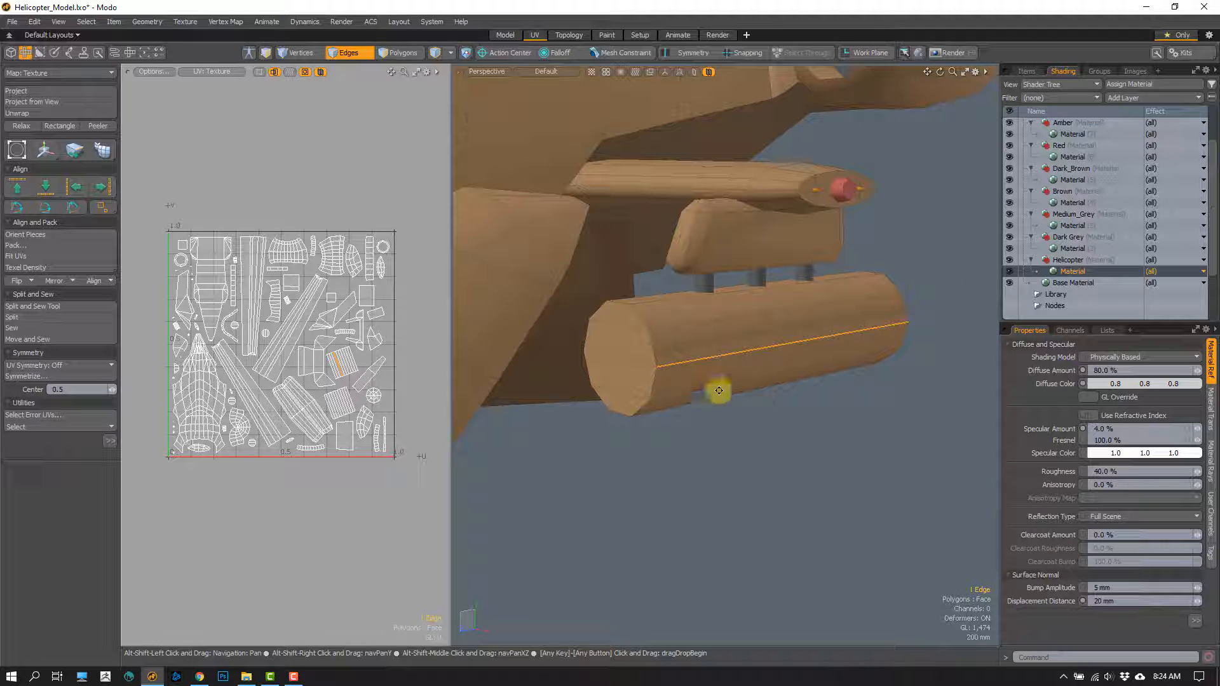
click(83, 54)
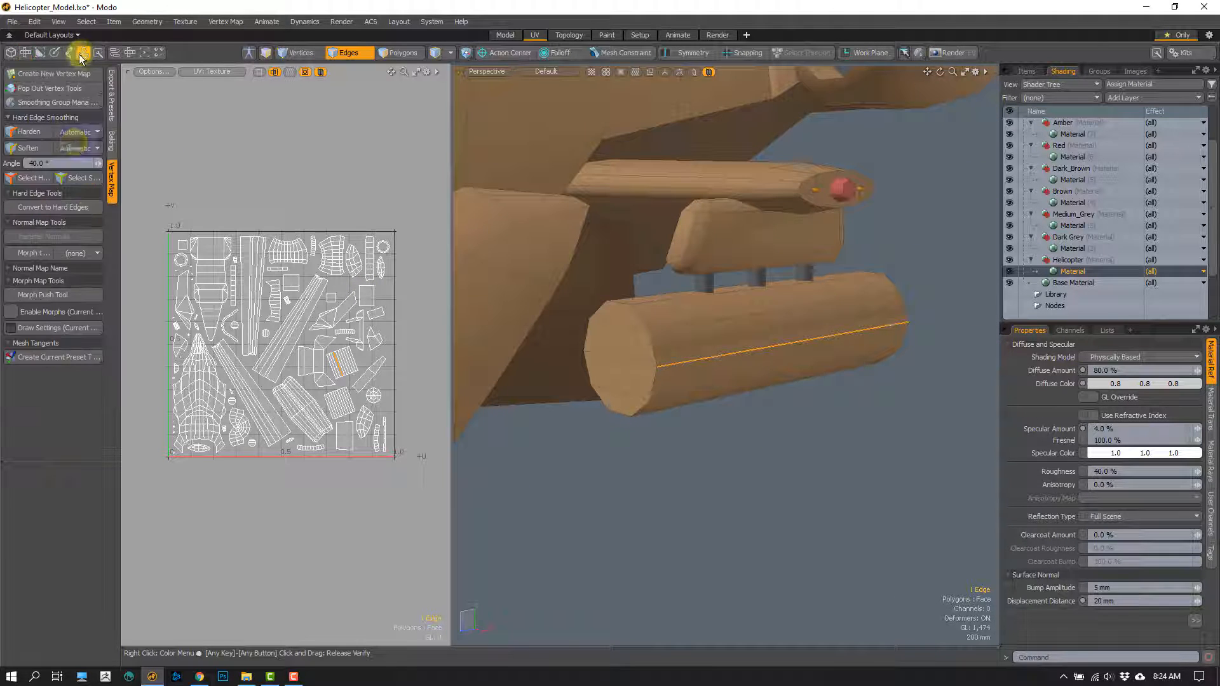
click(742, 523)
mouse_move(703, 343)
alt+mouse_down()
mouse_move(706, 356)
mouse_move(728, 325)
mouse_move(718, 387)
alt+mouse_up()
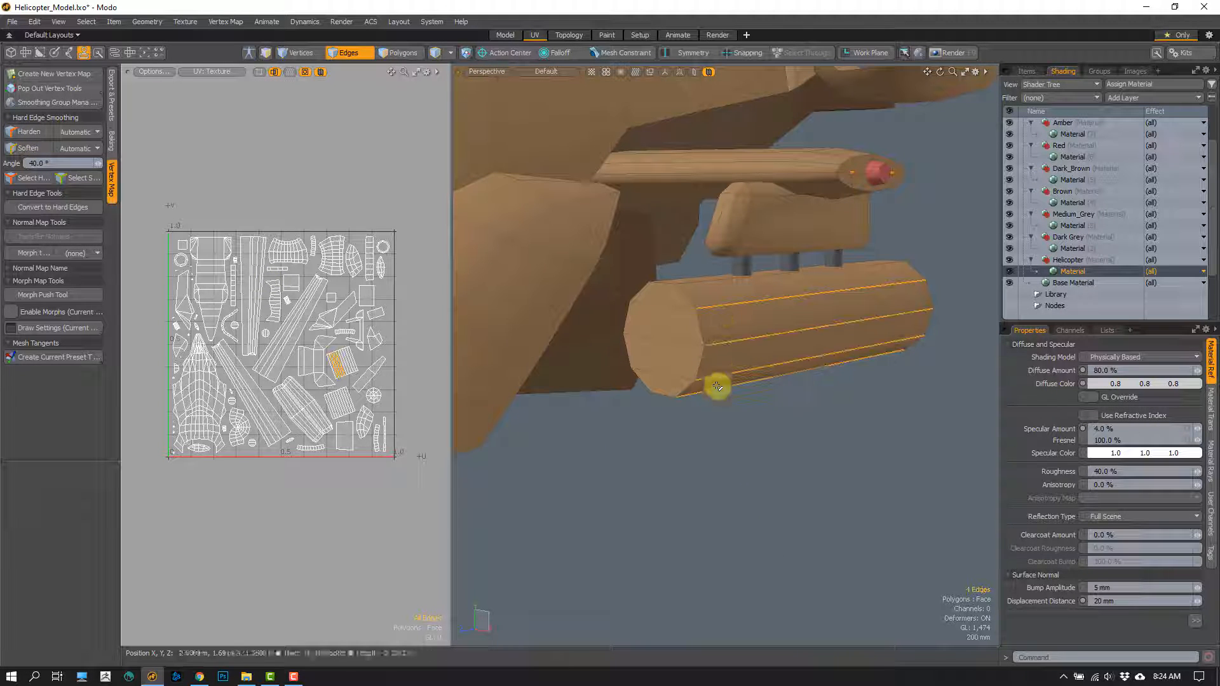
click(72, 135)
click(22, 131)
alt+drag(794, 381, 751, 392)
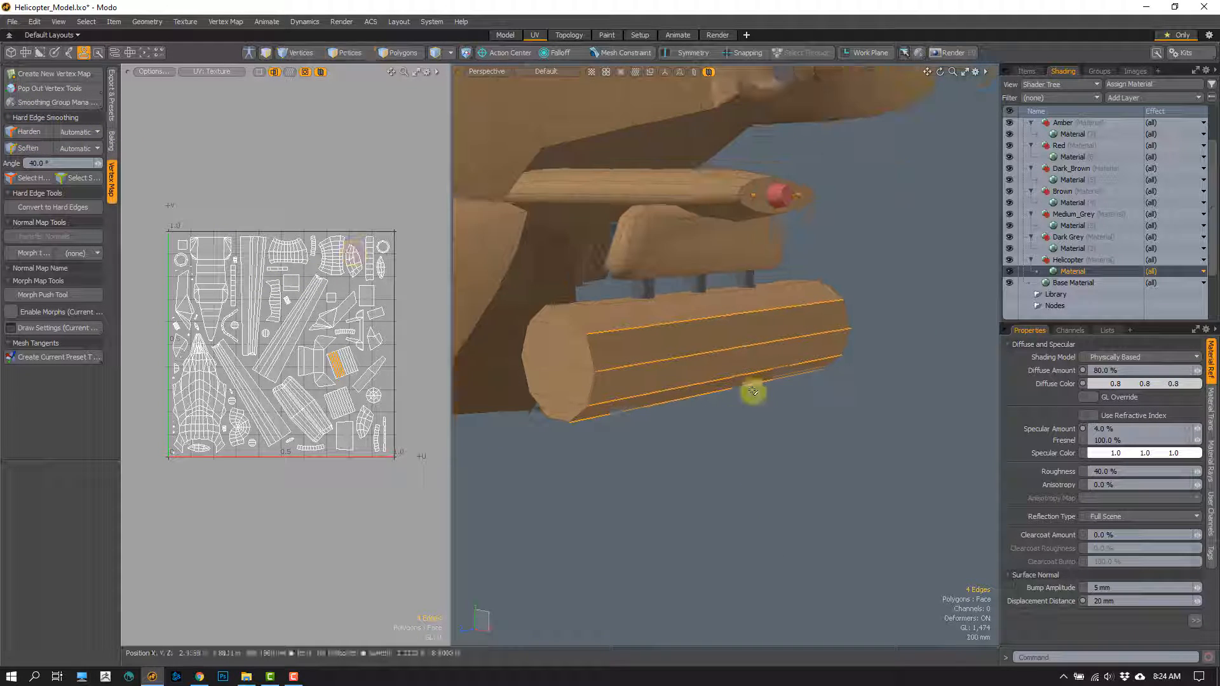
alt+drag(714, 439, 678, 449)
click(769, 430)
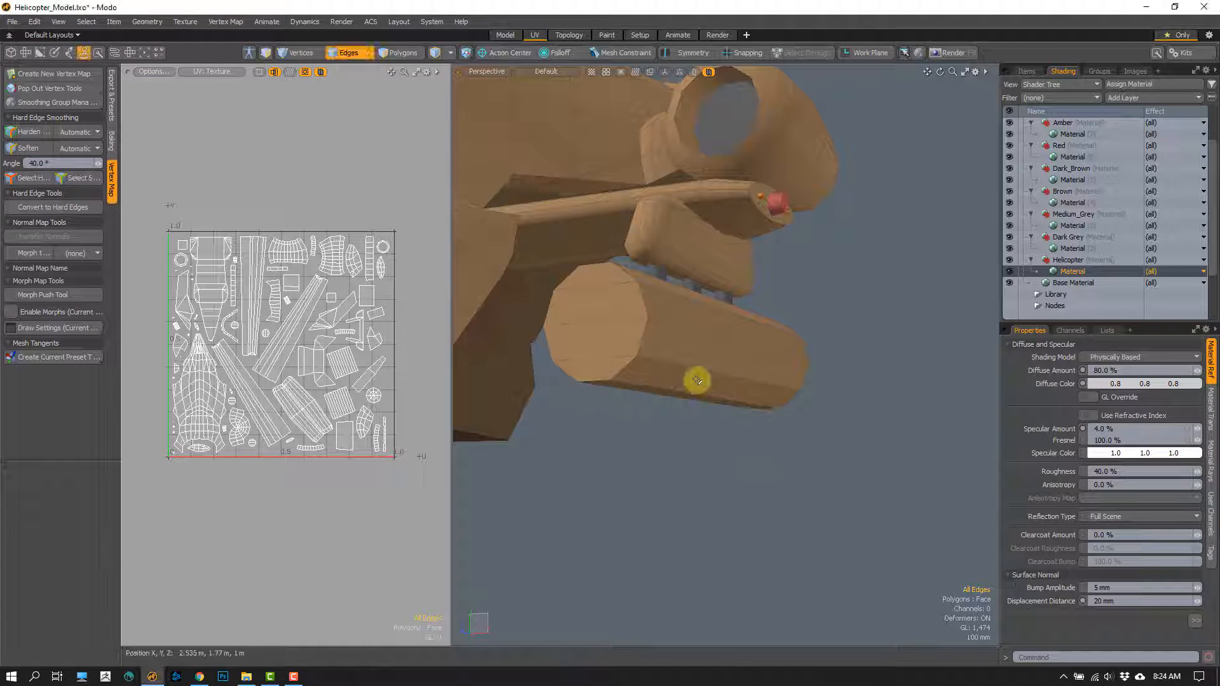
Step: Inspect the edge shading on the pods and the dark blocks under the fuselage, selecting lengthwise block edges for reference
alt+drag(694, 381, 631, 384)
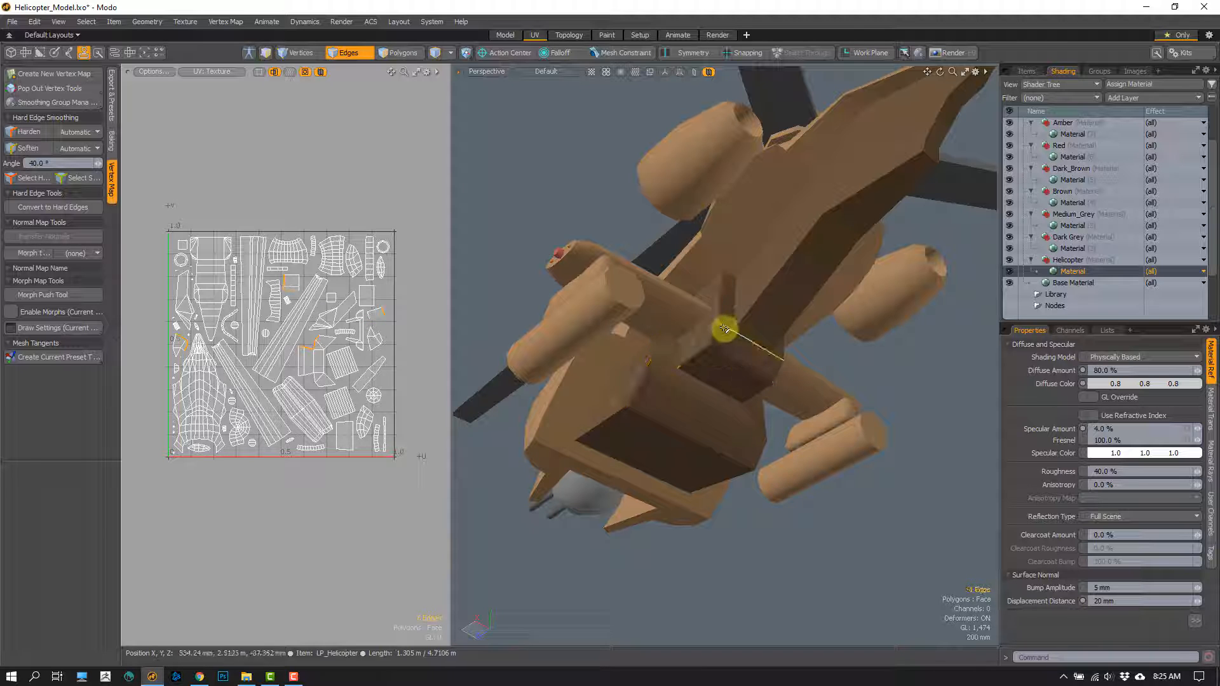
scroll(697, 382, up, 3)
alt+drag(697, 382, 670, 408)
shift+click(646, 421)
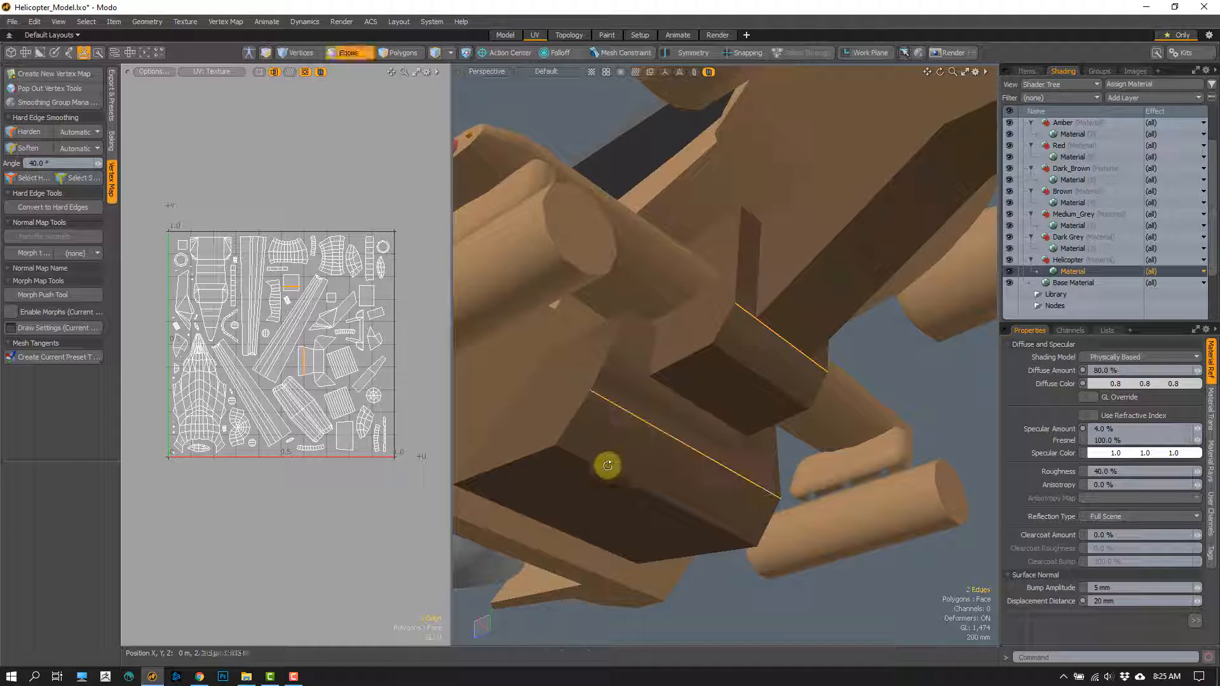
alt+drag(608, 466, 670, 477)
key(Escape)
key(ctrl+2)
click(716, 482)
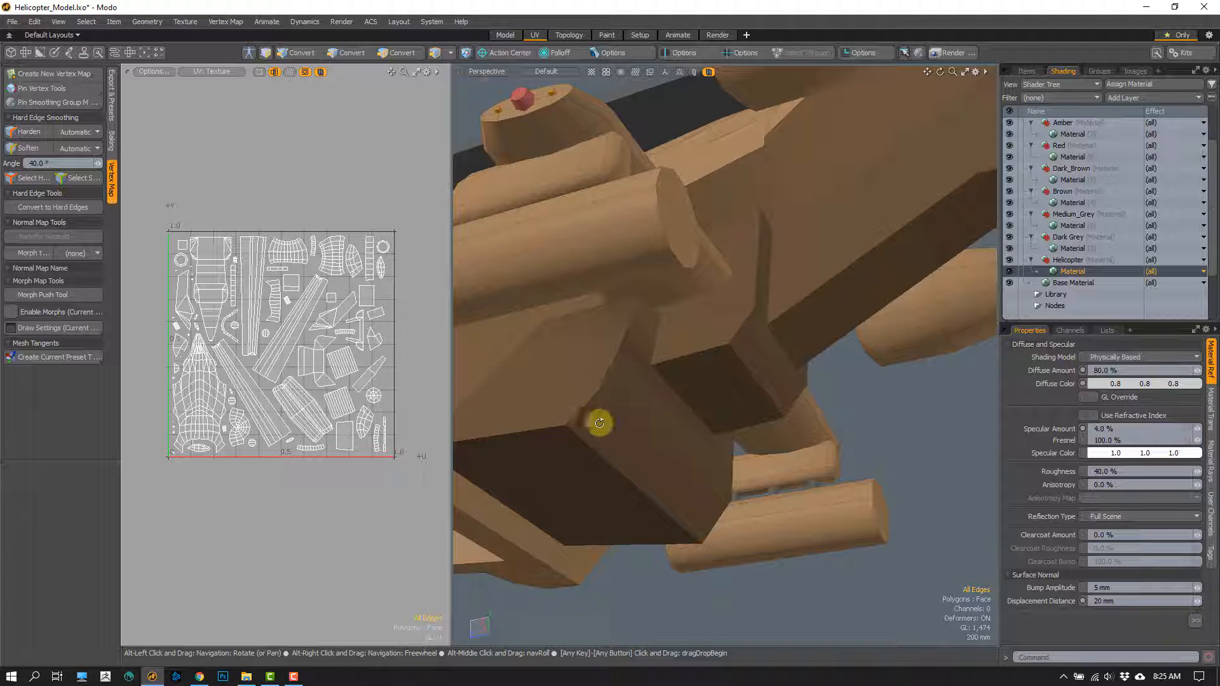
scroll(667, 383, down, 5)
alt+drag(600, 423, 666, 385)
alt+drag(694, 420, 694, 430)
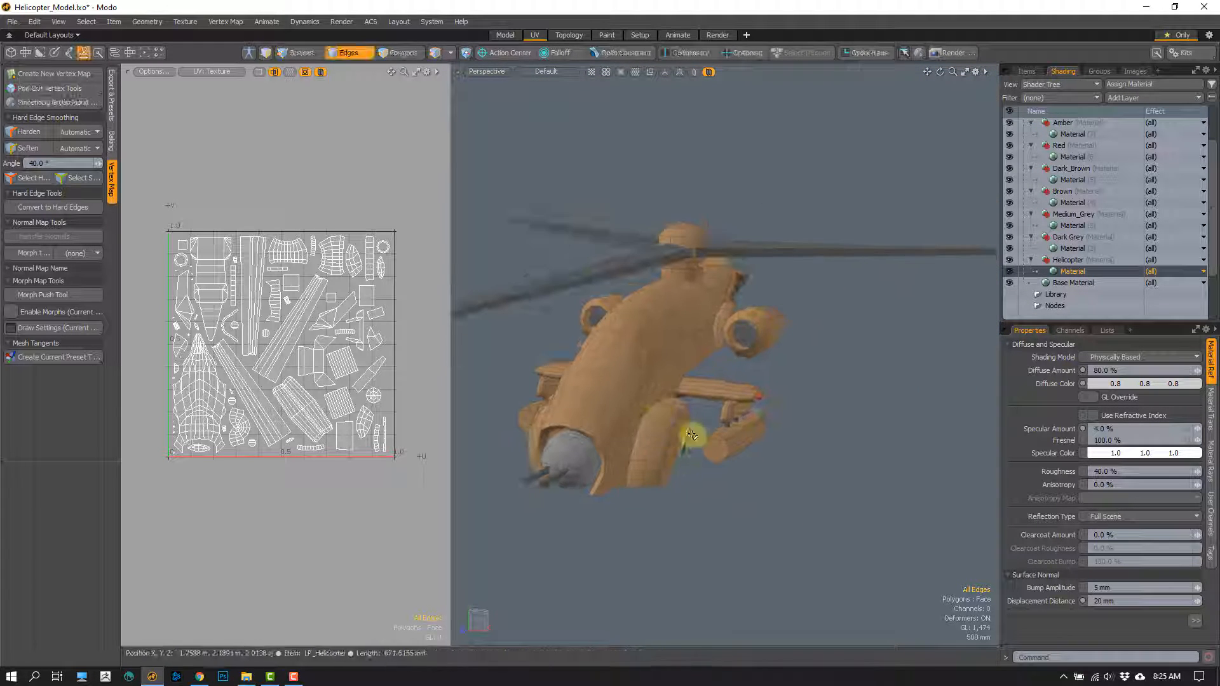
Step: Set the perspective view's shading style to Texture and check the whole helicopter in vertex selection mode
key(1)
alt+drag(742, 474, 702, 525)
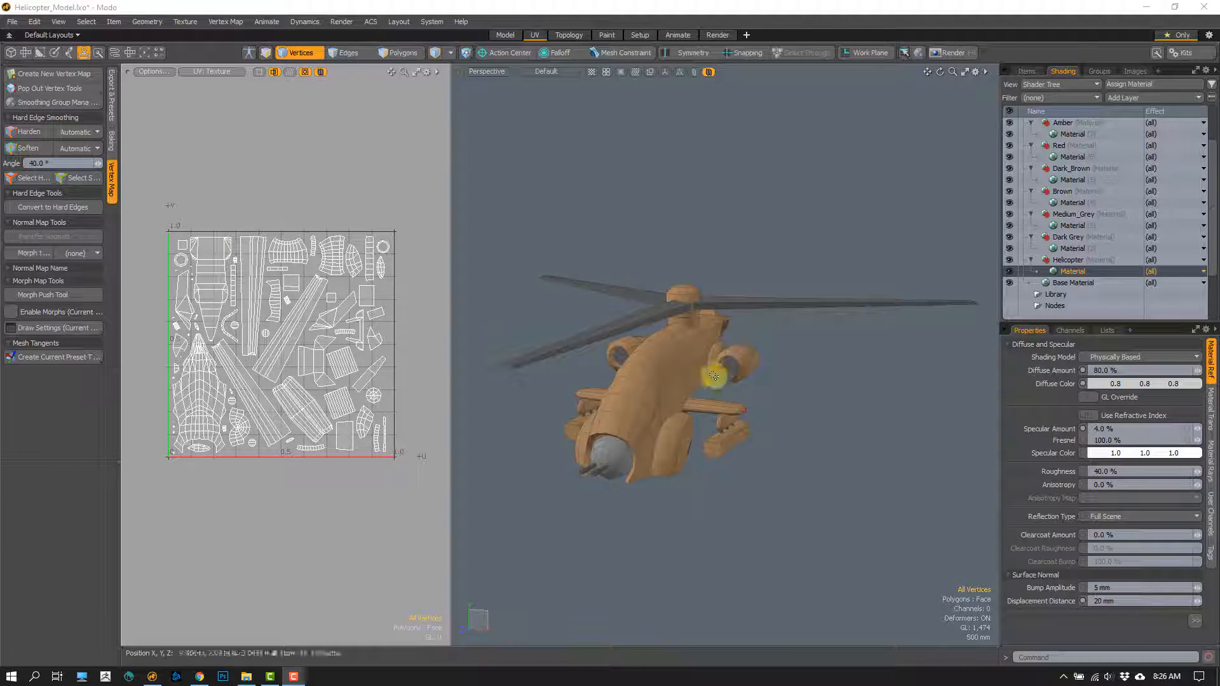
alt+drag(618, 379, 703, 356)
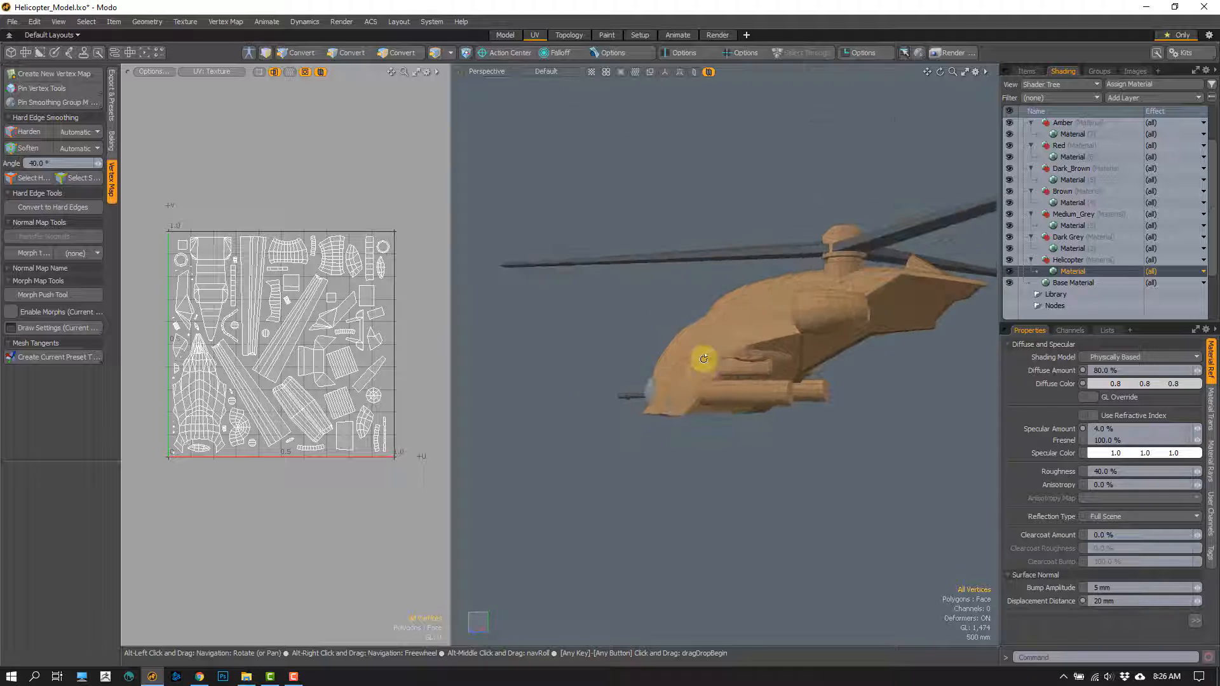
click(546, 71)
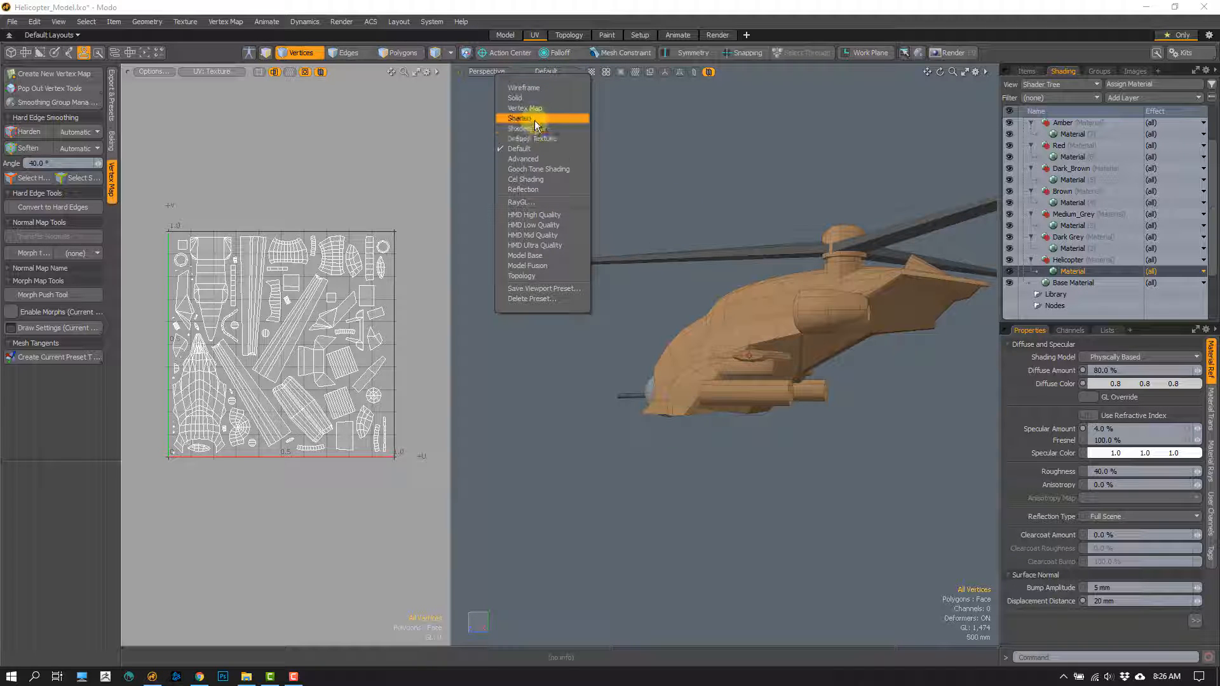
click(534, 129)
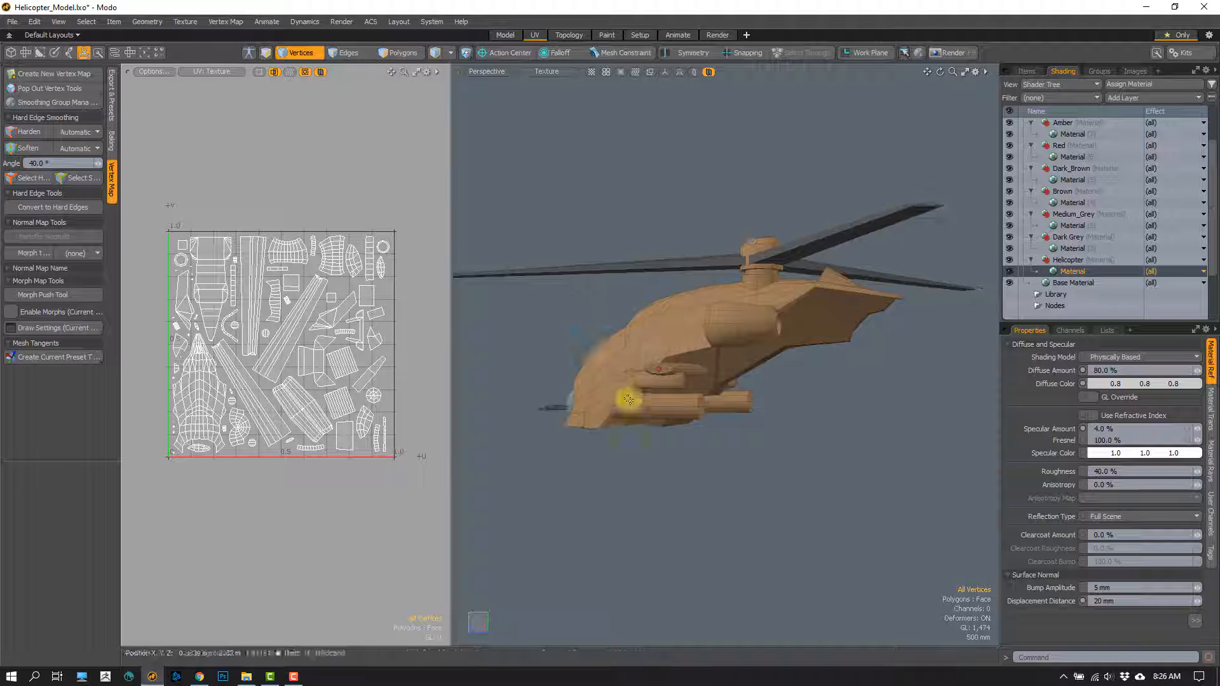
alt+drag(694, 414, 654, 413)
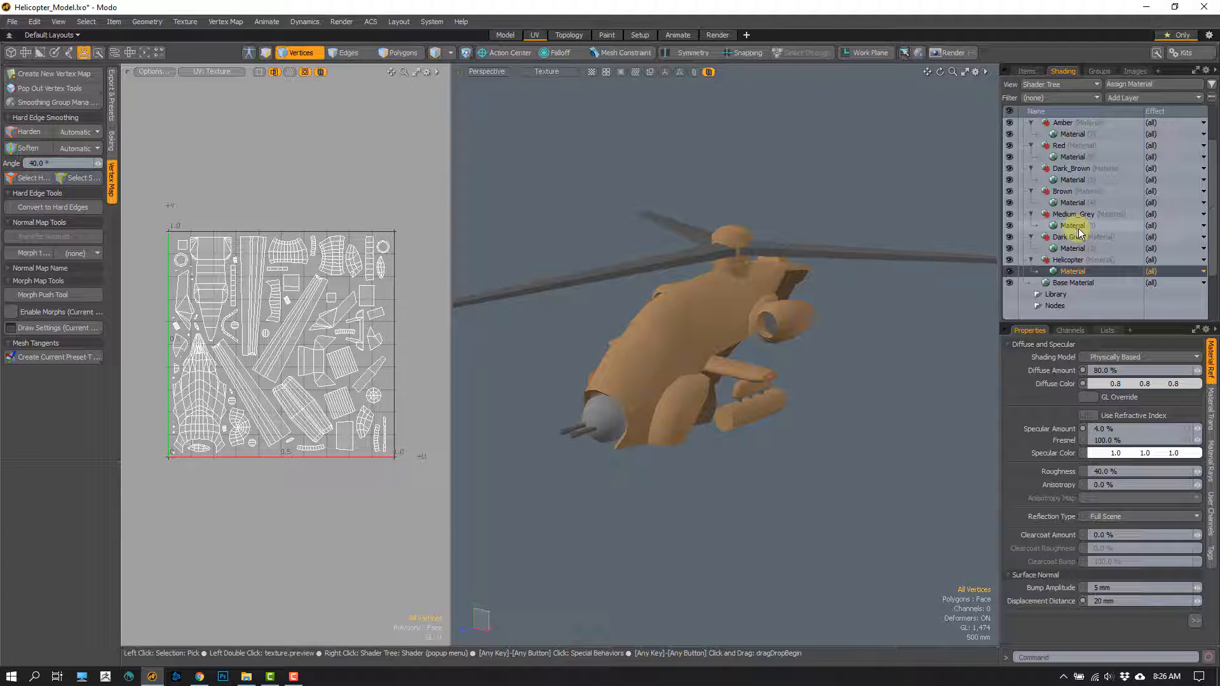
Step: Change the Brown material's diffuse color to a muted green of 0.46, 0.6, 0.5
click(1074, 202)
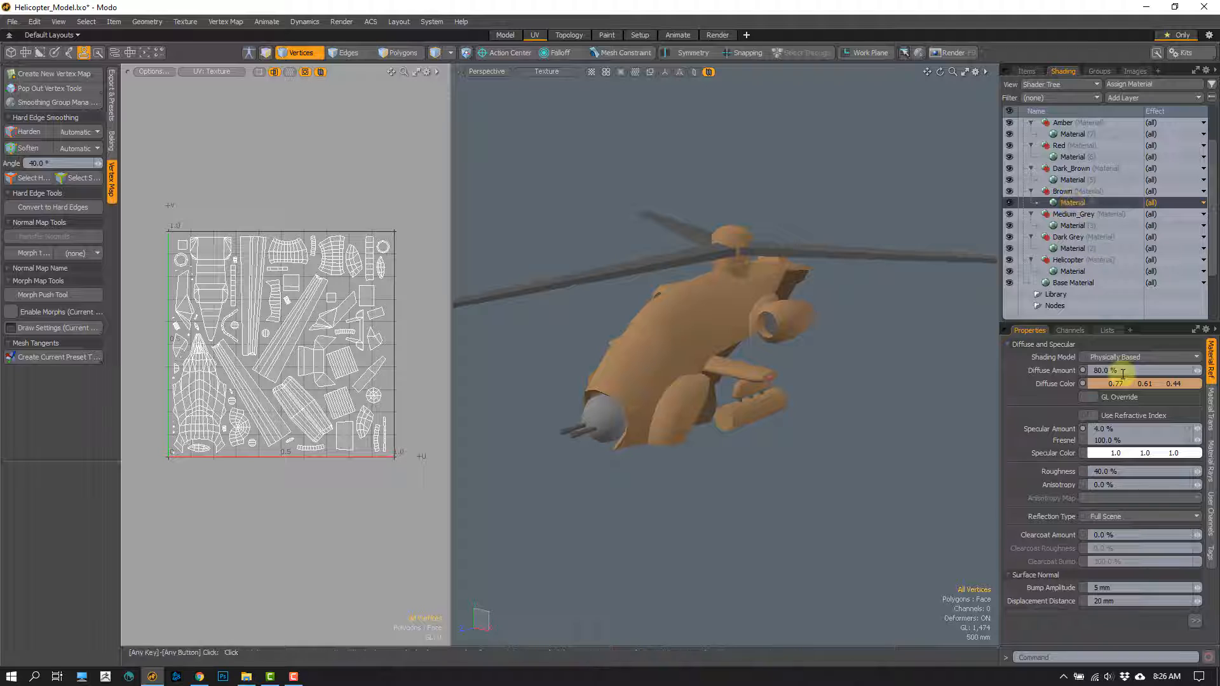
click(1143, 385)
click(748, 269)
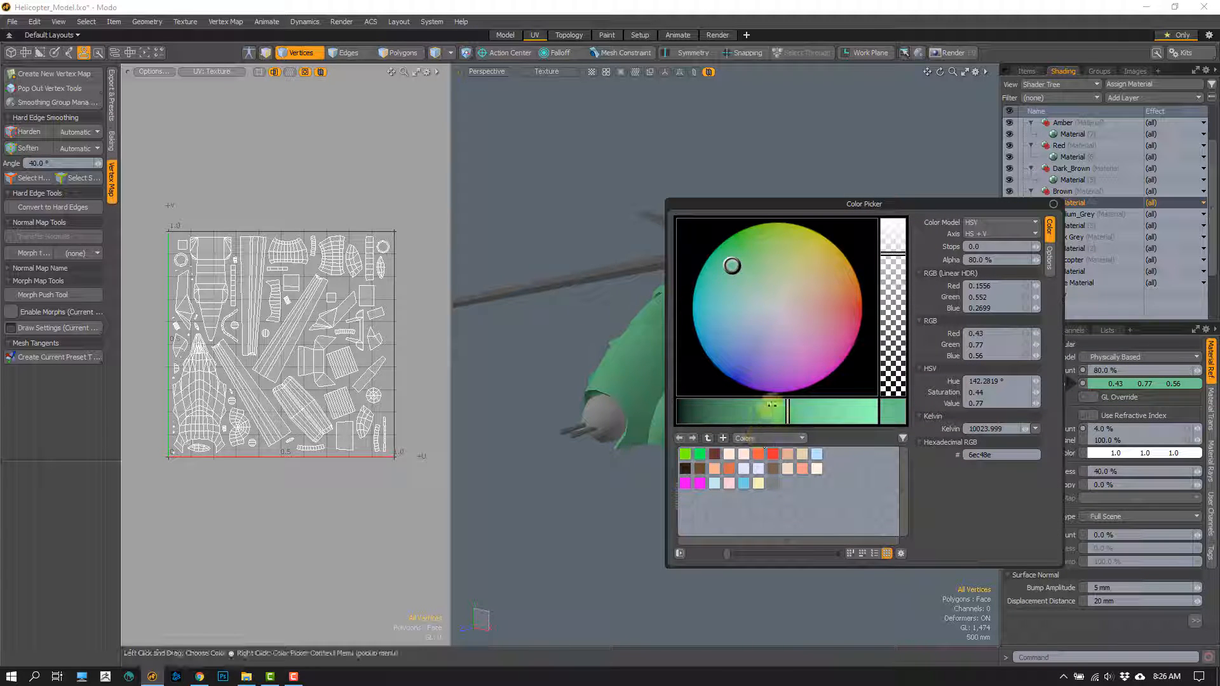
drag(769, 410, 741, 406)
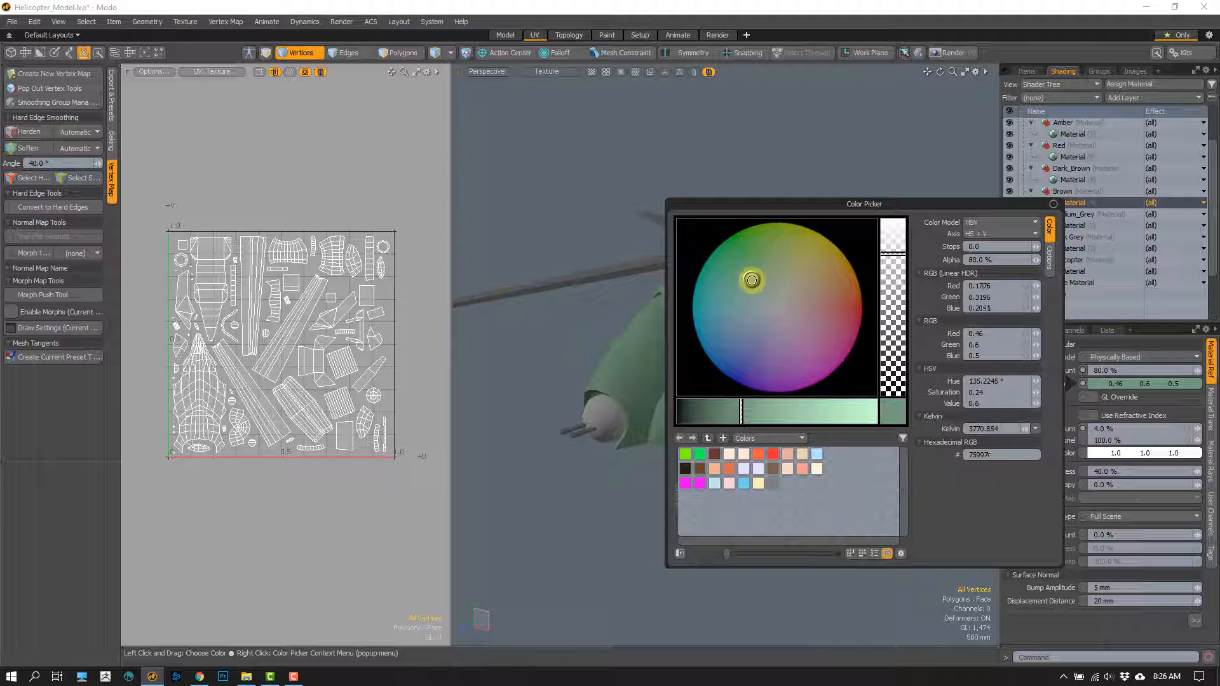
alt+drag(760, 372, 699, 359)
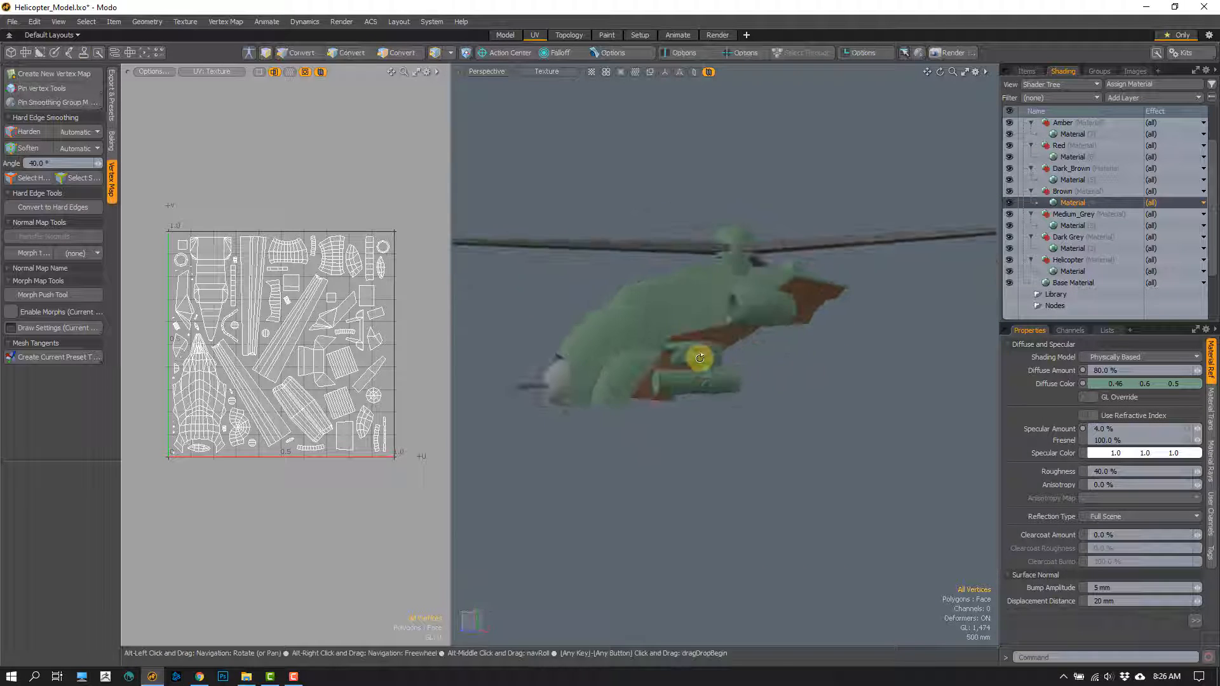
Step: Try changing the Dark_Brown material's diffuse color to a dark green of 0.25, 0.35, 0.3
click(1074, 180)
click(1128, 389)
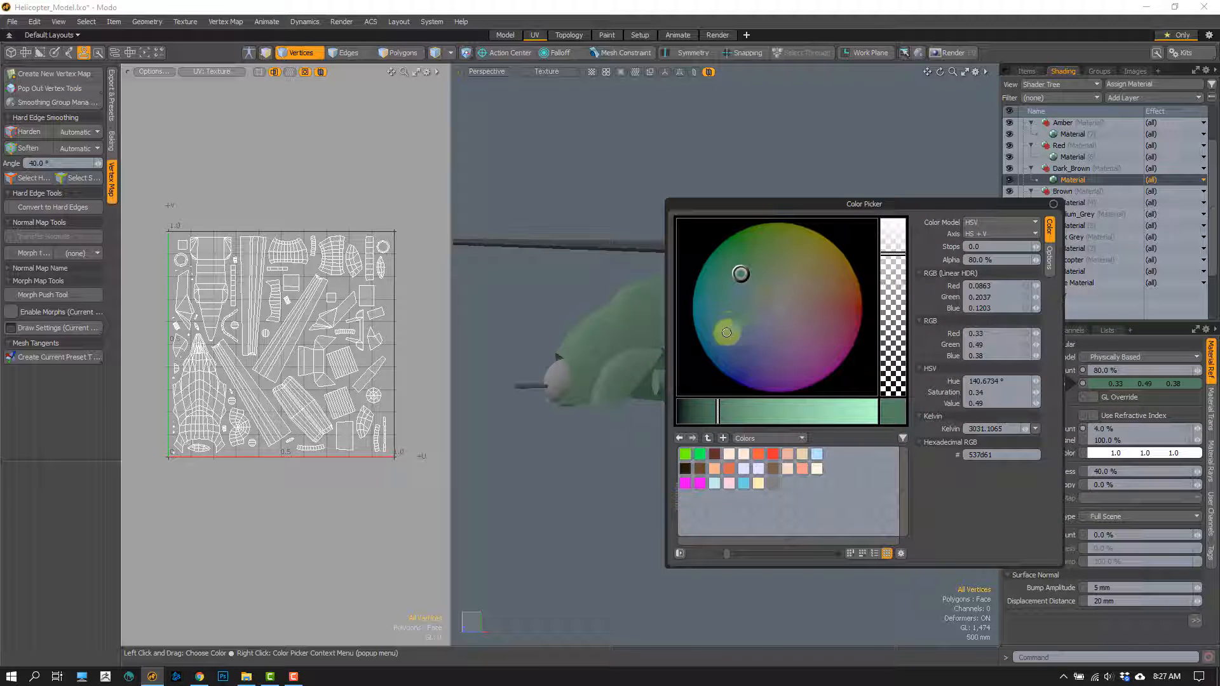
drag(711, 409, 734, 430)
key(space)
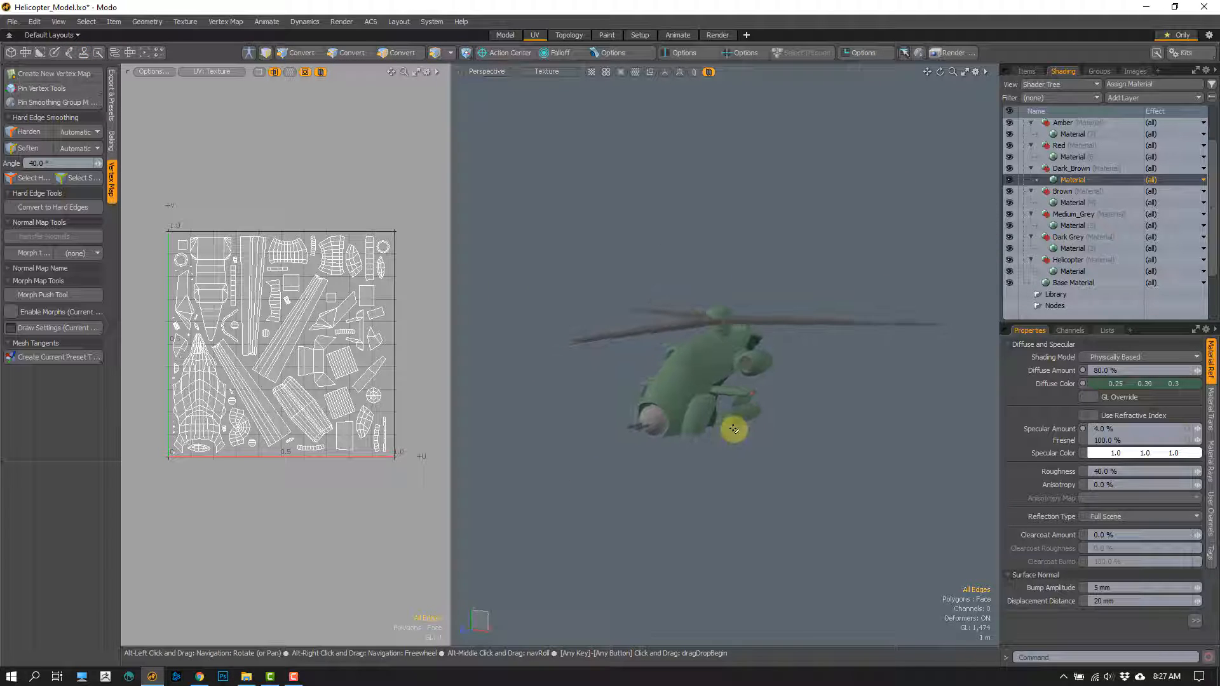
Step: Undo the green diffuse color changes on the Dark_Brown and Brown materials
key(ctrl+z)
key(ctrl+z)
key(ctrl+z)
key(ctrl+z)
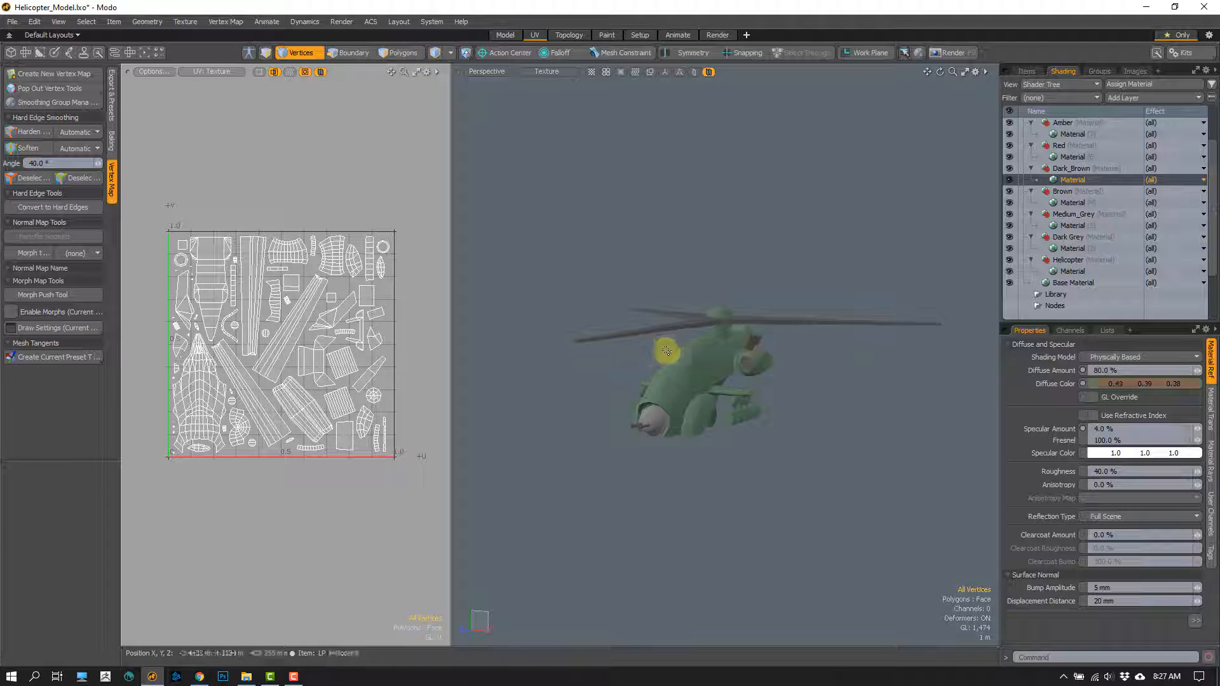
alt+drag(716, 413, 648, 429)
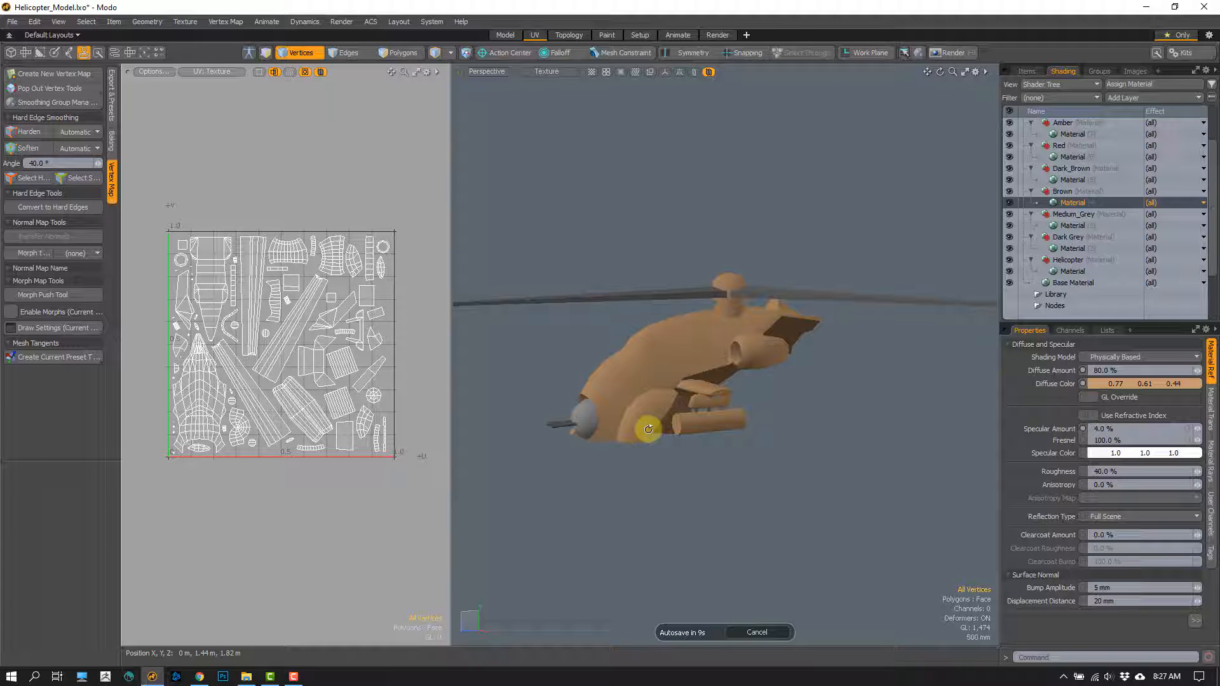
mouse_move(659, 403)
alt+mouse_down()
mouse_move(563, 403)
mouse_move(763, 428)
mouse_move(661, 387)
mouse_move(660, 415)
alt+mouse_up()
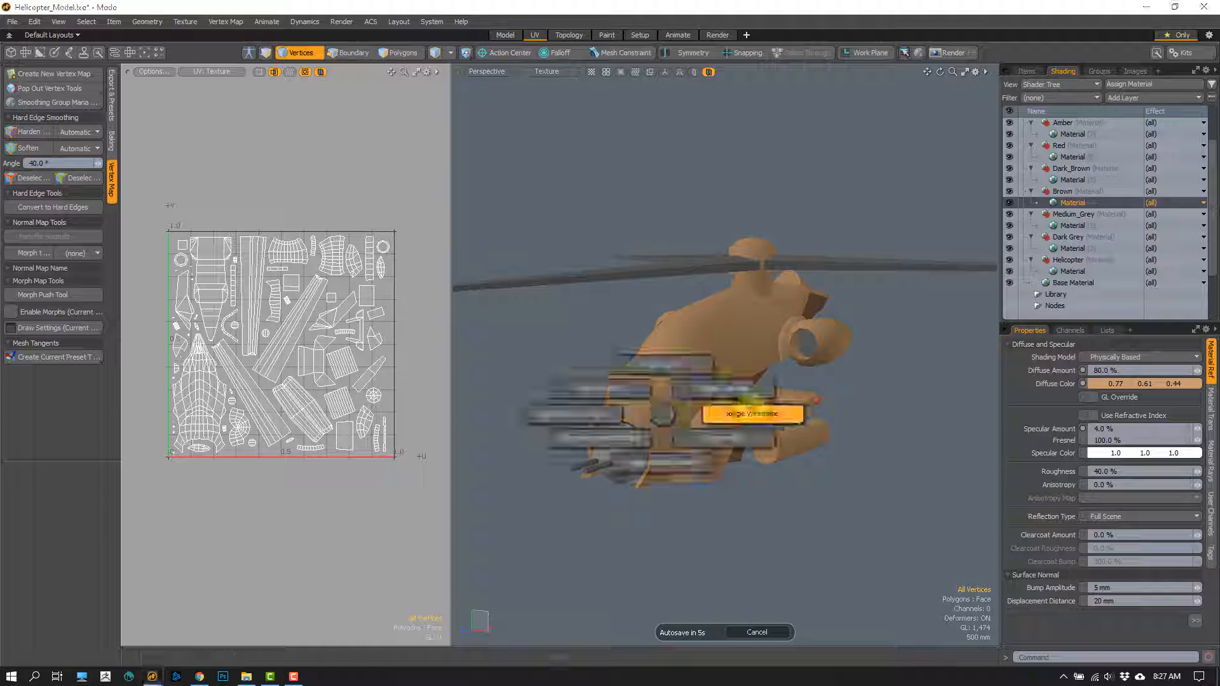
Step: Select the front windshield polygons of the cockpit on both sides and assign the Dark Grey material to them
ctrl+alt+drag(654, 354, 681, 435)
key(3)
click(640, 354)
ctrl+alt+drag(636, 373, 776, 359)
click(702, 385)
key(shift+a)
alt+drag(738, 417, 659, 386)
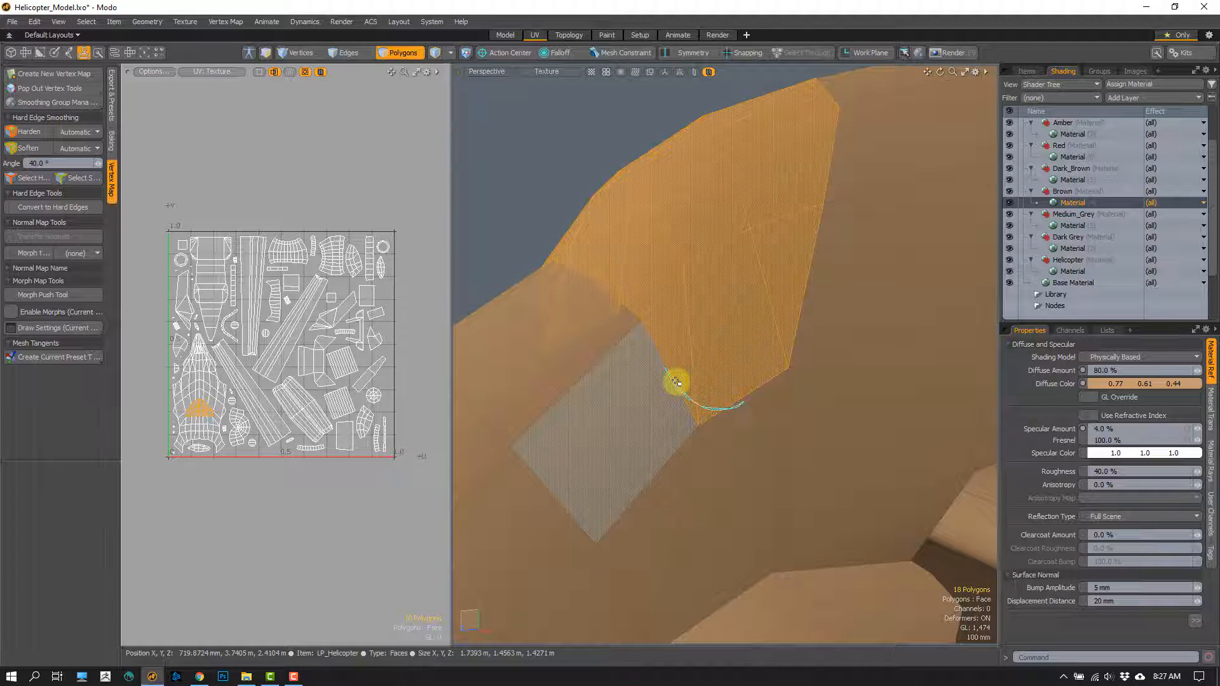
click(676, 382)
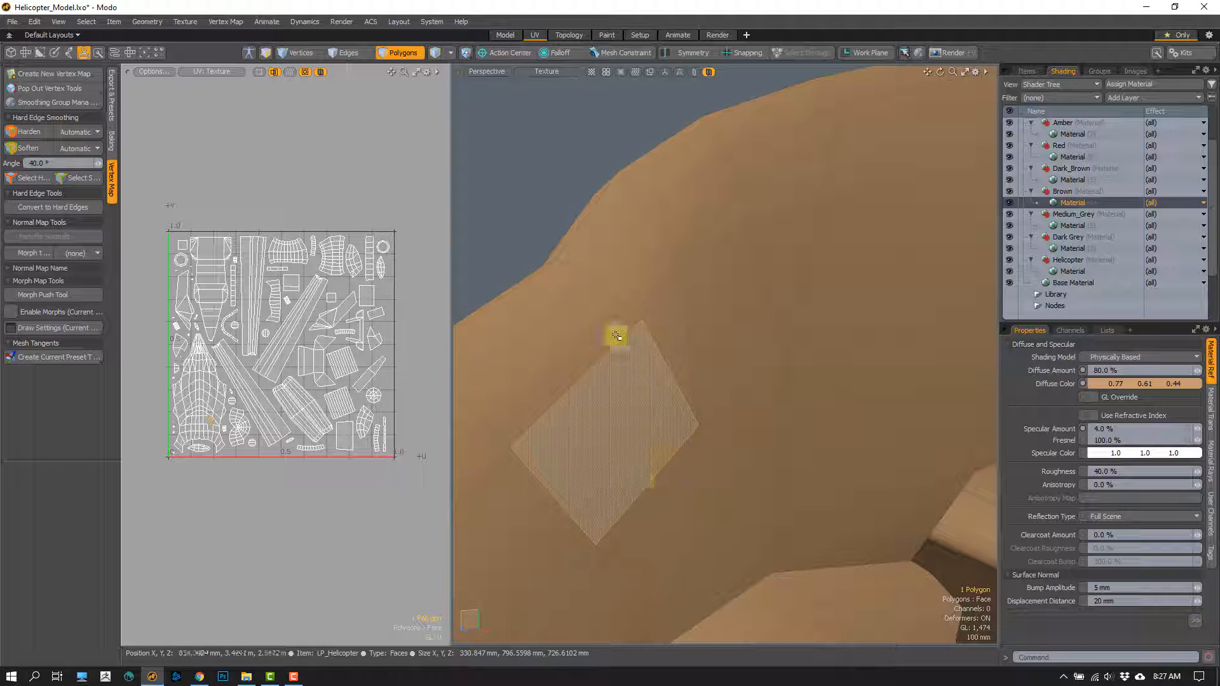
click(532, 196)
scroll(675, 457, down, 5)
mouse_move(689, 449)
alt+mouse_down()
mouse_move(646, 387)
mouse_move(672, 361)
mouse_move(648, 354)
mouse_move(672, 332)
mouse_move(697, 355)
mouse_move(667, 354)
mouse_move(768, 349)
mouse_move(730, 379)
mouse_move(744, 307)
mouse_move(727, 343)
mouse_move(629, 373)
alt+mouse_up()
key(m)
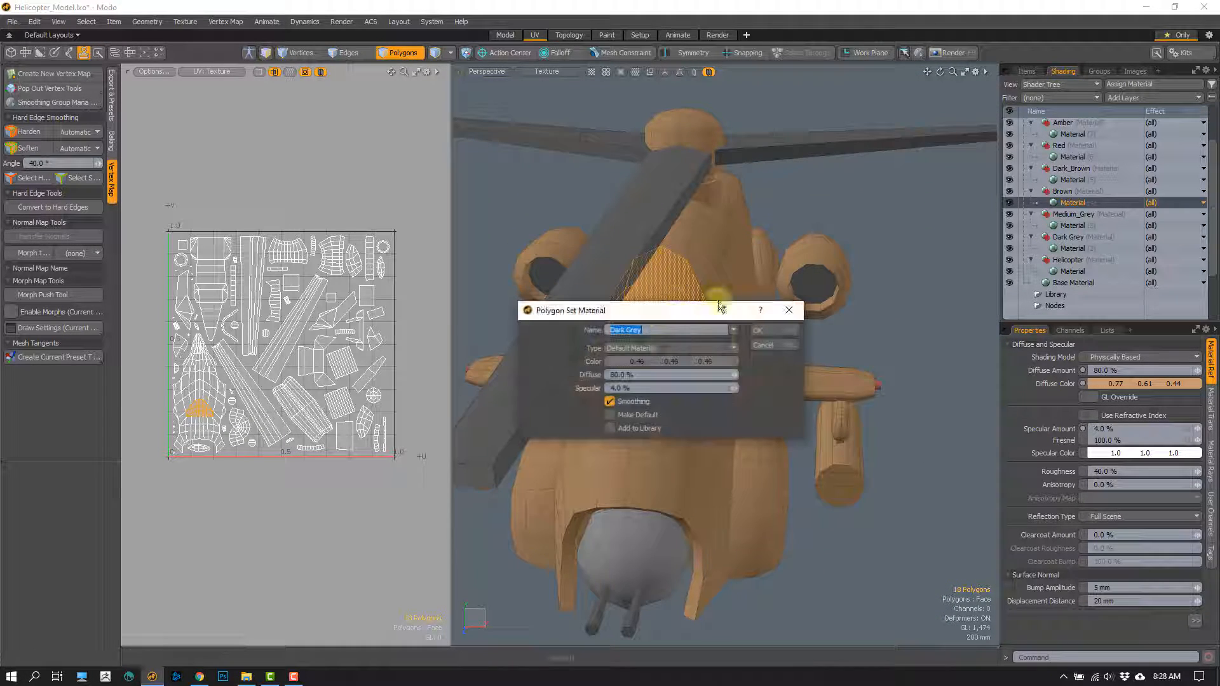
click(772, 330)
Step: Assign the Dark Grey material to the cockpit side window polygons behind the windshield
mouse_move(661, 403)
alt+mouse_down()
mouse_move(635, 341)
mouse_move(641, 402)
mouse_move(578, 397)
mouse_move(657, 379)
mouse_move(604, 362)
mouse_move(697, 324)
mouse_move(721, 354)
mouse_move(708, 305)
mouse_move(754, 357)
mouse_move(761, 286)
mouse_move(830, 349)
mouse_move(741, 349)
mouse_move(731, 362)
alt+mouse_up()
mouse_move(730, 362)
mouse_down()
mouse_move(741, 376)
mouse_move(707, 290)
mouse_move(741, 342)
mouse_move(545, 340)
mouse_move(523, 322)
mouse_up()
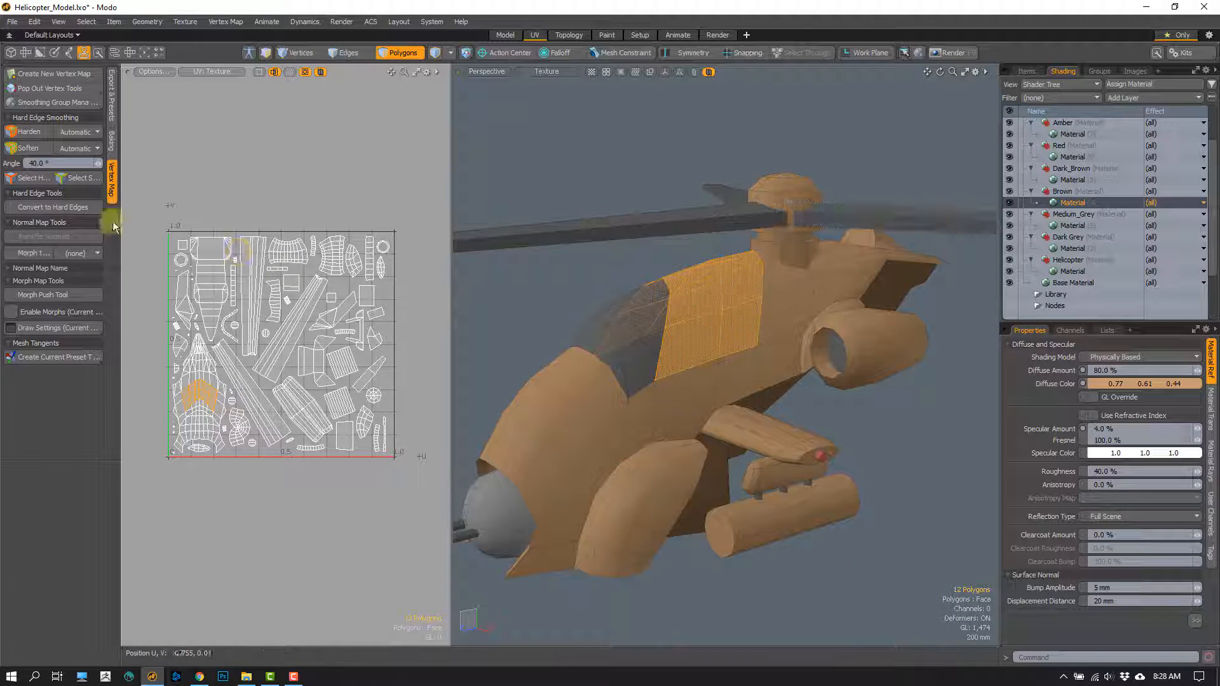
key(m)
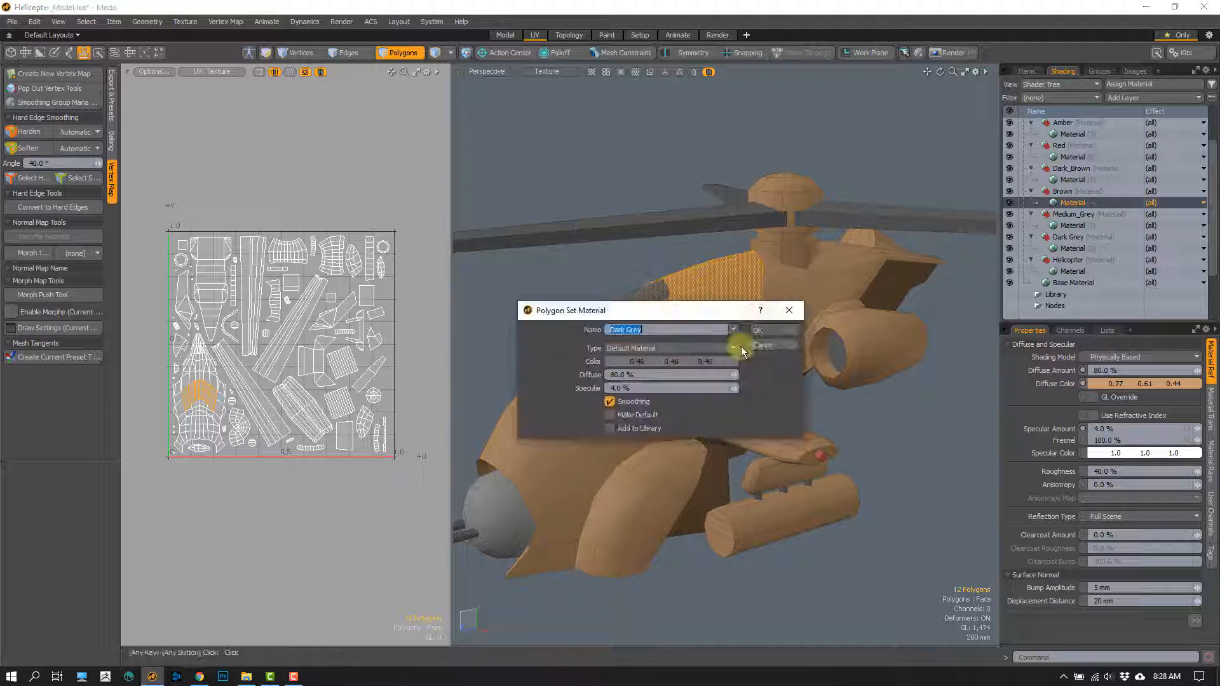
key(Return)
Step: Assign the Brown material to the strip of polygons along the rear edge of the cockpit canopy on both sides
alt+drag(860, 443, 683, 400)
scroll(708, 375, up, 4)
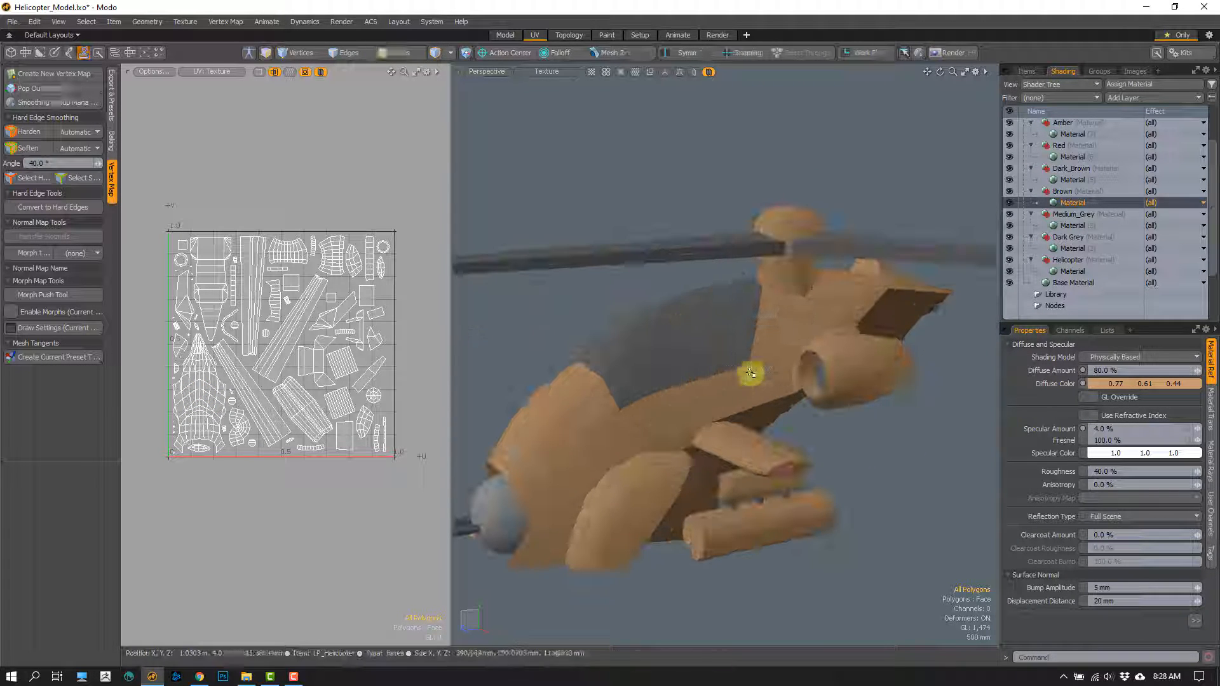
mouse_move(733, 337)
mouse_down()
mouse_move(736, 298)
mouse_move(825, 321)
mouse_move(834, 274)
mouse_up()
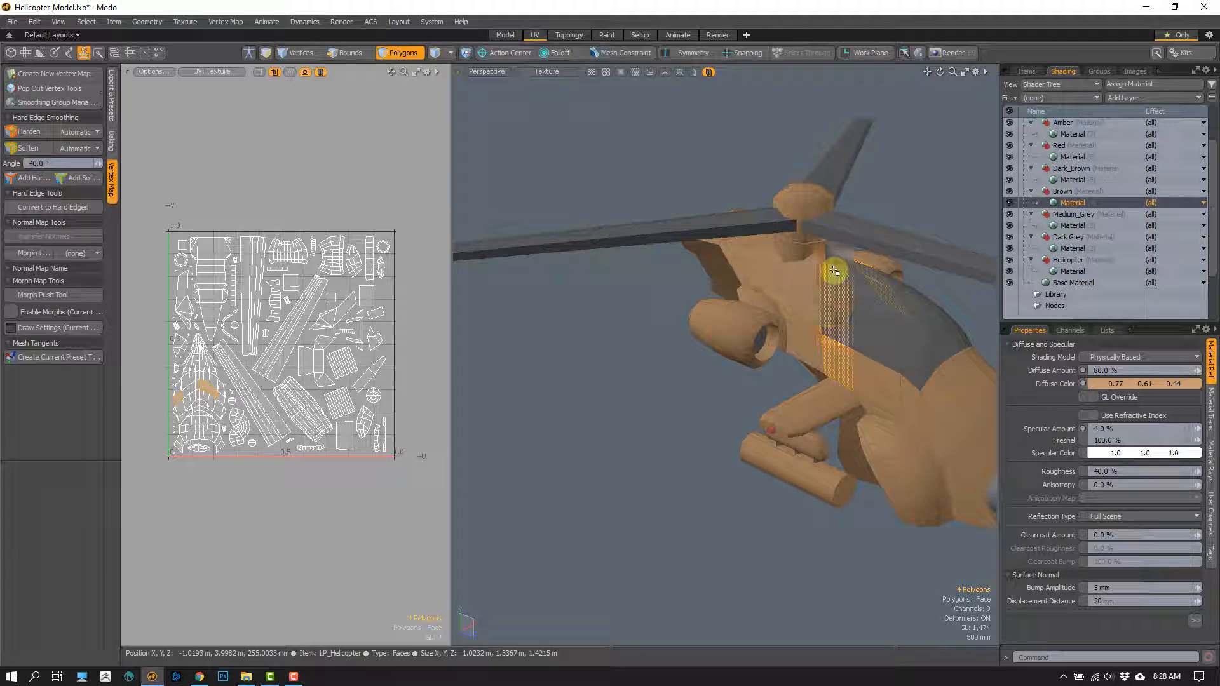
alt+drag(802, 396, 790, 373)
key(m)
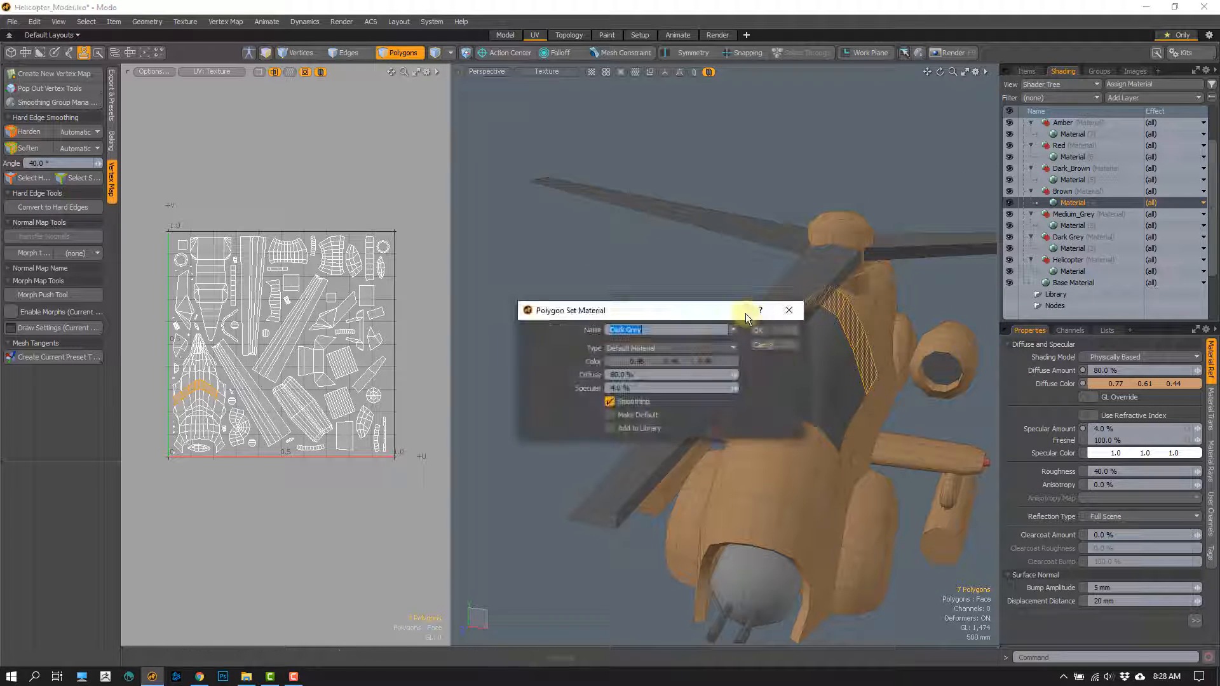
click(732, 330)
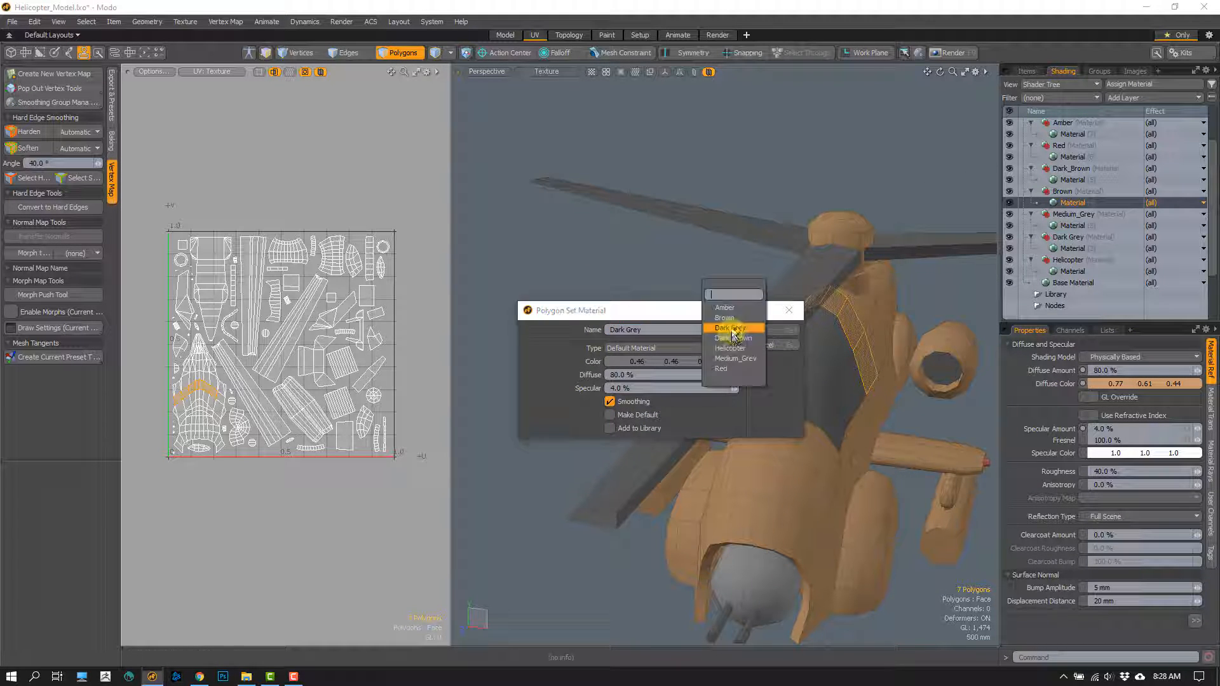
click(737, 319)
key(Return)
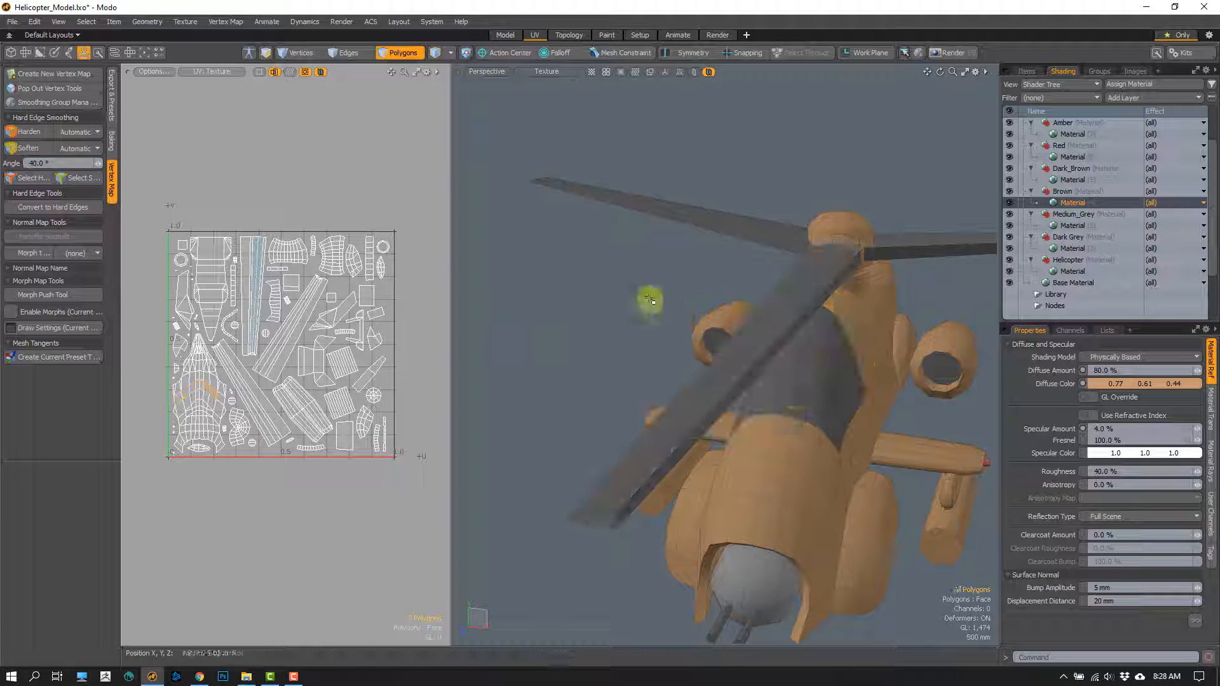
Step: Examine the material colors across the whole helicopter, its UV layout, and the Helicopter material's properties
alt+drag(648, 299, 796, 504)
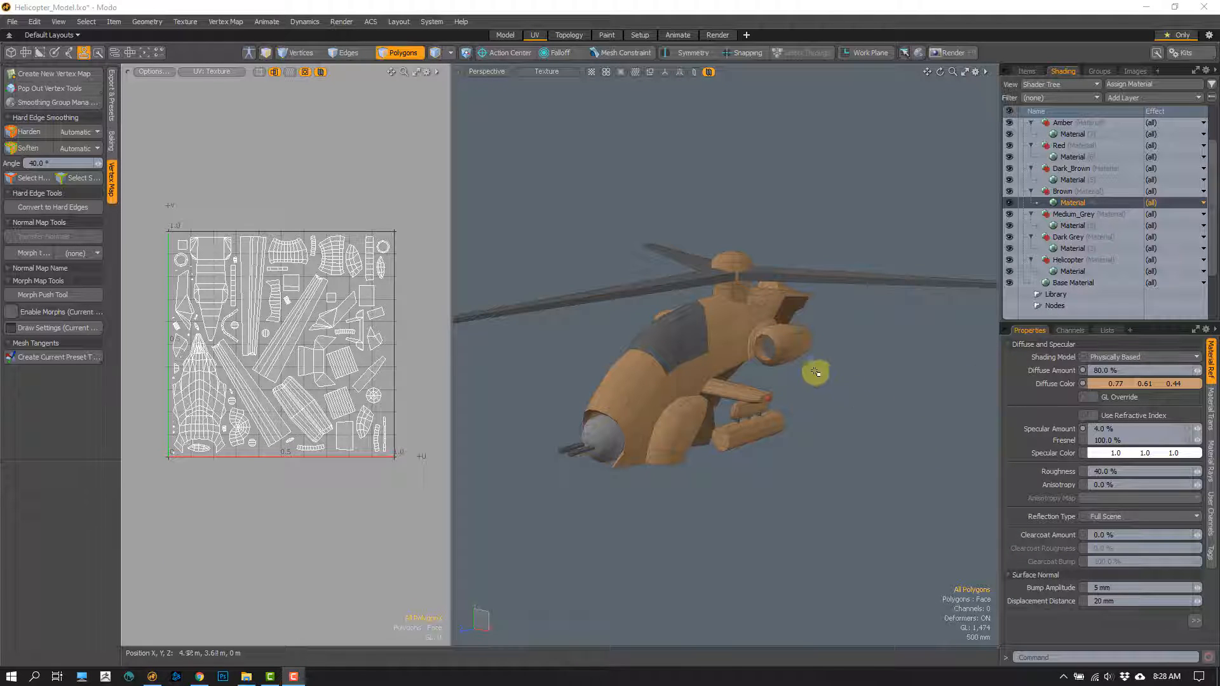
alt+drag(752, 442, 750, 413)
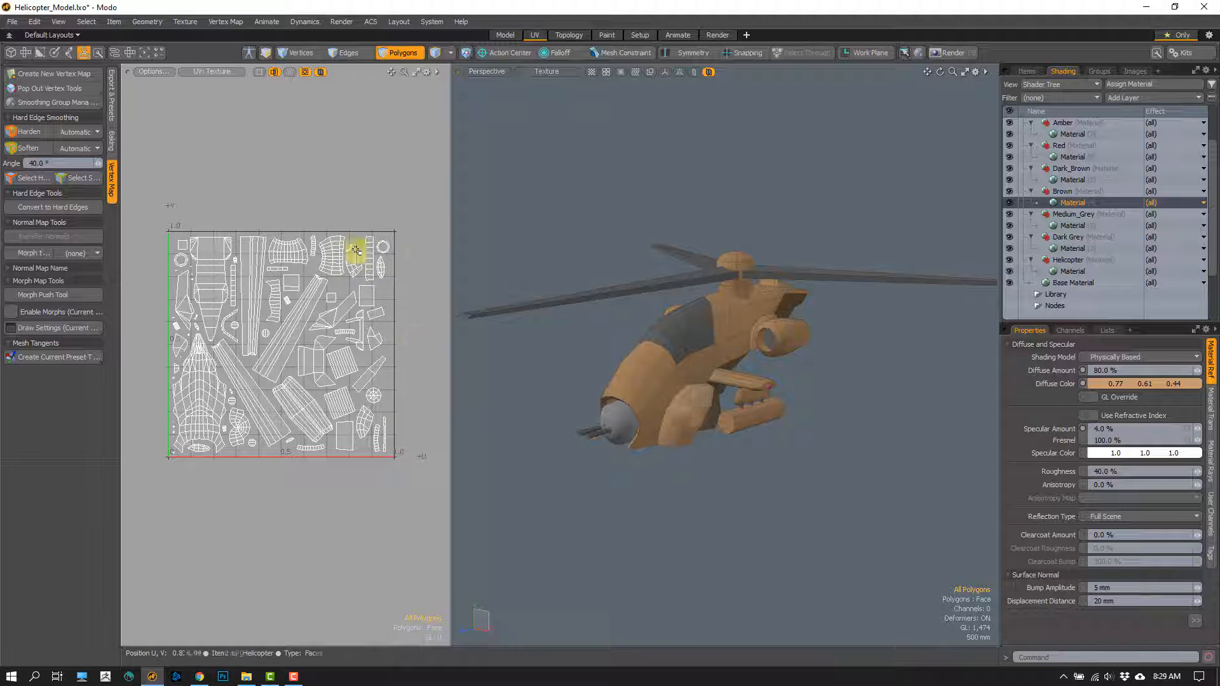
right_drag(417, 517, 420, 497)
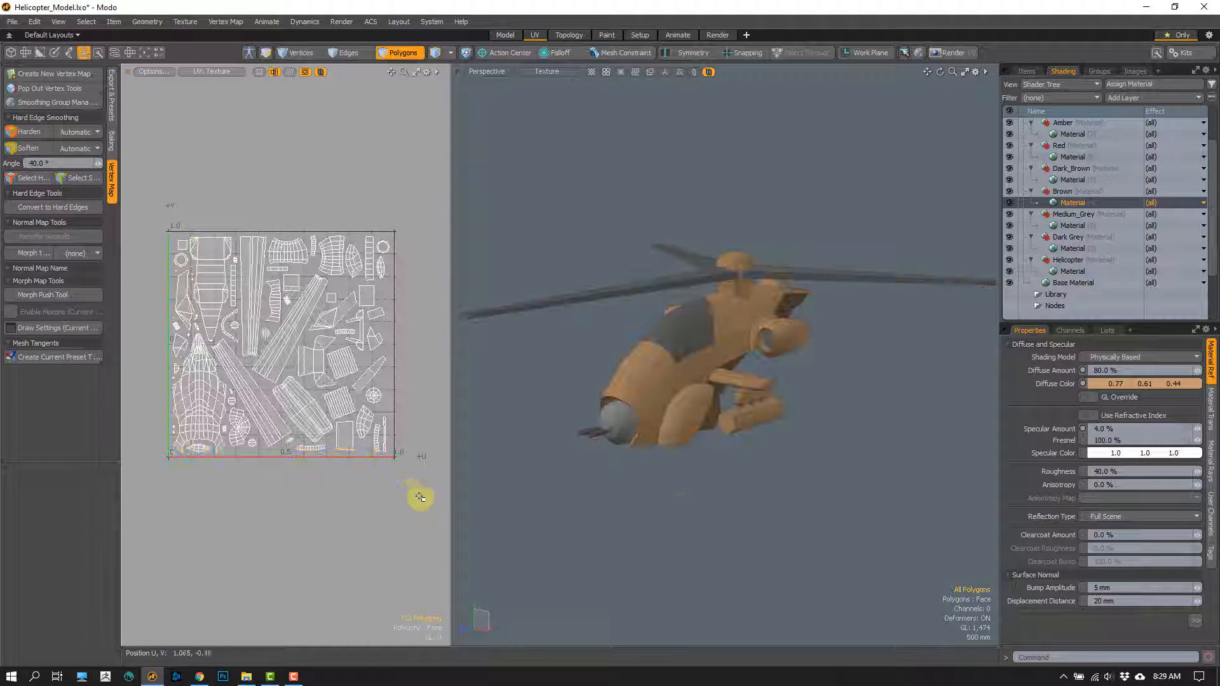
alt+drag(692, 539, 683, 476)
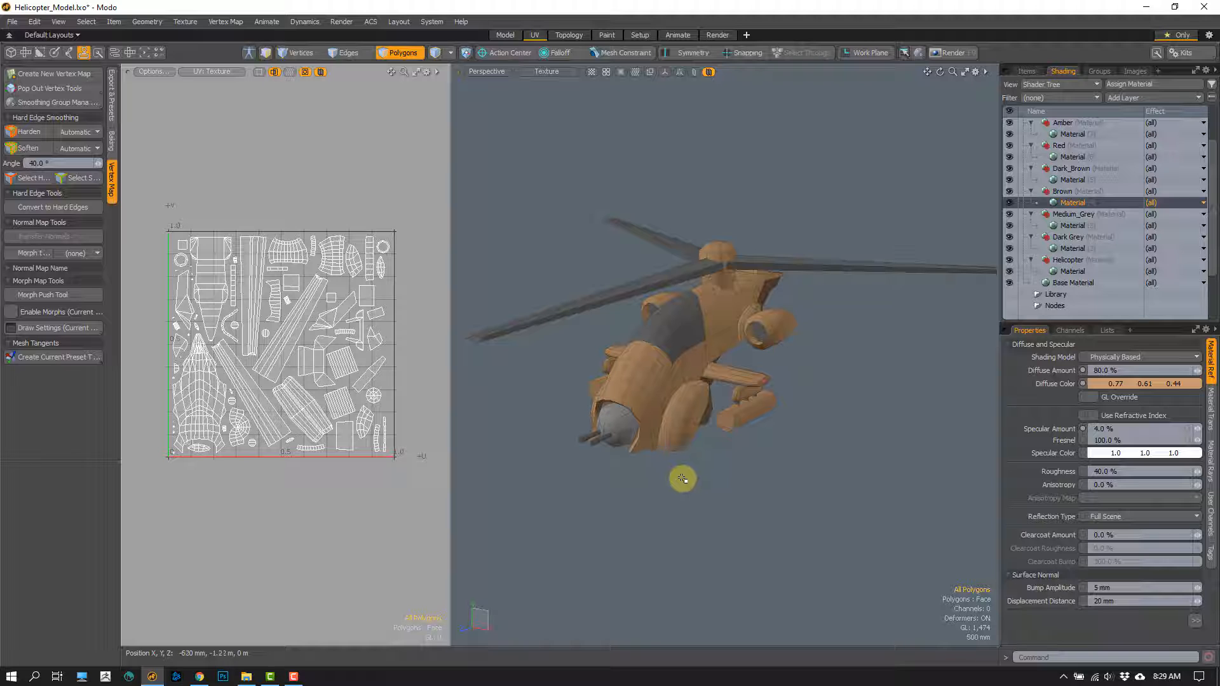
click(1072, 272)
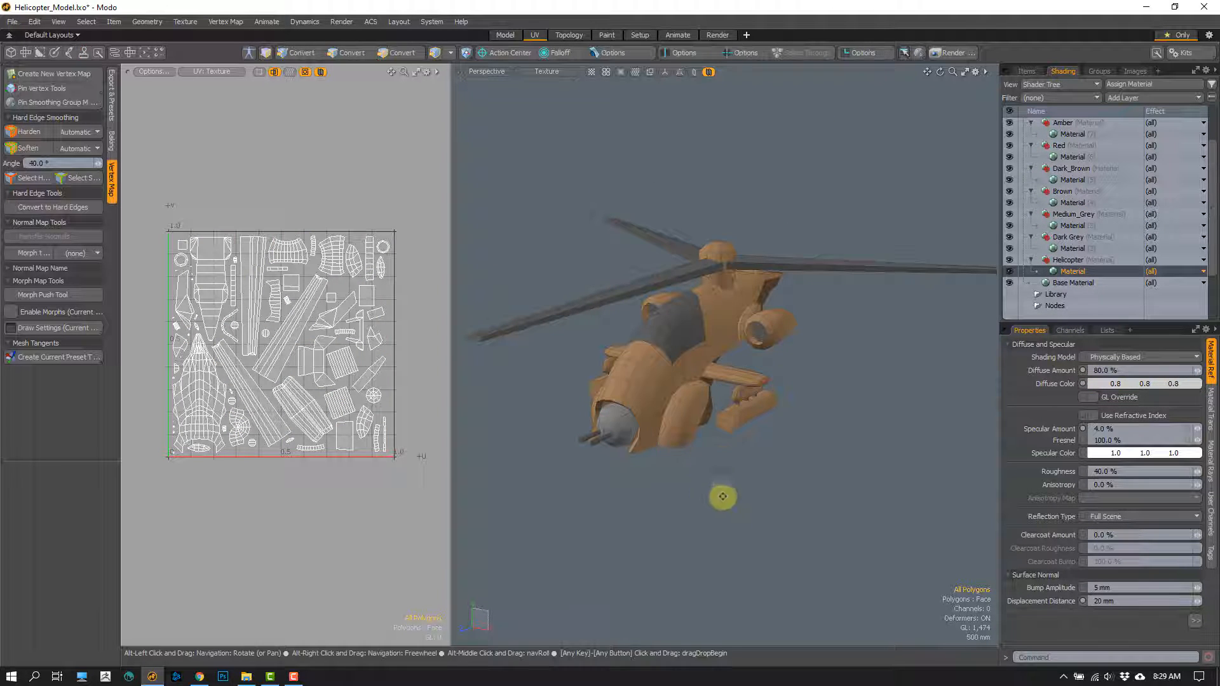
alt+drag(722, 496, 672, 510)
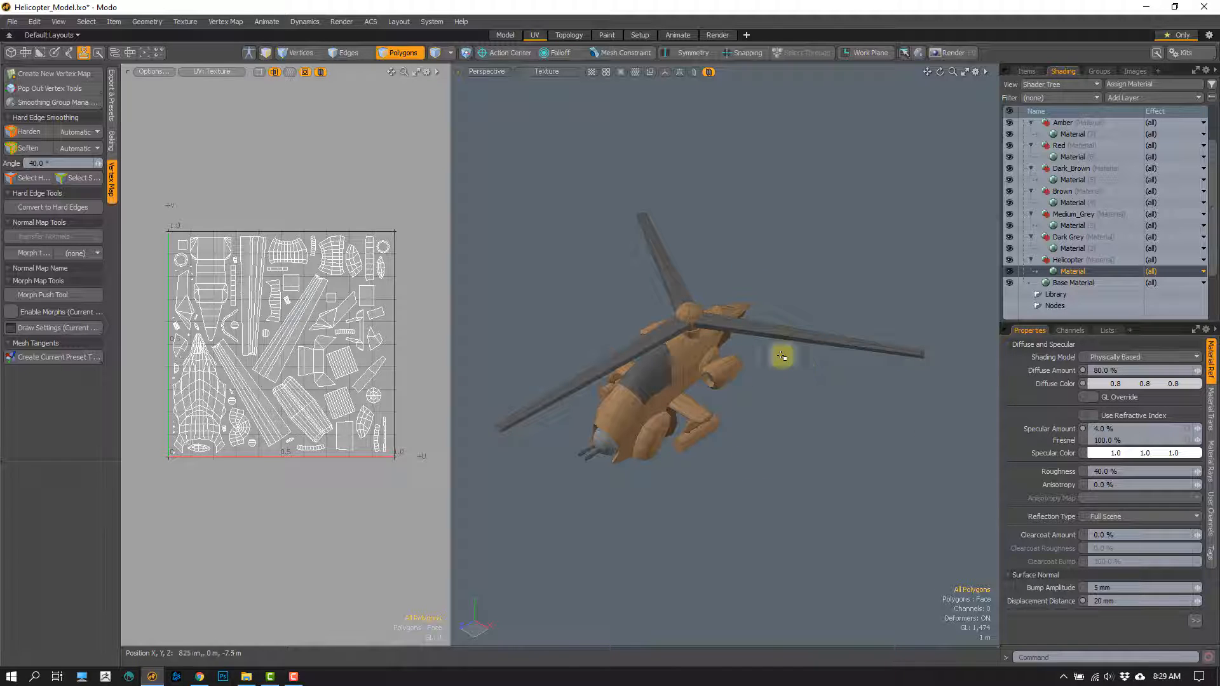
right_drag(808, 259, 784, 457)
click(784, 452)
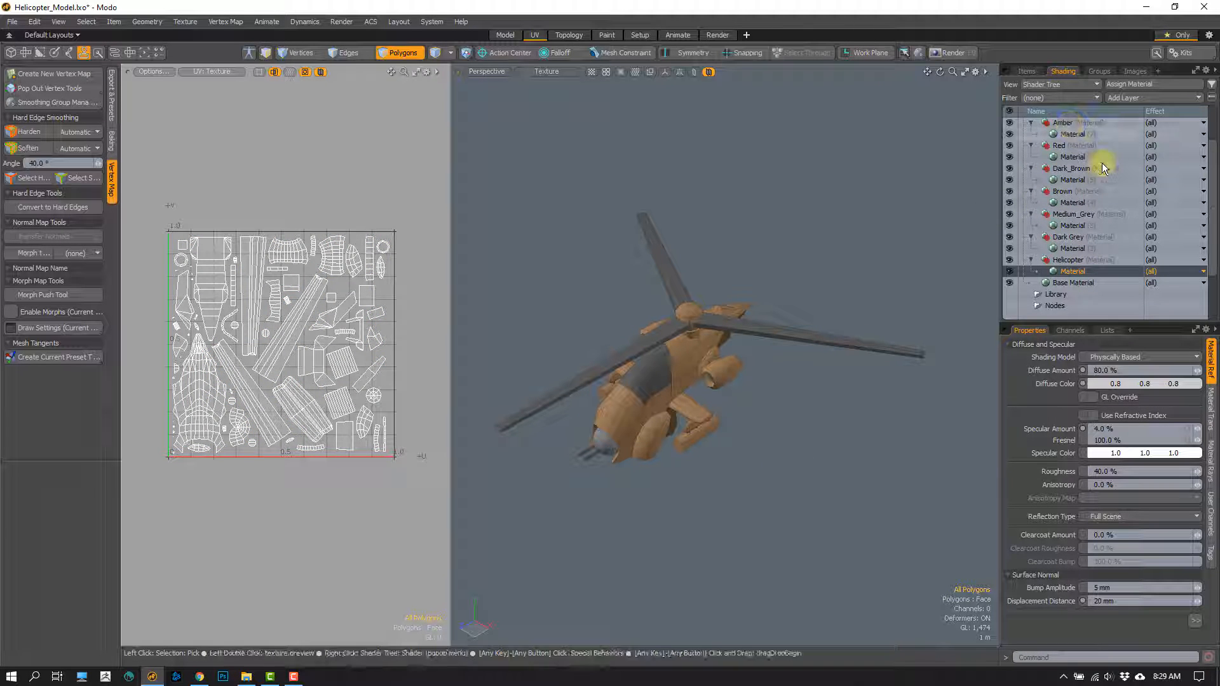
scroll(1102, 163, up, 3)
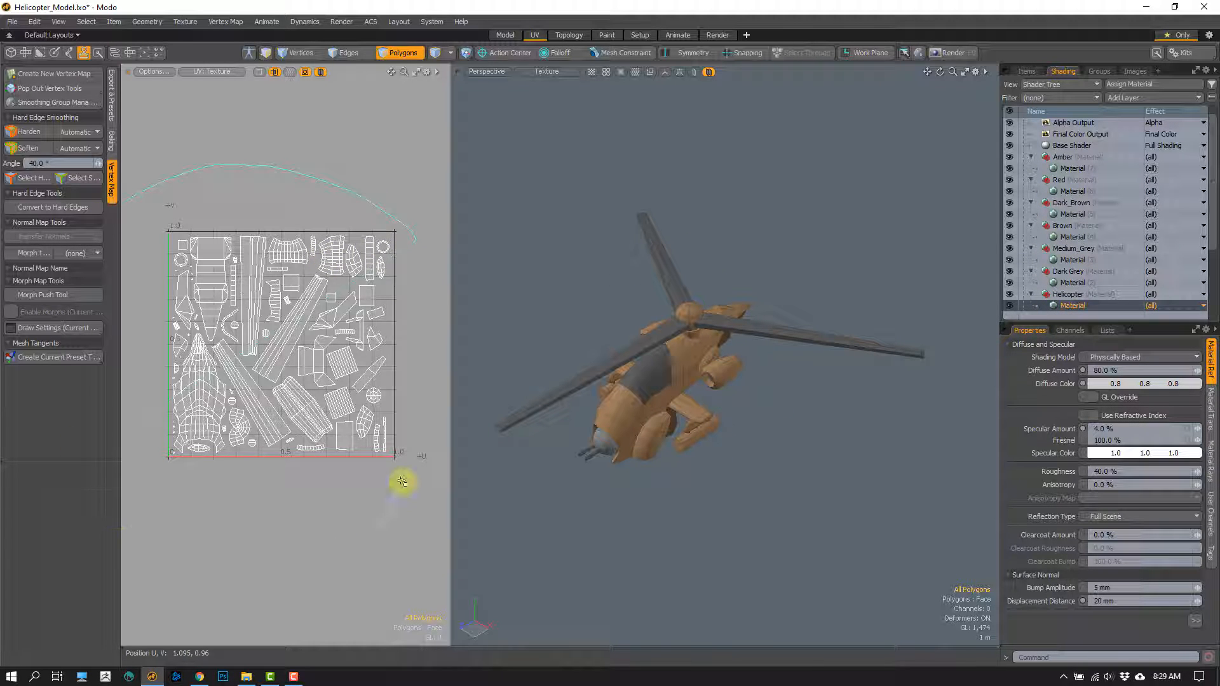
right_drag(402, 481, 403, 479)
click(561, 476)
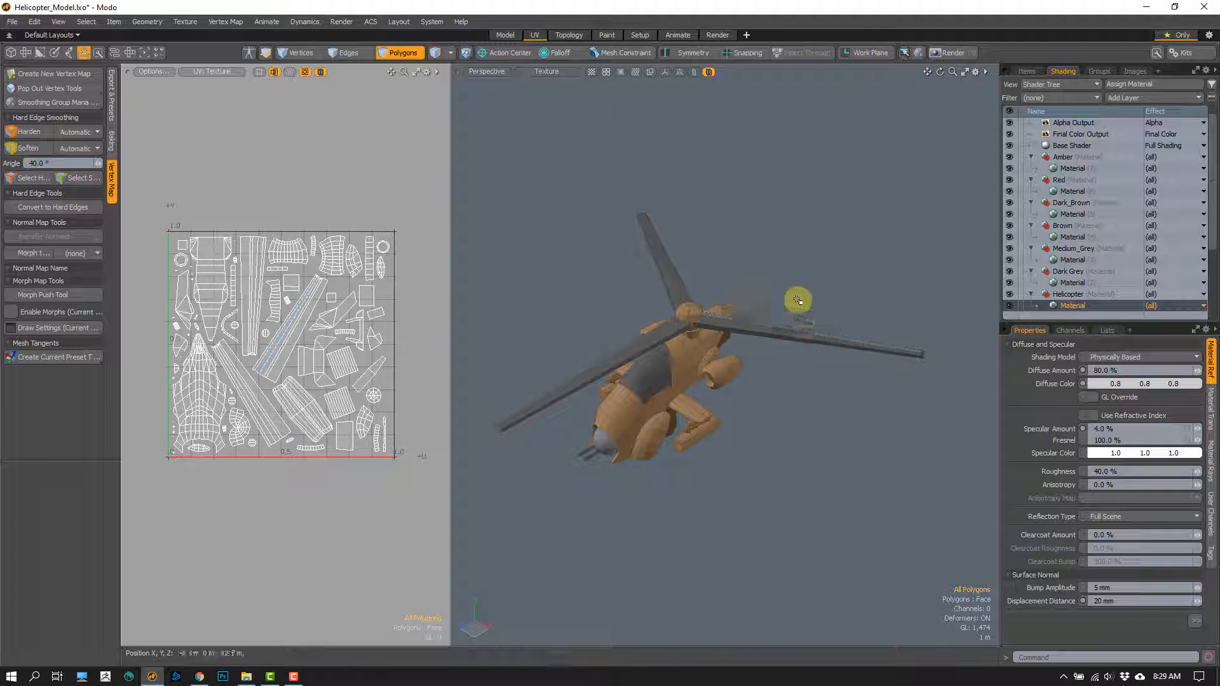
alt+drag(722, 507, 741, 507)
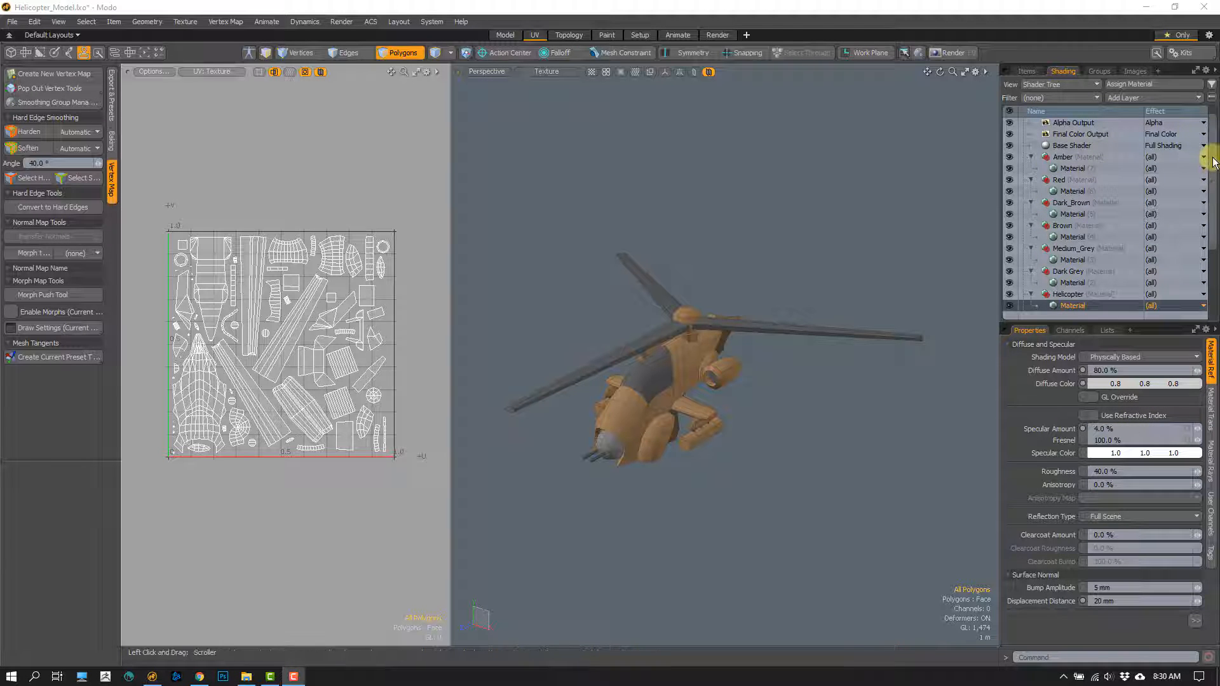
Step: Check the Alpha Output and Base Shader settings, and duplicate the Final Color Output in the shader tree
scroll(1196, 168, up, 1)
click(1075, 136)
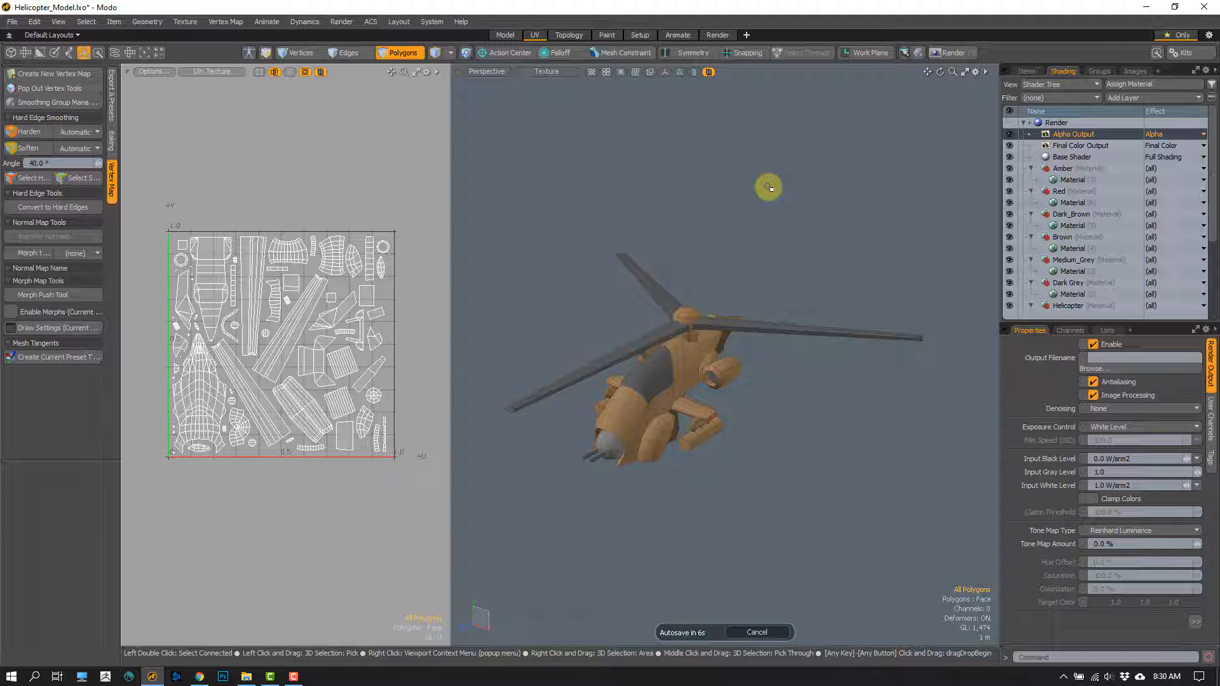
click(1077, 147)
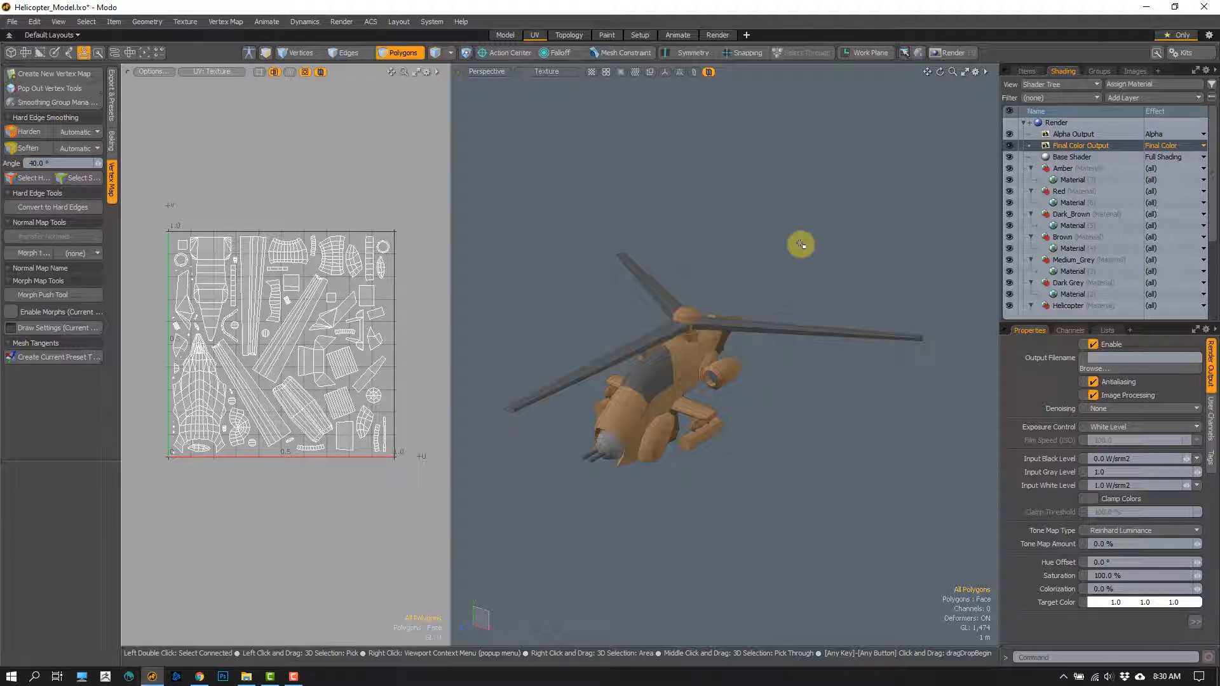
click(1065, 159)
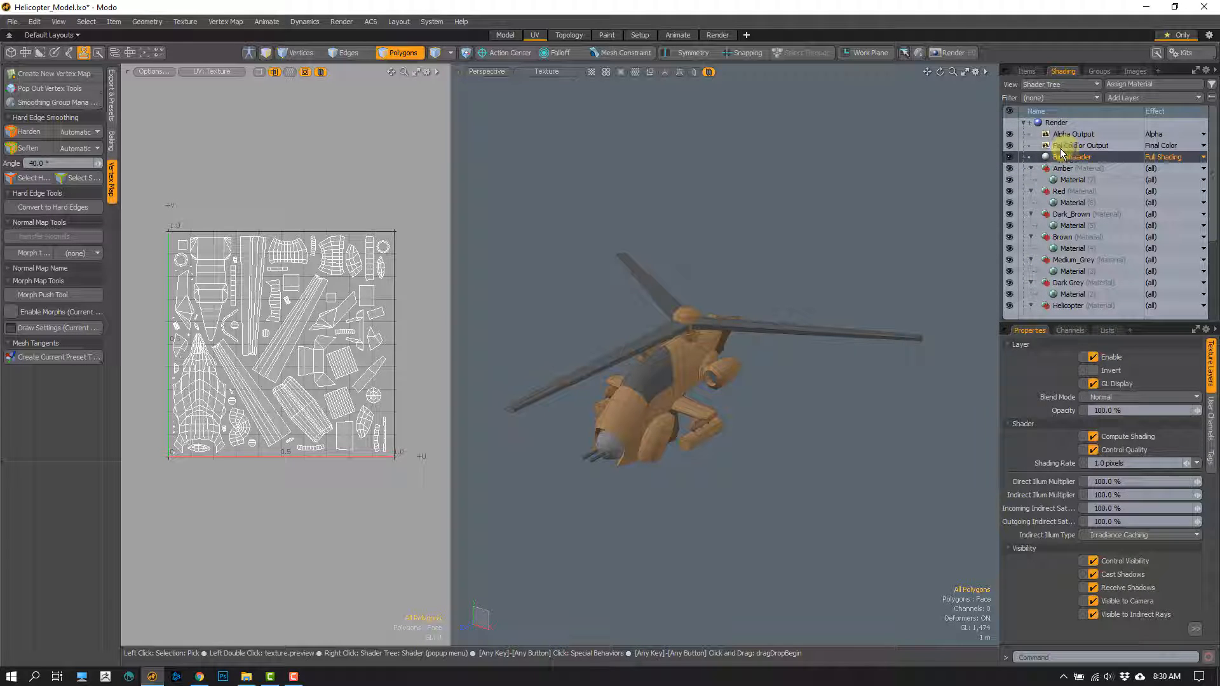
click(1080, 146)
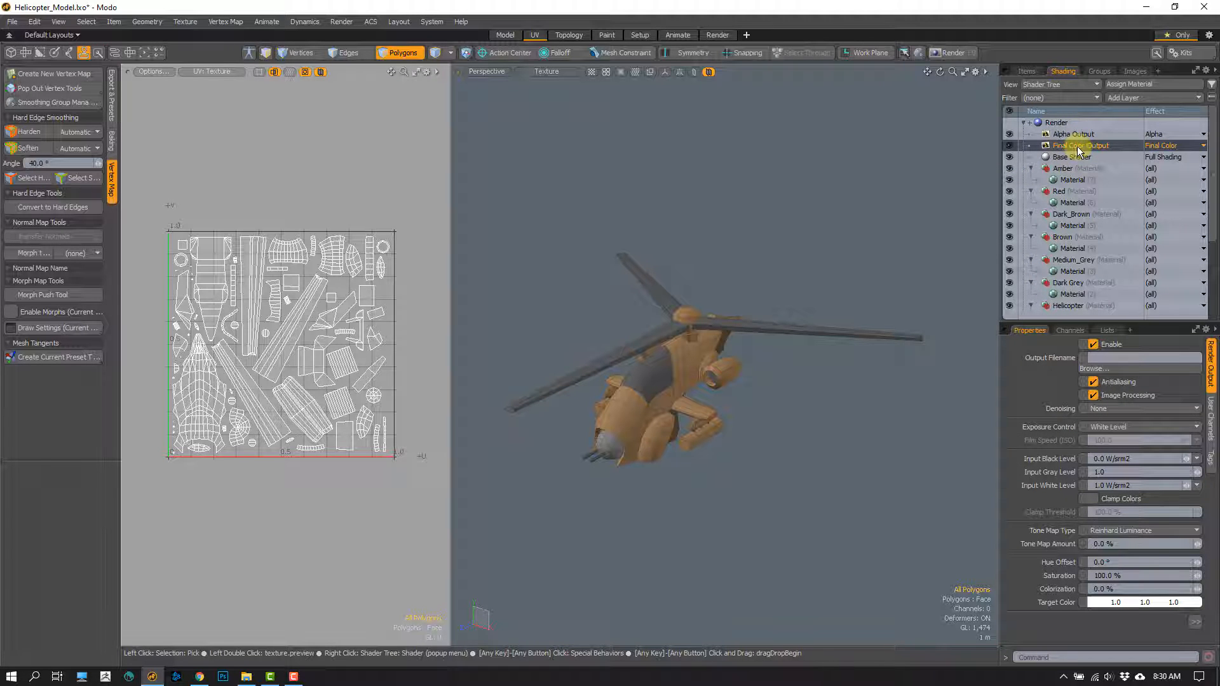
right_click(1077, 151)
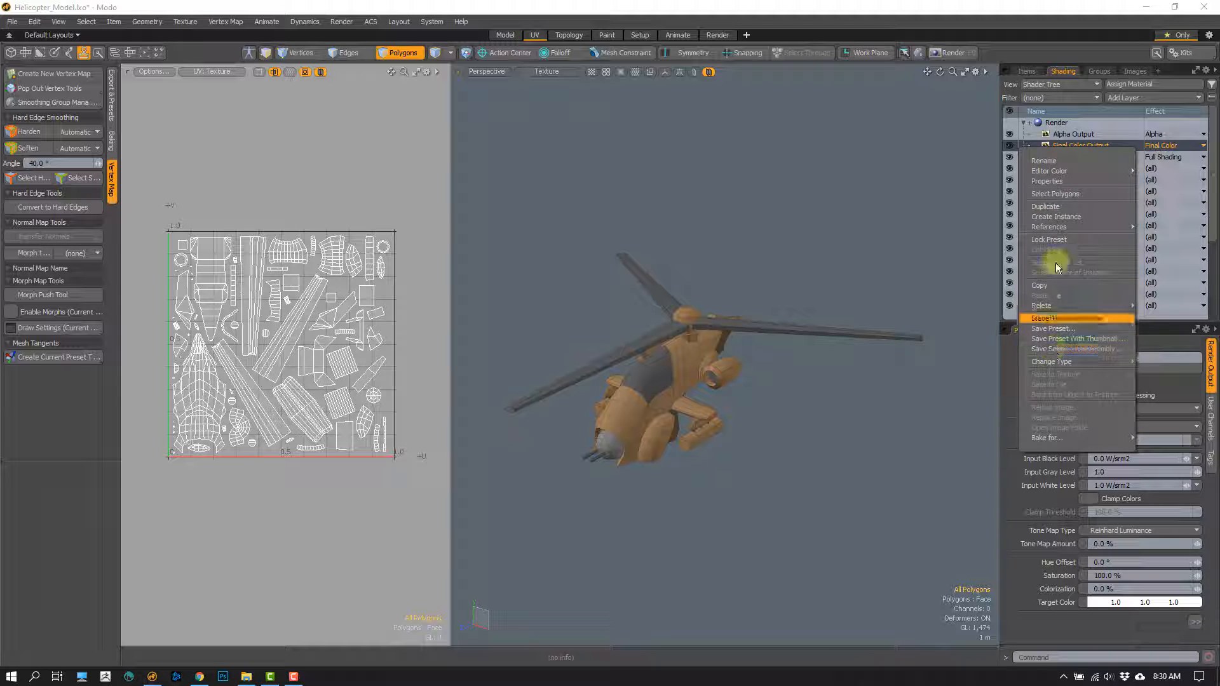
click(1044, 207)
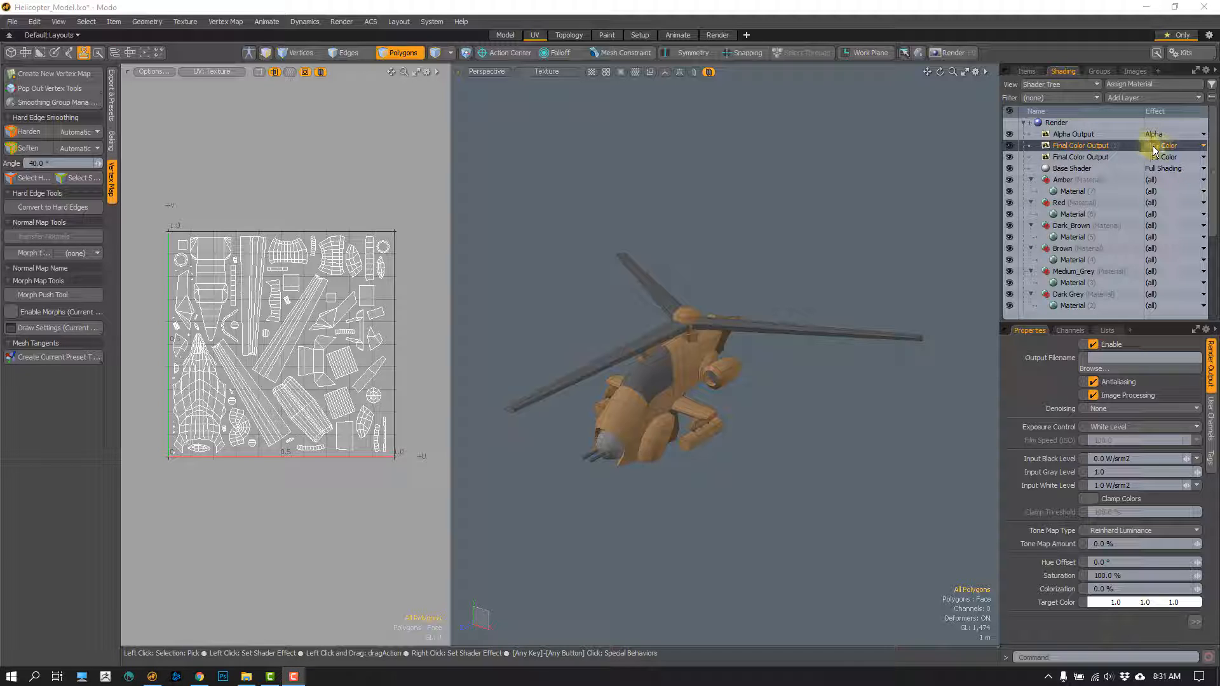
Step: Set the duplicated output's effect to Diffuse Coefficient and disable the original Final Color Output
click(1203, 147)
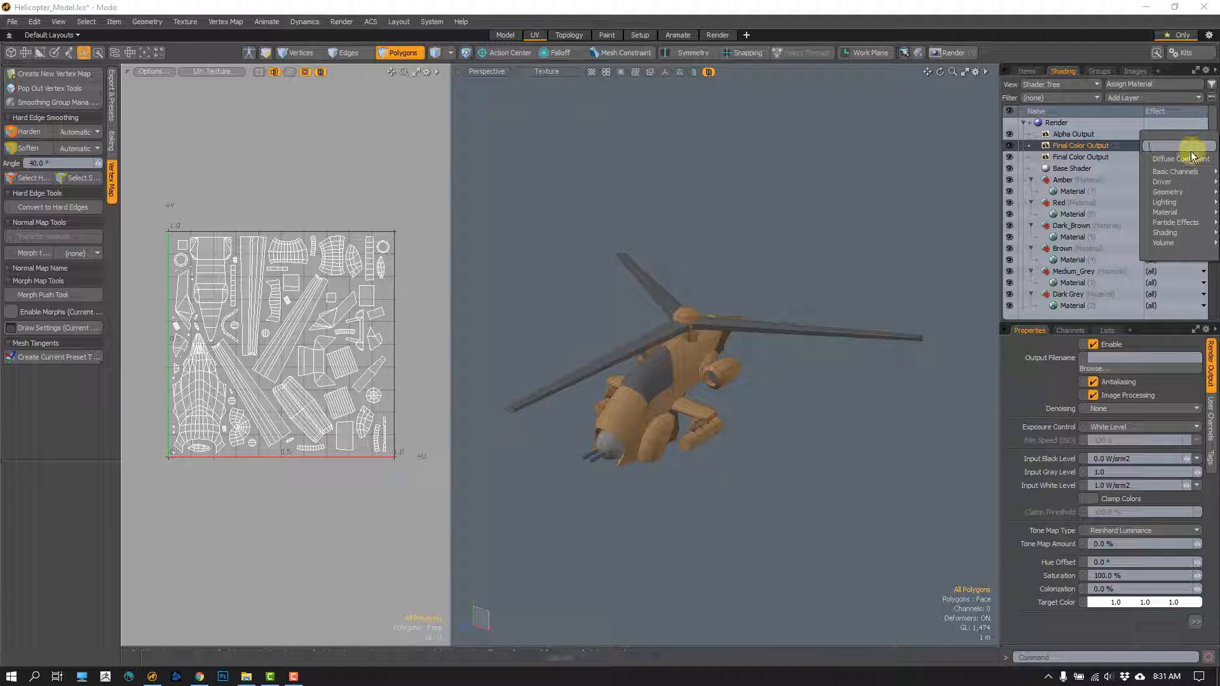
mouse_move(1192, 197)
mouse_move(1182, 217)
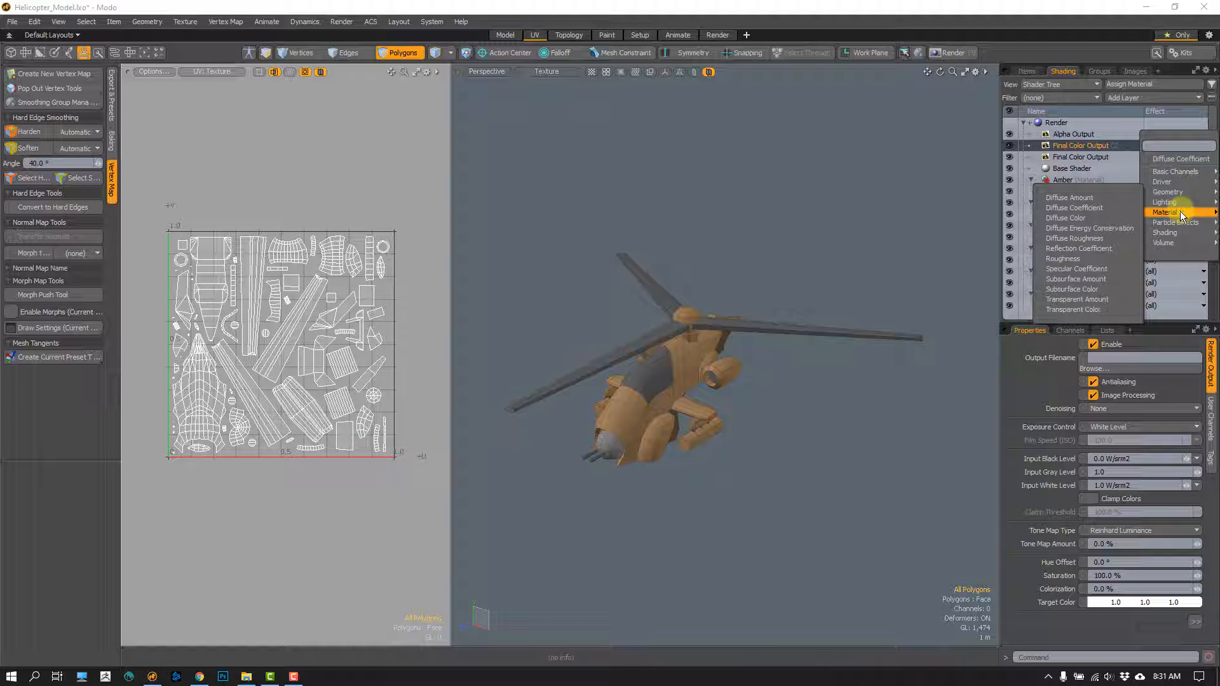
click(1065, 207)
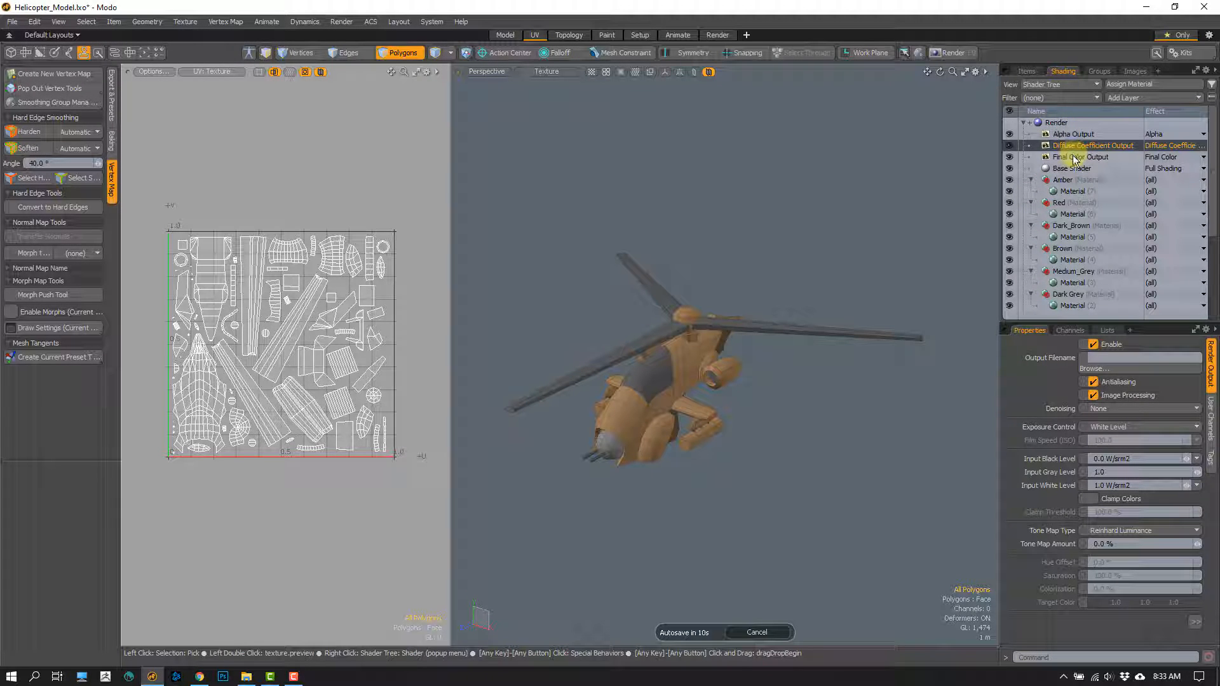
click(1074, 160)
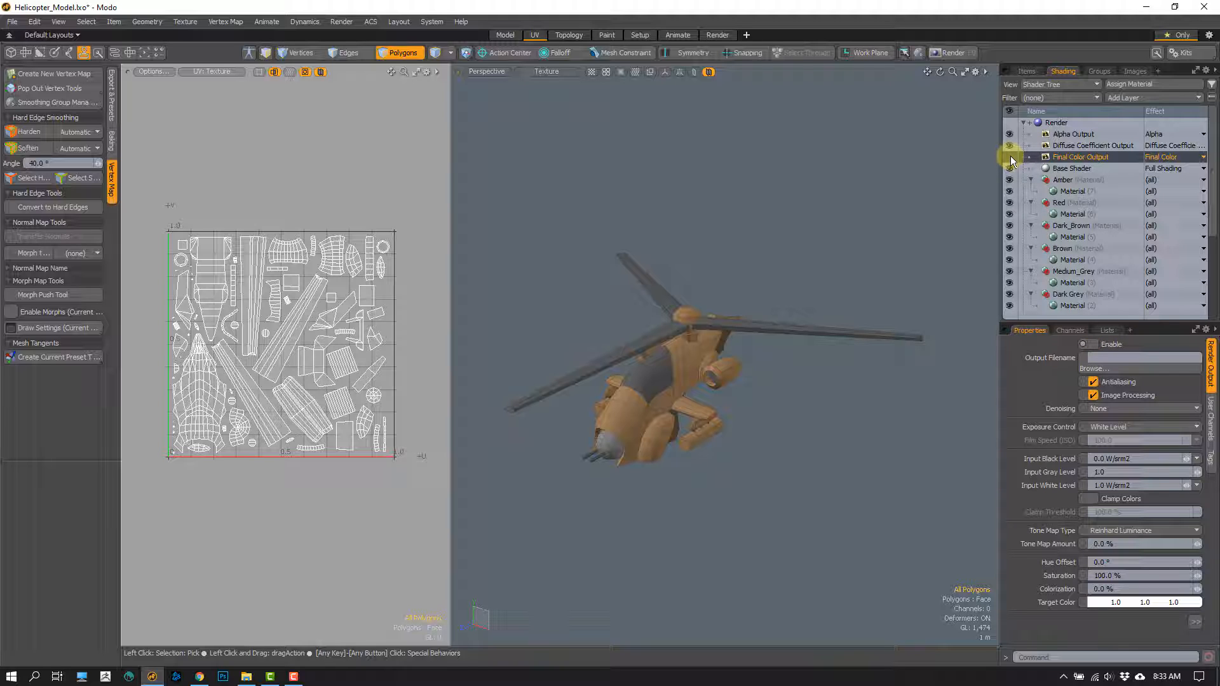
drag(1013, 157, 1008, 141)
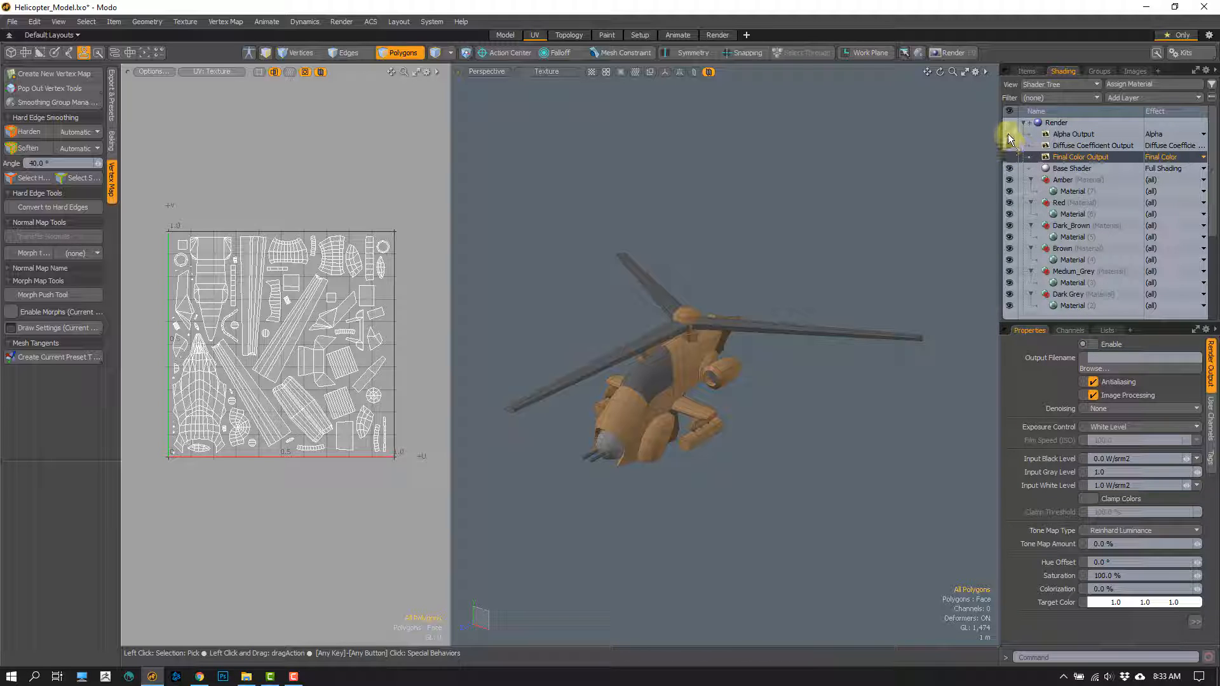
click(1011, 145)
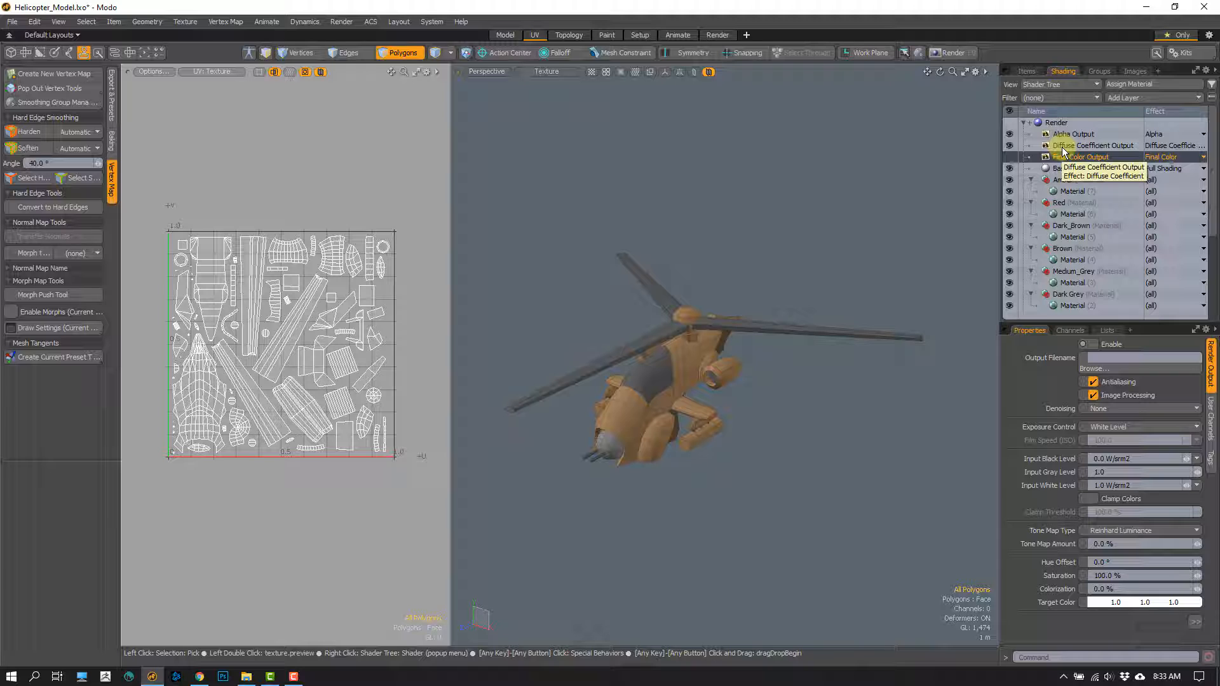
click(1010, 158)
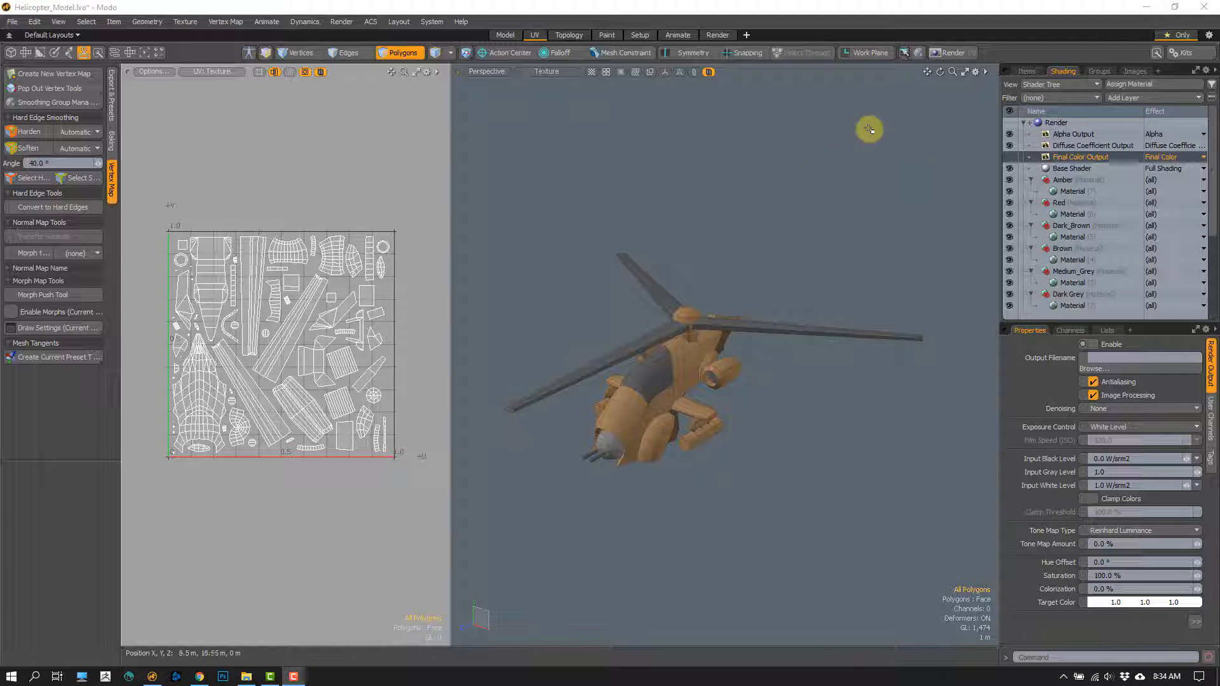
Step: Select the LP_Helicopter mesh and show its UV maps with the Texture map selected
click(1026, 71)
click(1103, 121)
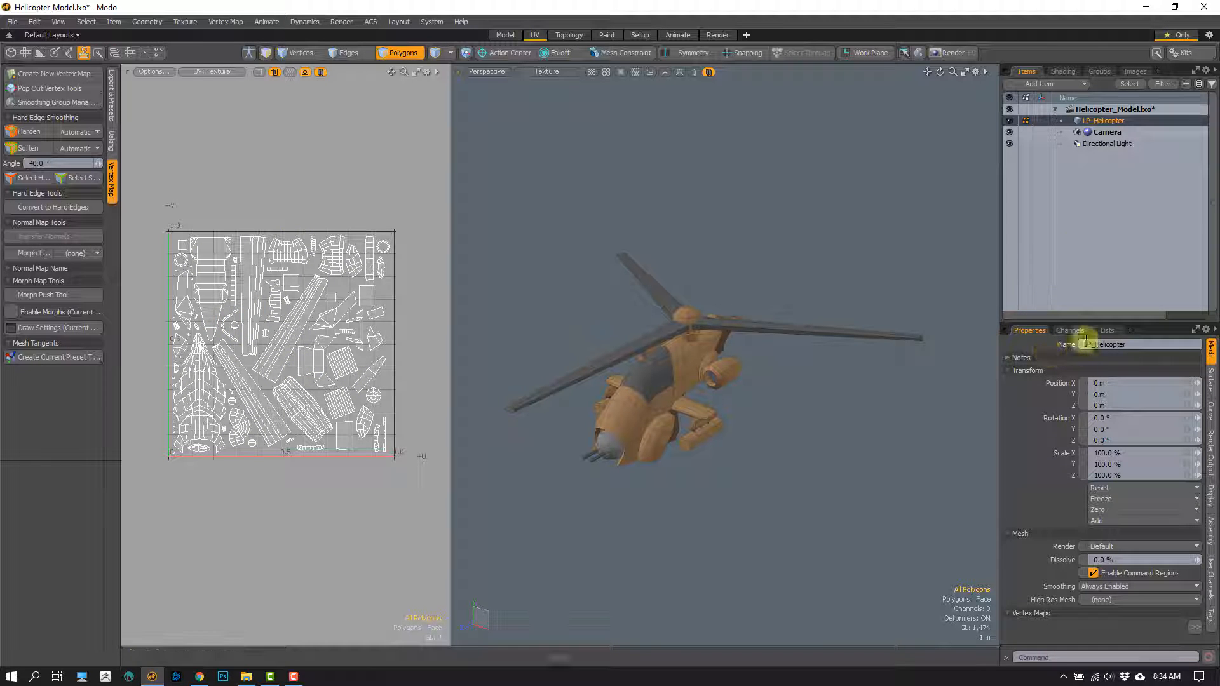
click(1106, 331)
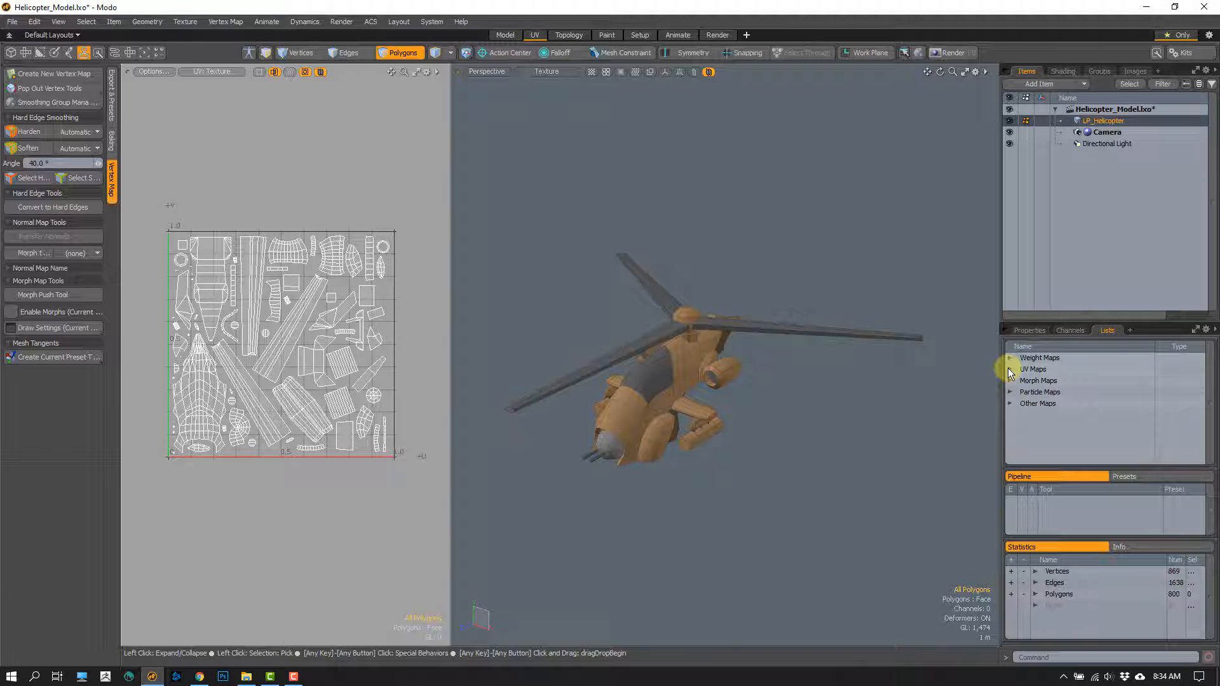
click(1010, 370)
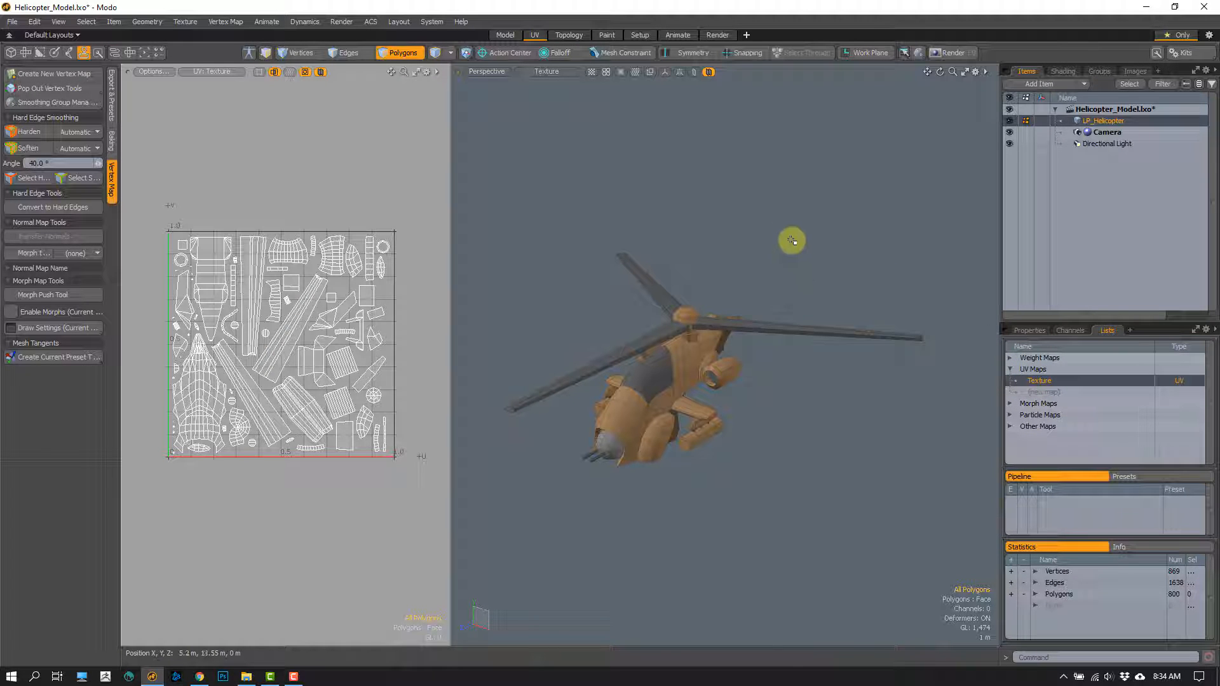
Step: Bake the helicopter to the render outputs and reposition the resulting render for comparison with the model
click(1063, 72)
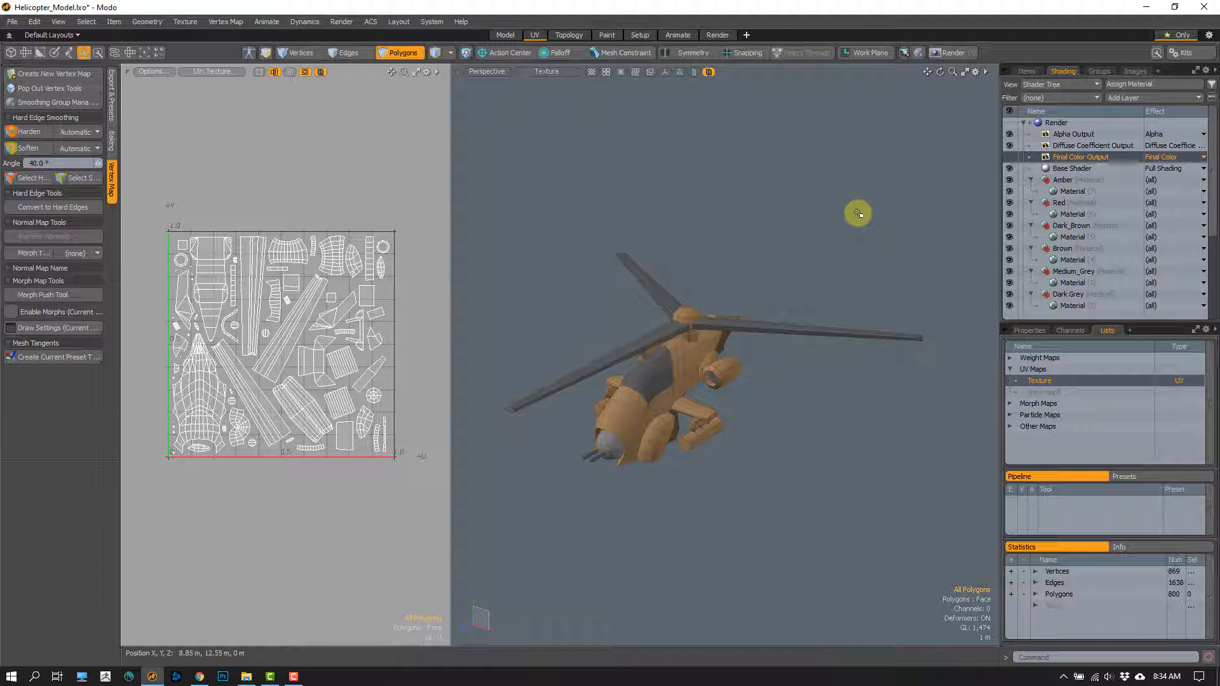
click(340, 23)
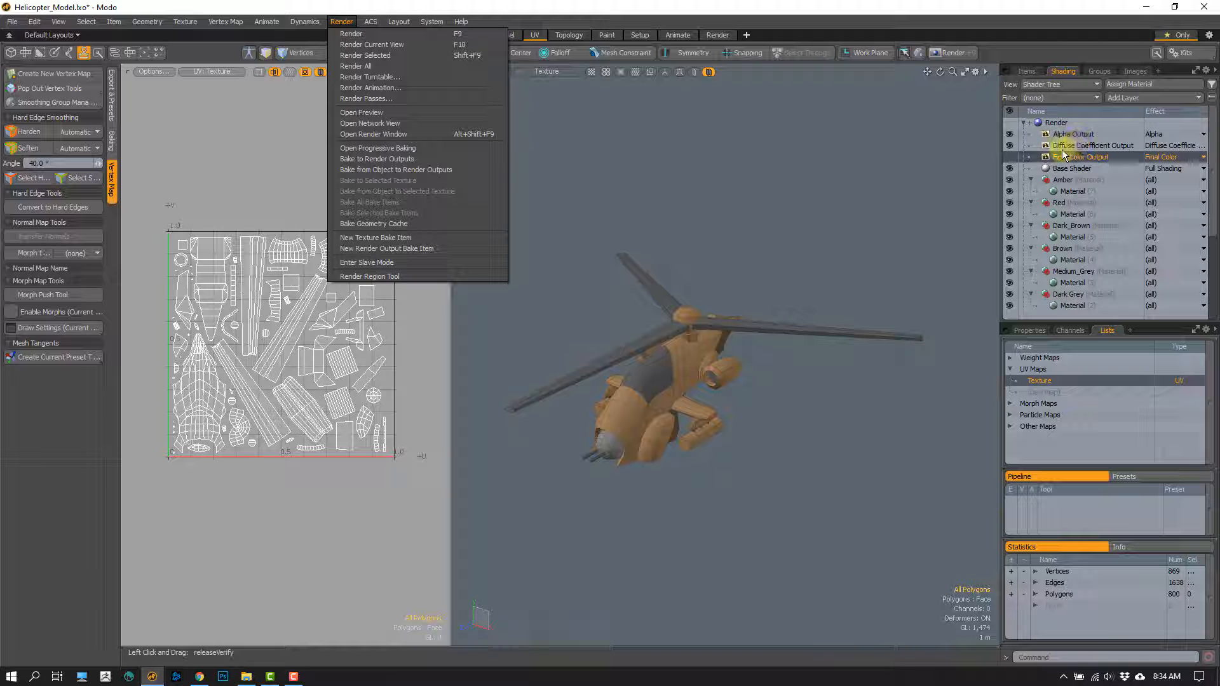
click(368, 164)
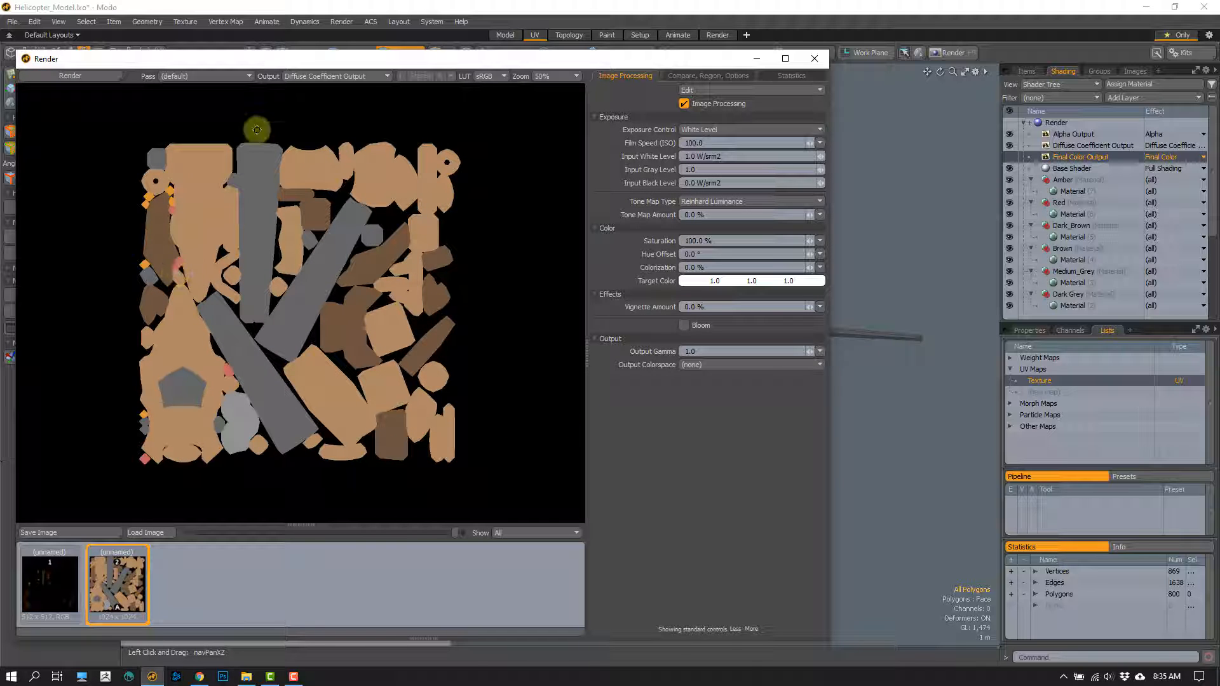
drag(276, 60, 513, 61)
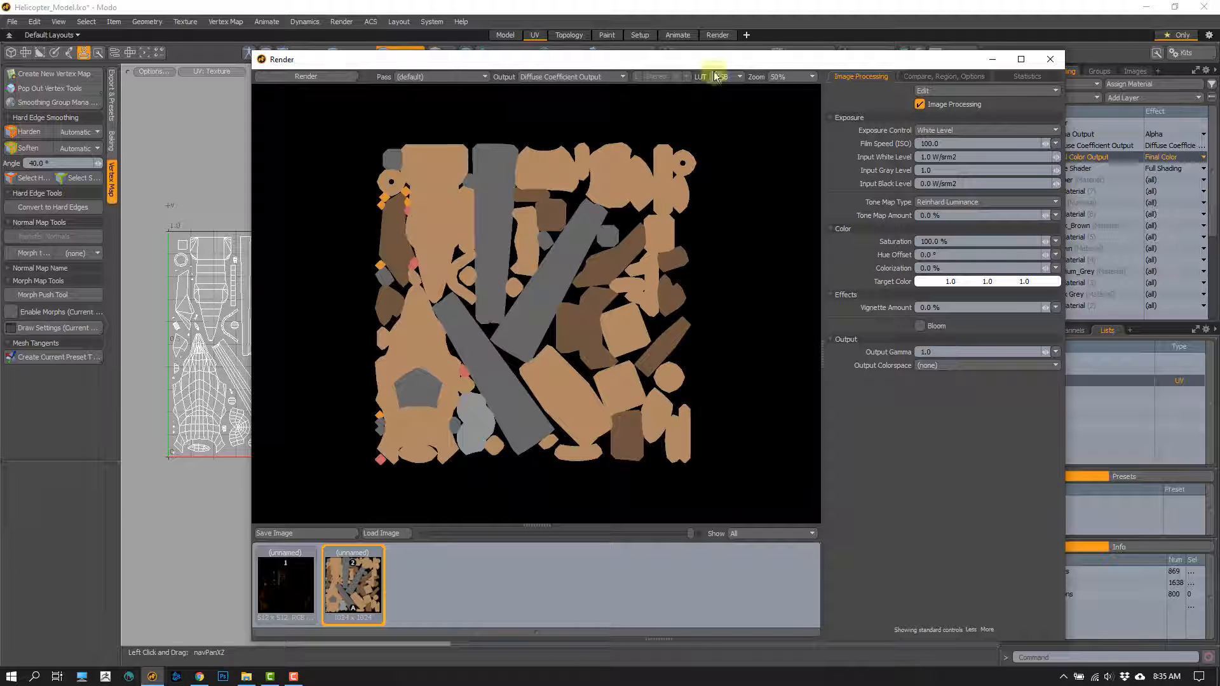
drag(574, 61, 808, 518)
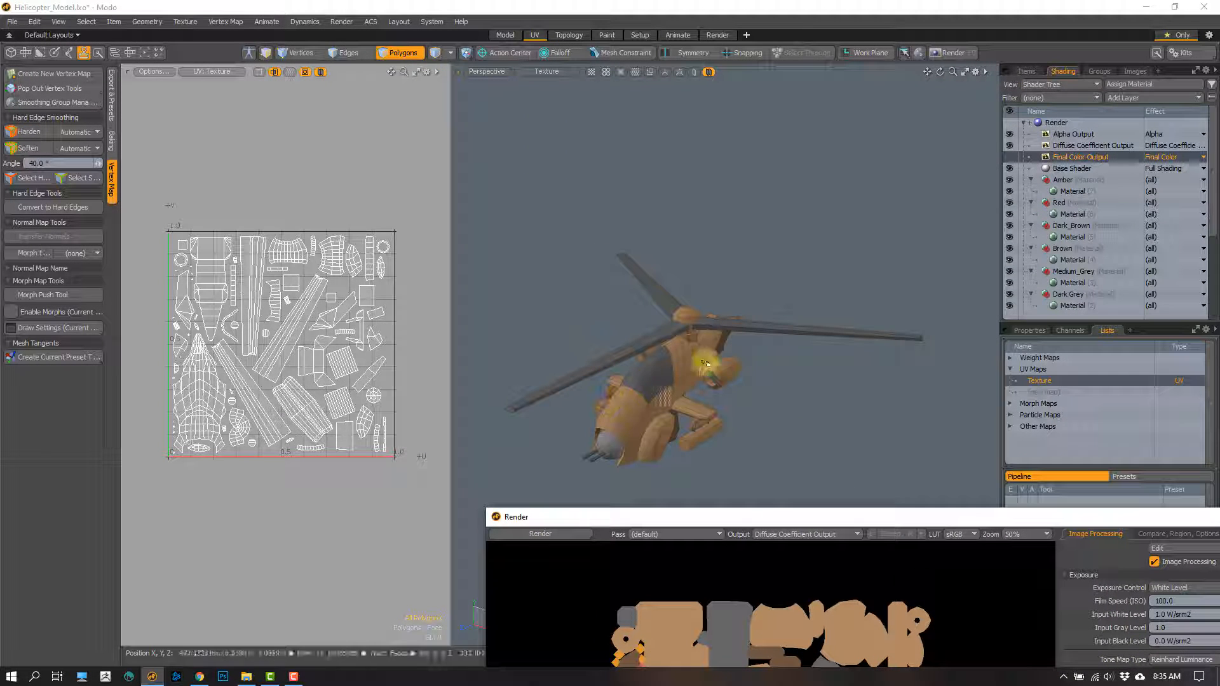
drag(735, 514, 496, 197)
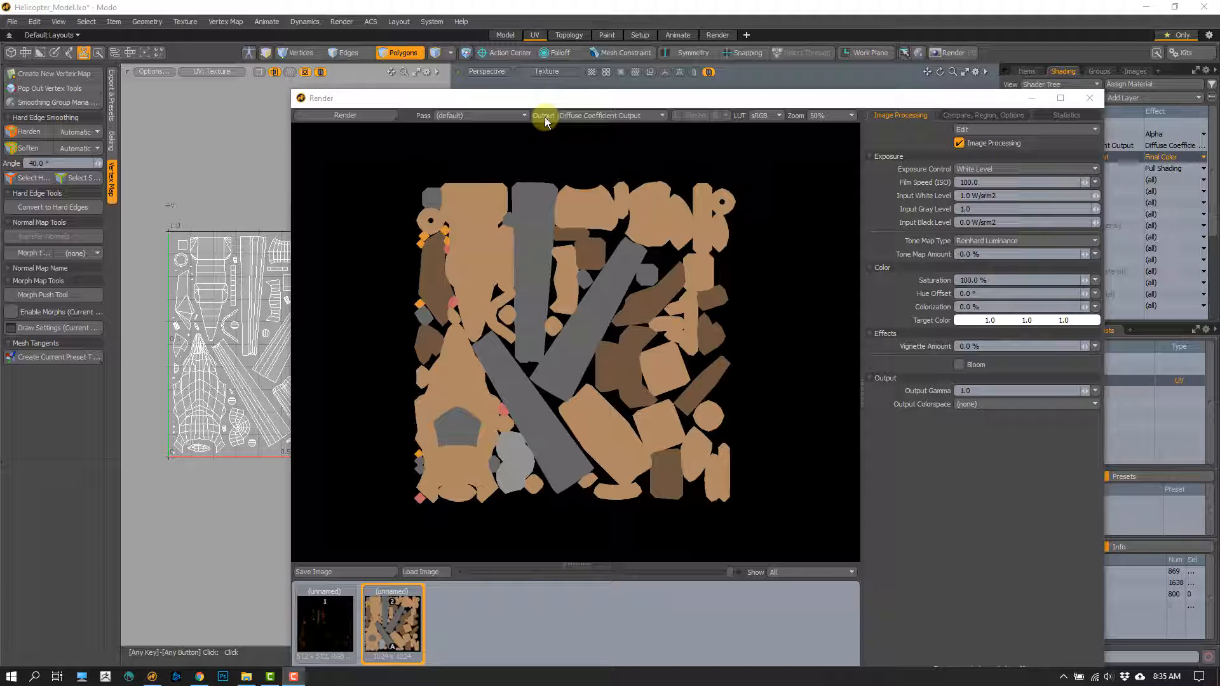
Step: View the baked Alpha Output, and switch the render display back to the Diffuse Coefficient Output
click(612, 117)
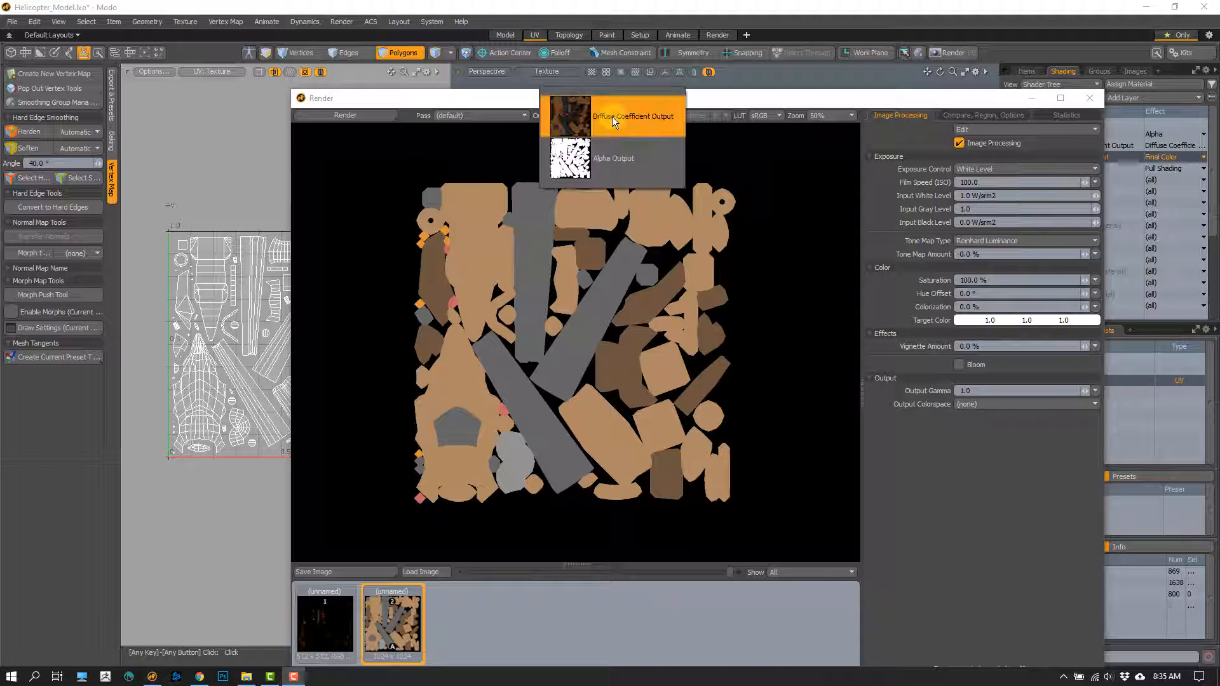
click(608, 163)
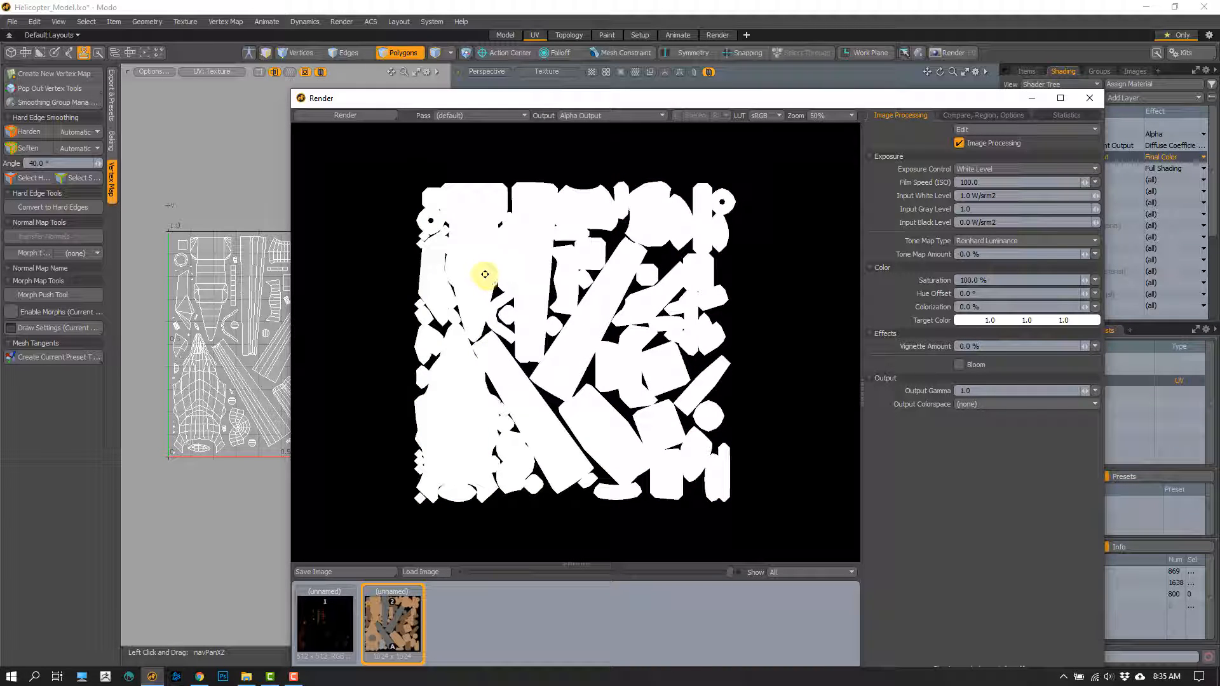
click(581, 114)
click(588, 77)
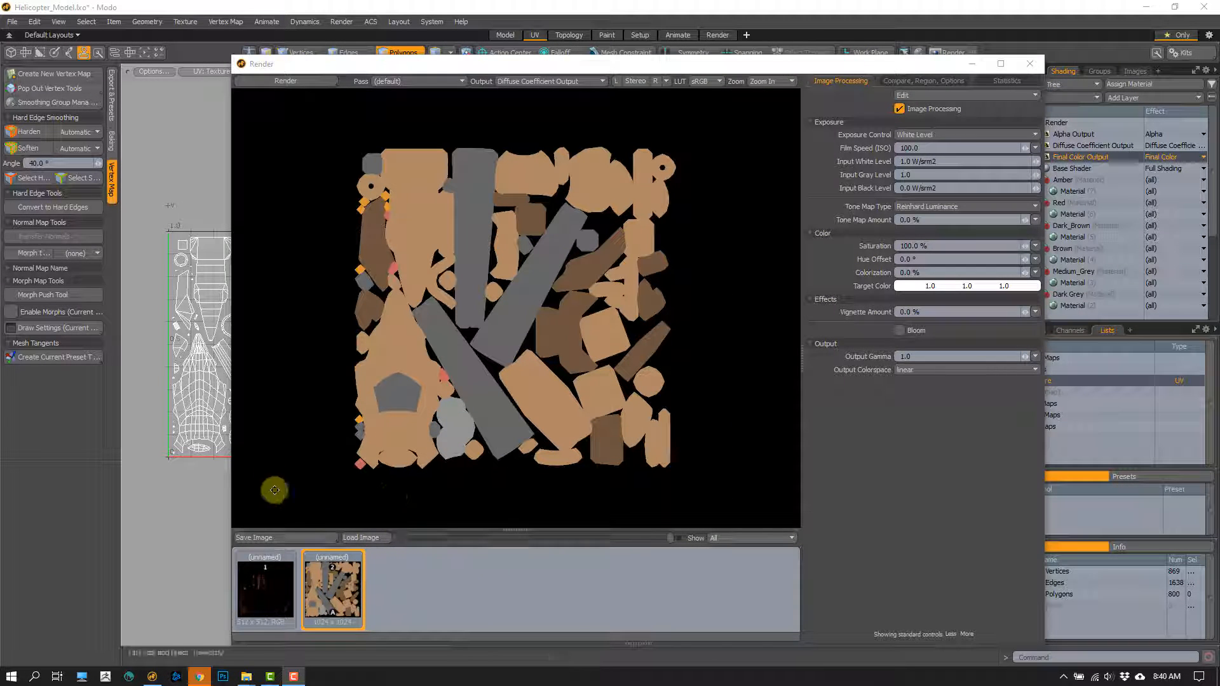
Step: Save the baked diffuse image to the Desktop as Helicopter_BaseColor.png, replacing the existing file
click(272, 538)
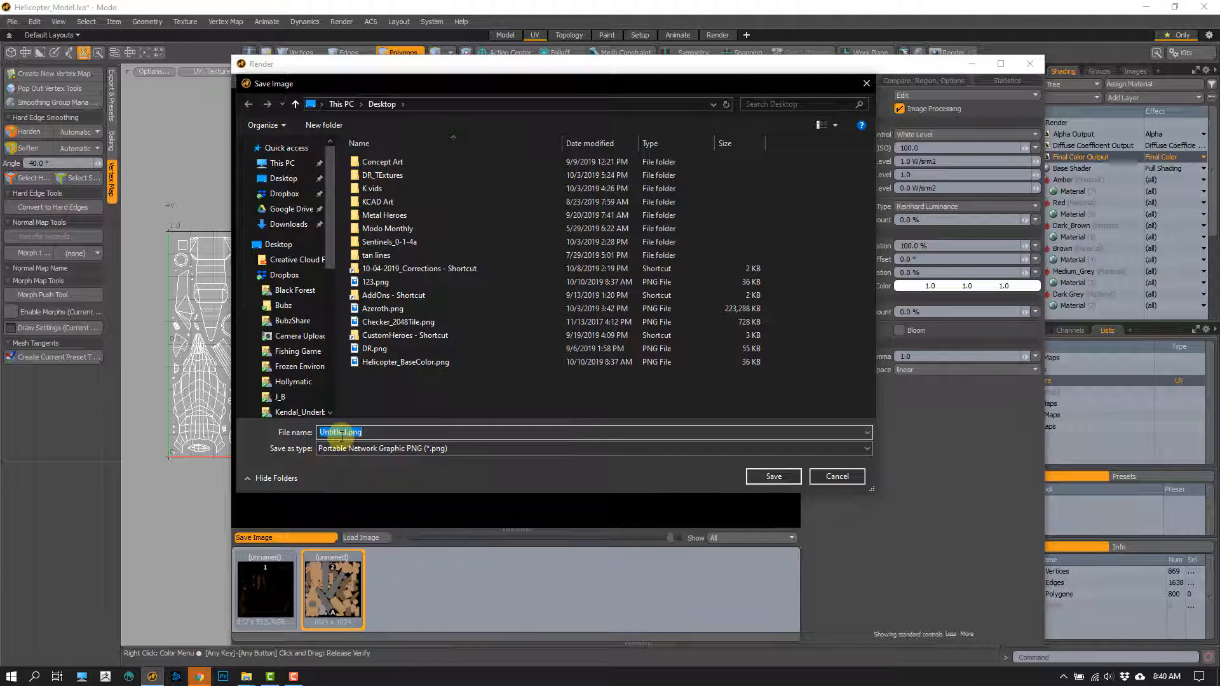
text(Helicopter_B)
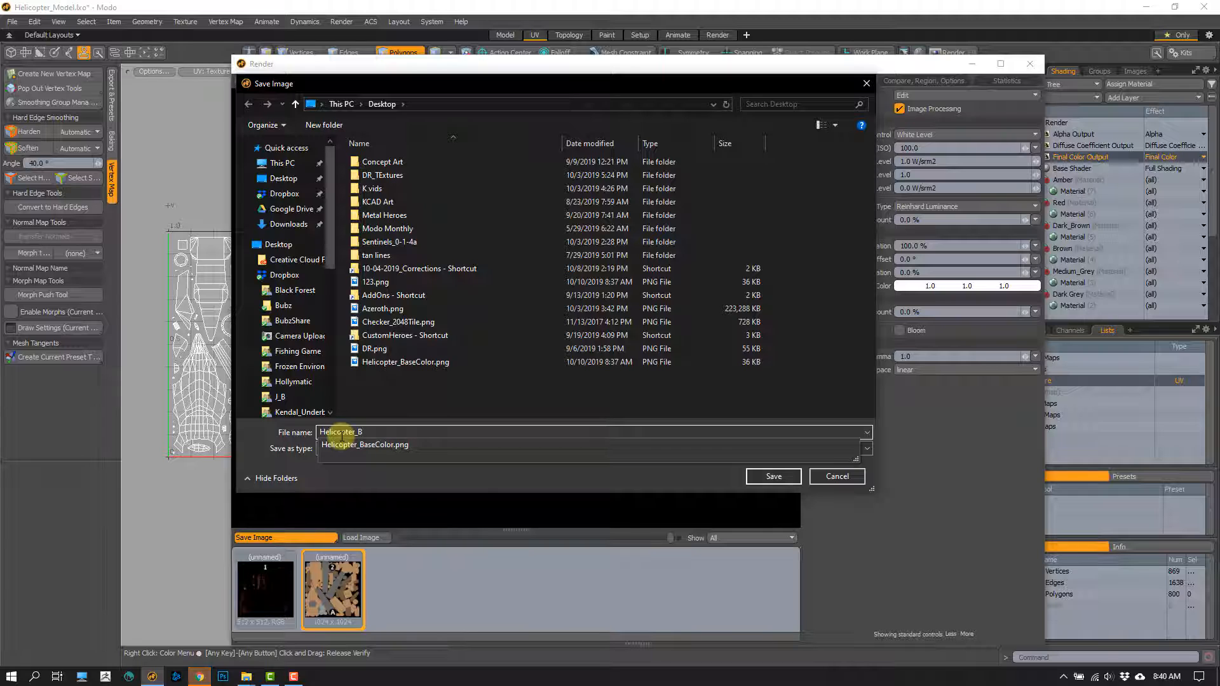
key(Down)
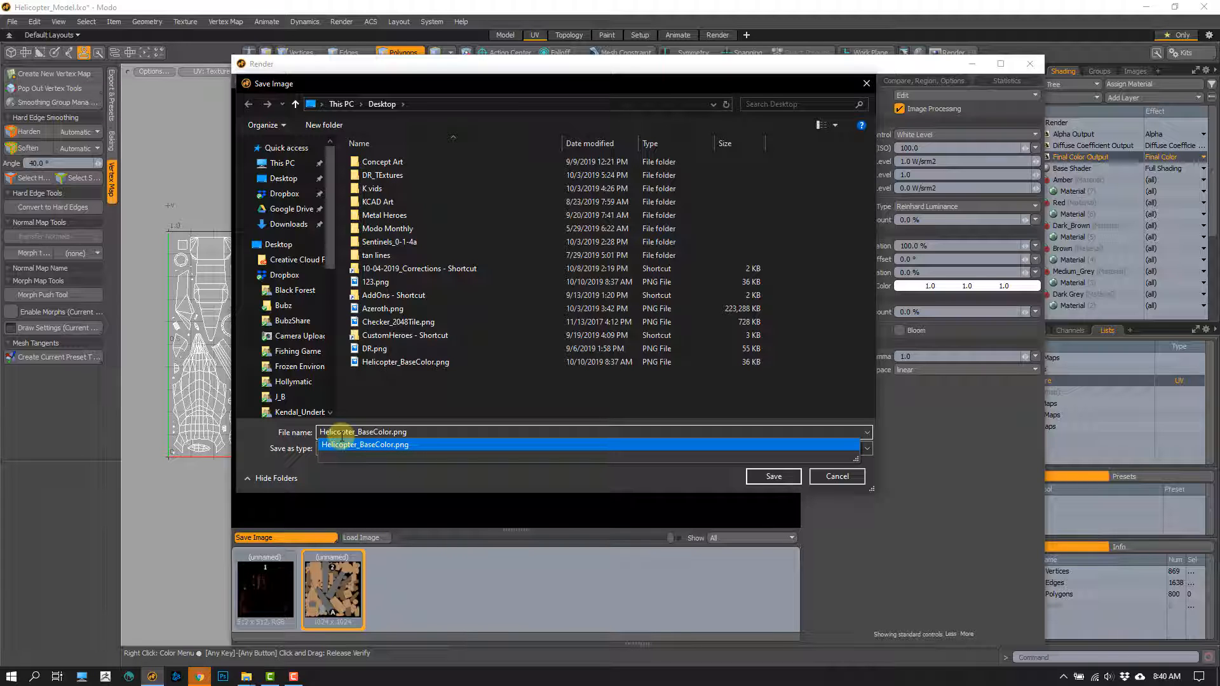
key(Return)
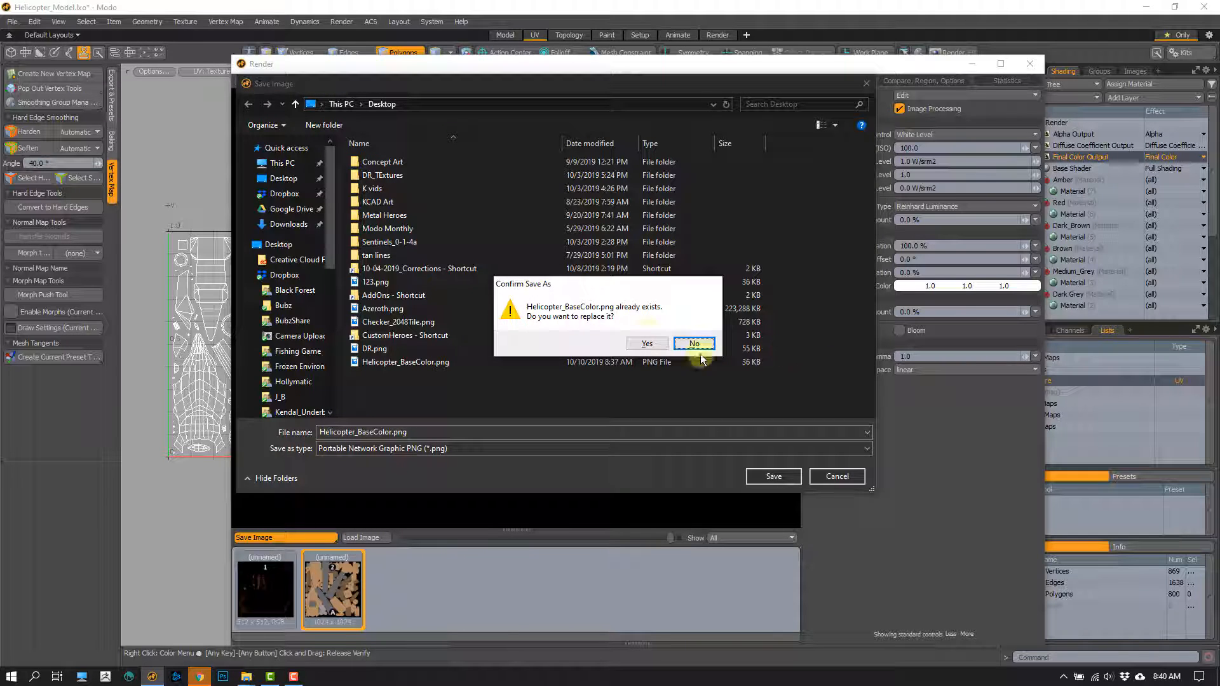
click(646, 343)
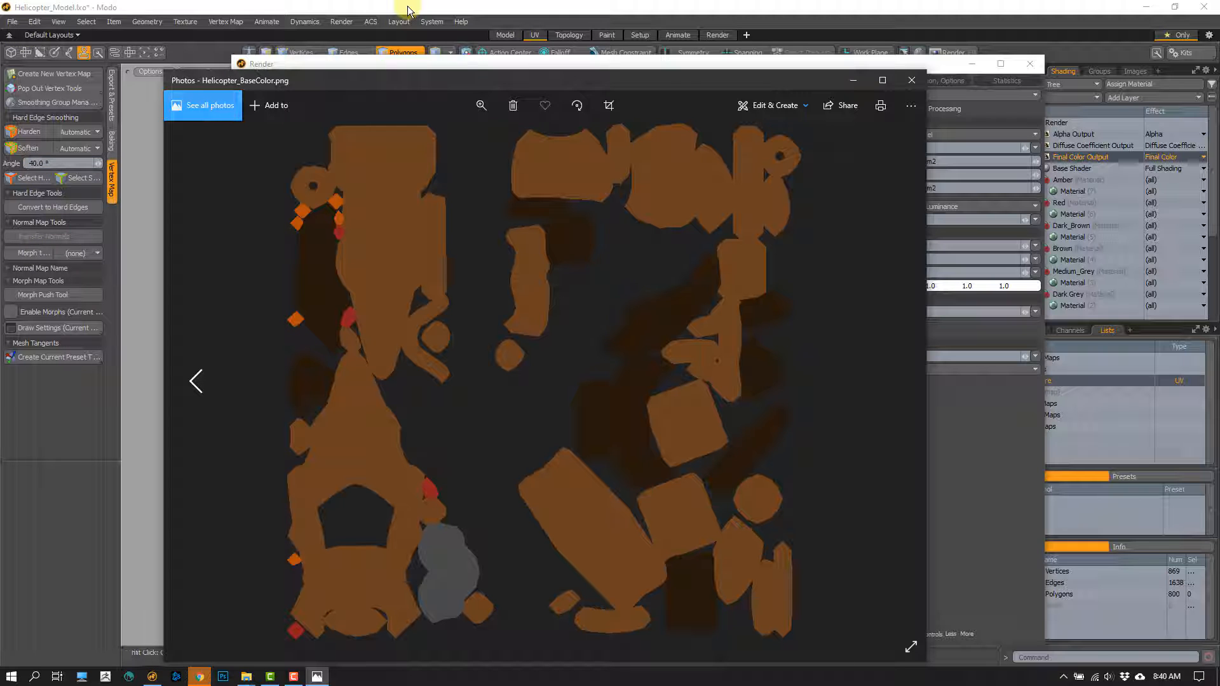
Step: Compare the colors of the saved Helicopter_BaseColor.png in Photos with the baked render, and close the image
drag(479, 77, 912, 62)
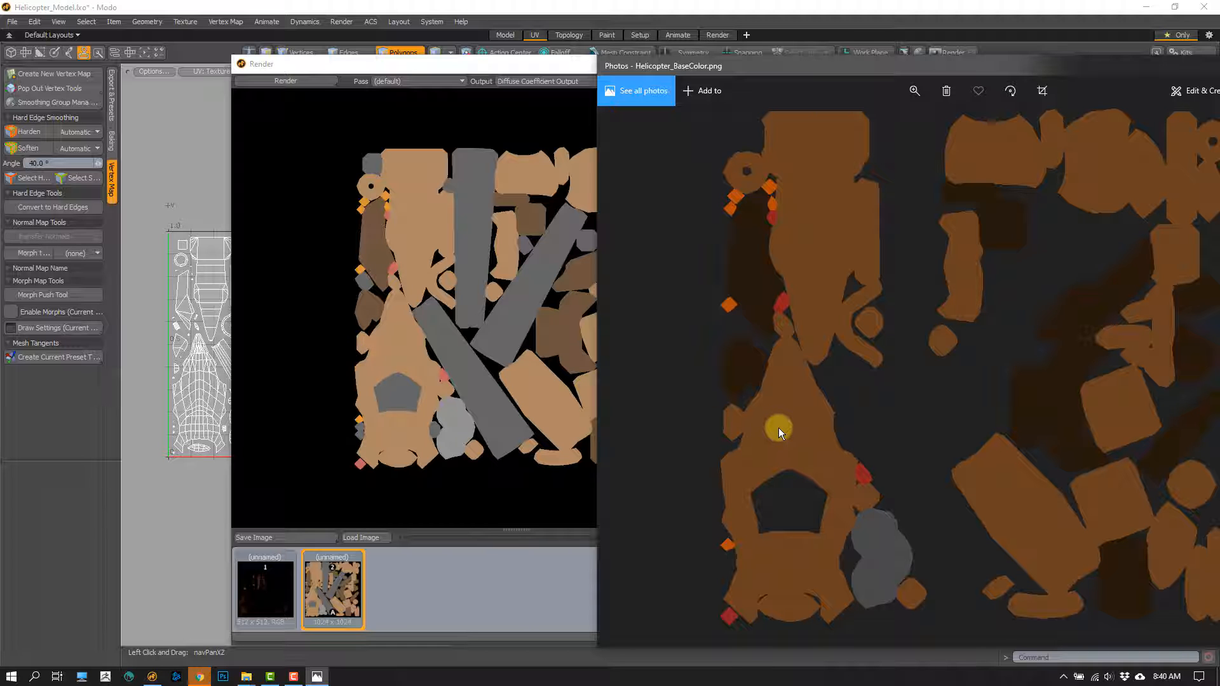
drag(1008, 68, 749, 63)
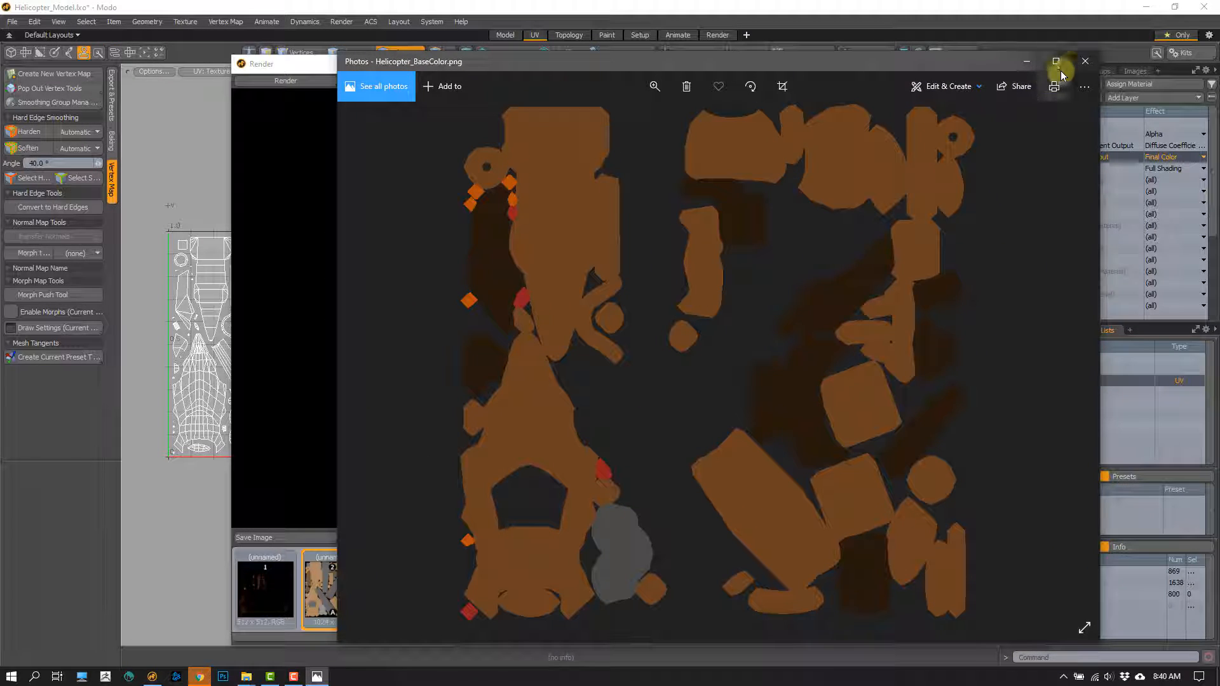
drag(866, 60, 1063, 77)
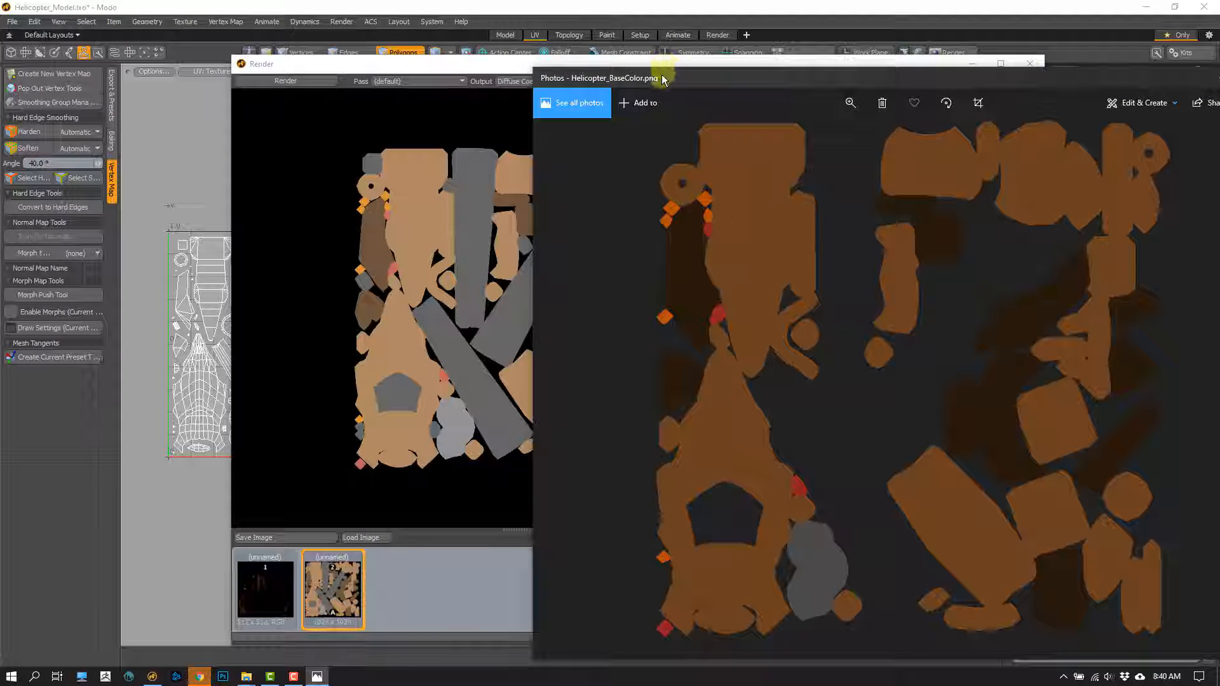
drag(663, 79, 696, 76)
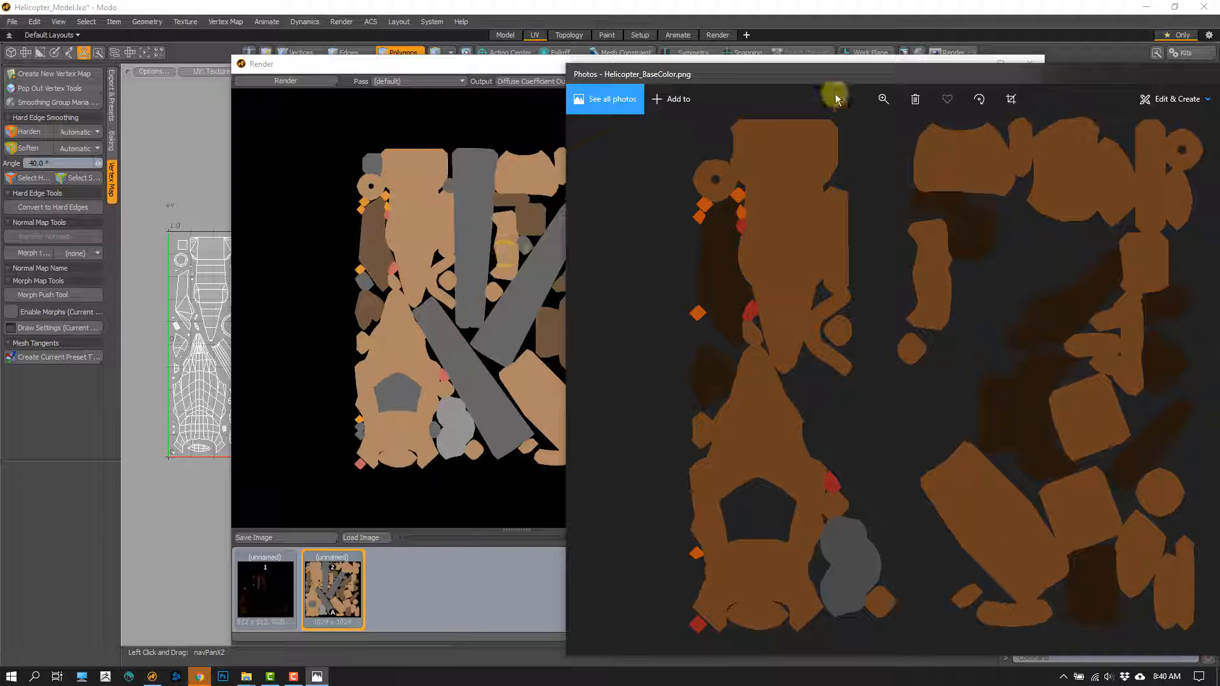
drag(803, 74, 569, 63)
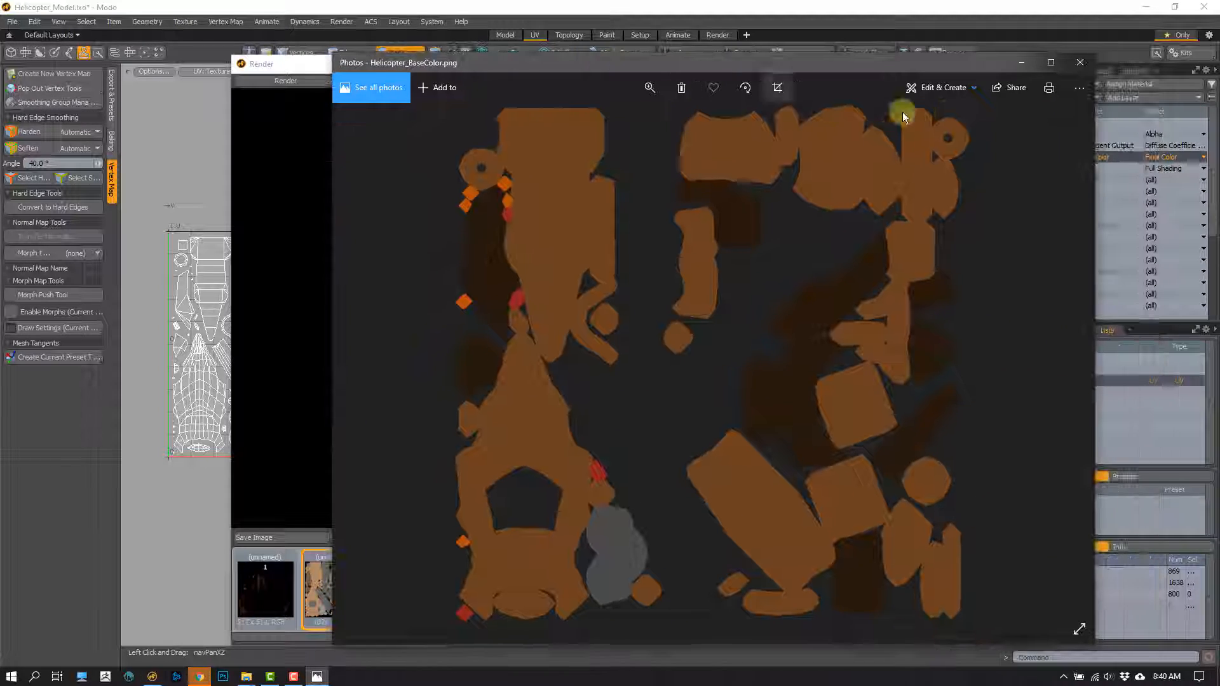
click(1080, 63)
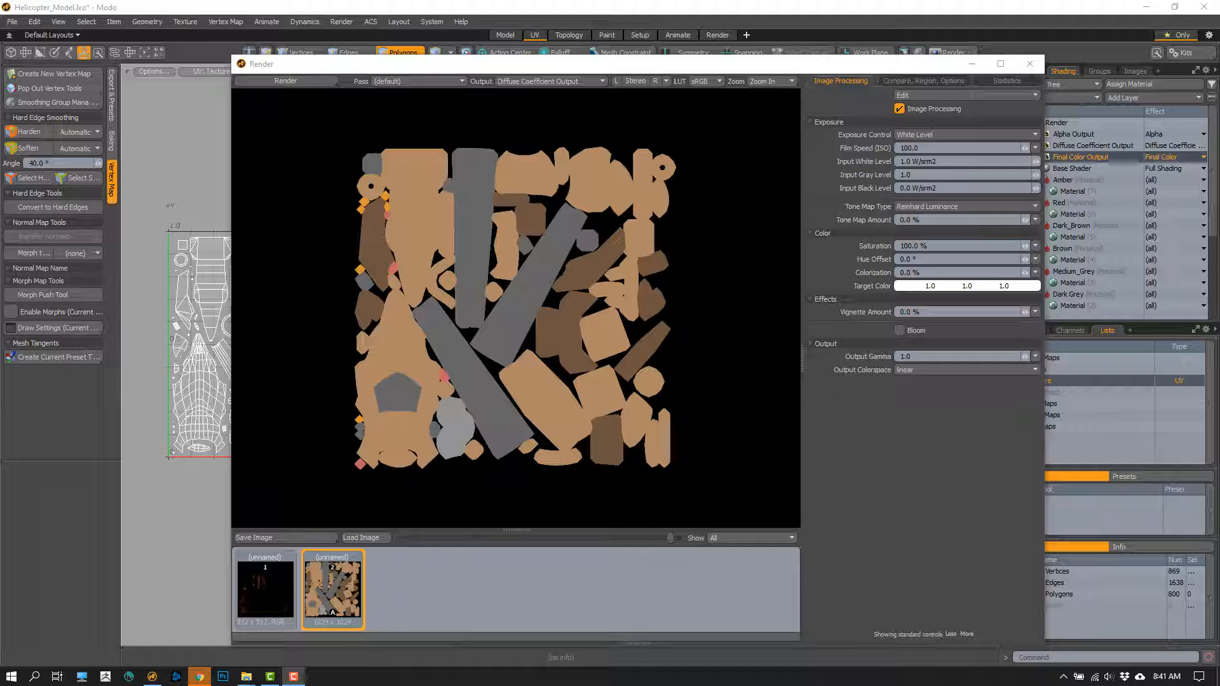
Step: Set the render display's LUT to Linear to preview the baked diffuse colors
drag(668, 65, 650, 45)
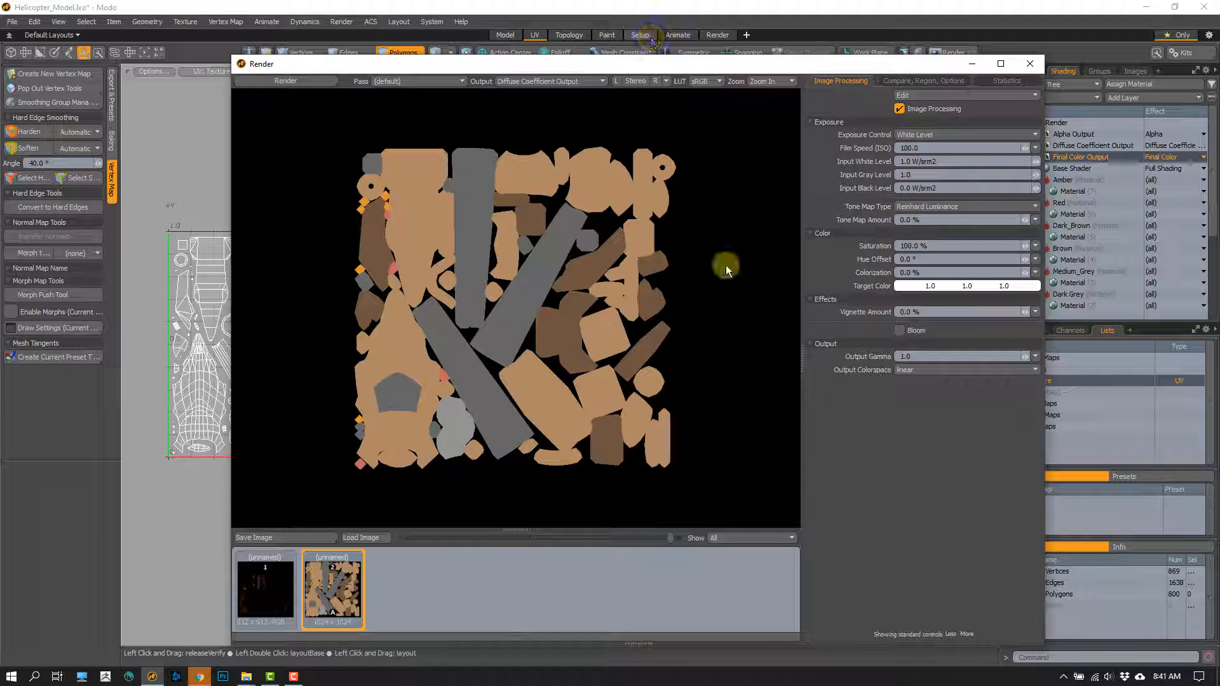
drag(603, 67, 589, 61)
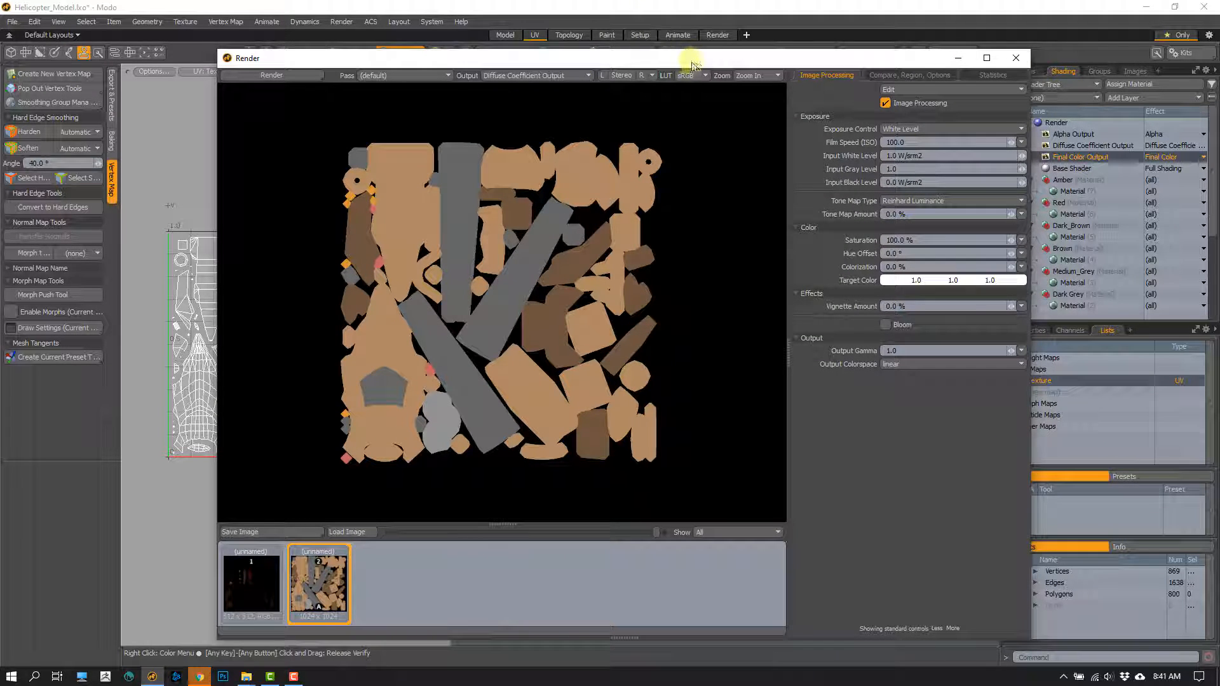
drag(689, 56, 677, 54)
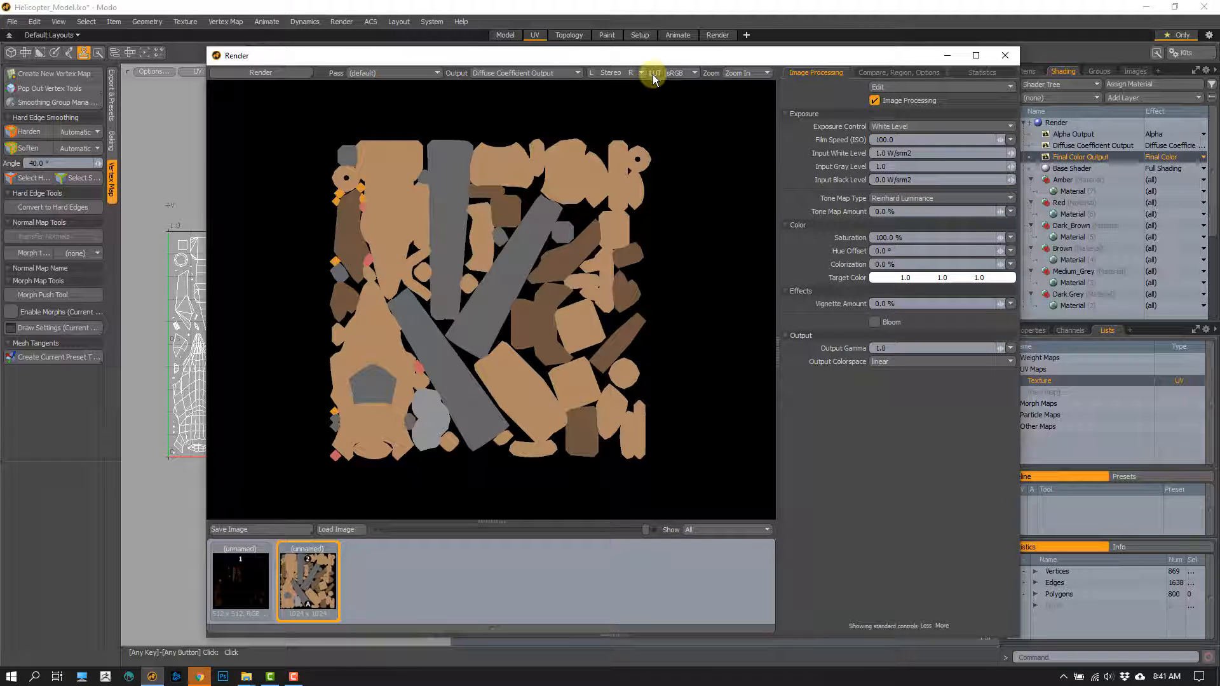
click(671, 77)
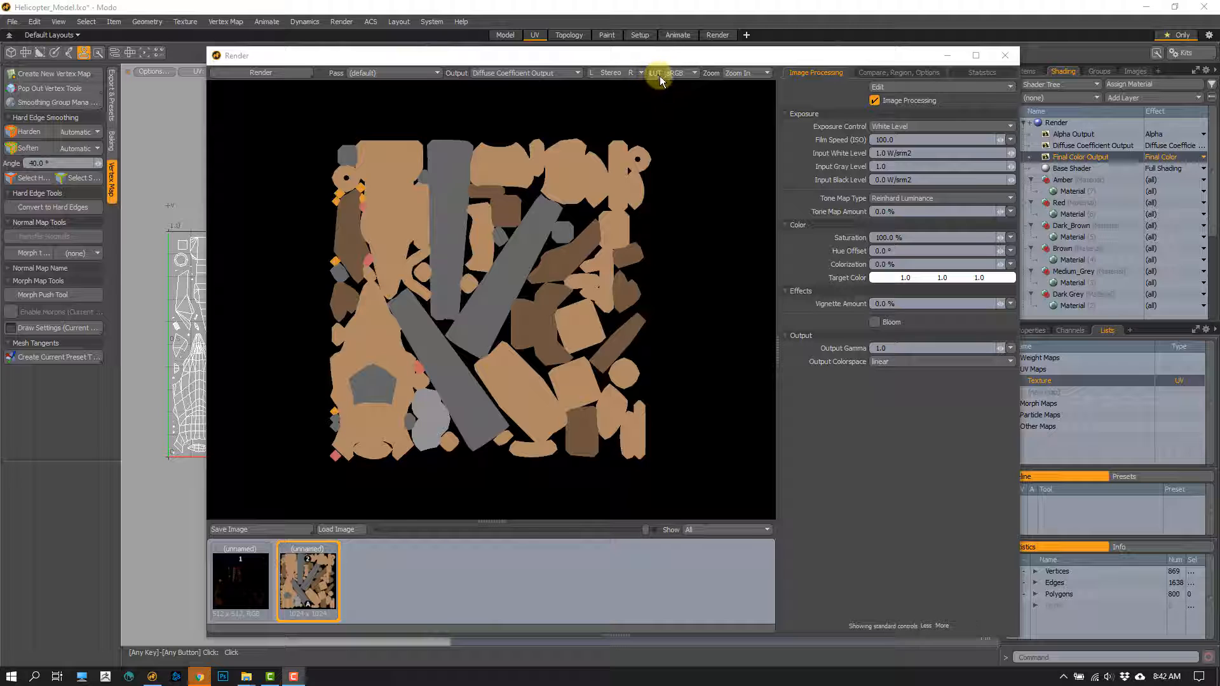
click(672, 73)
click(669, 62)
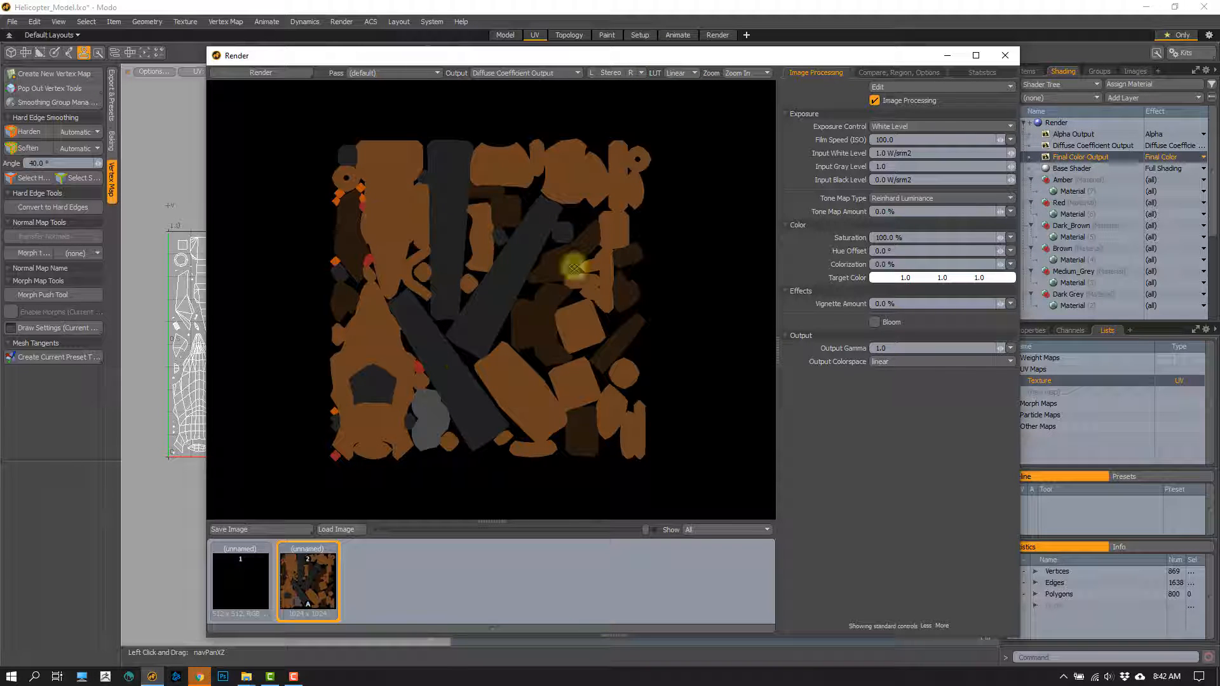
Step: Preview the baked diffuse render through several display LUTs, including sRGB, and return the LUT to Linear
click(674, 72)
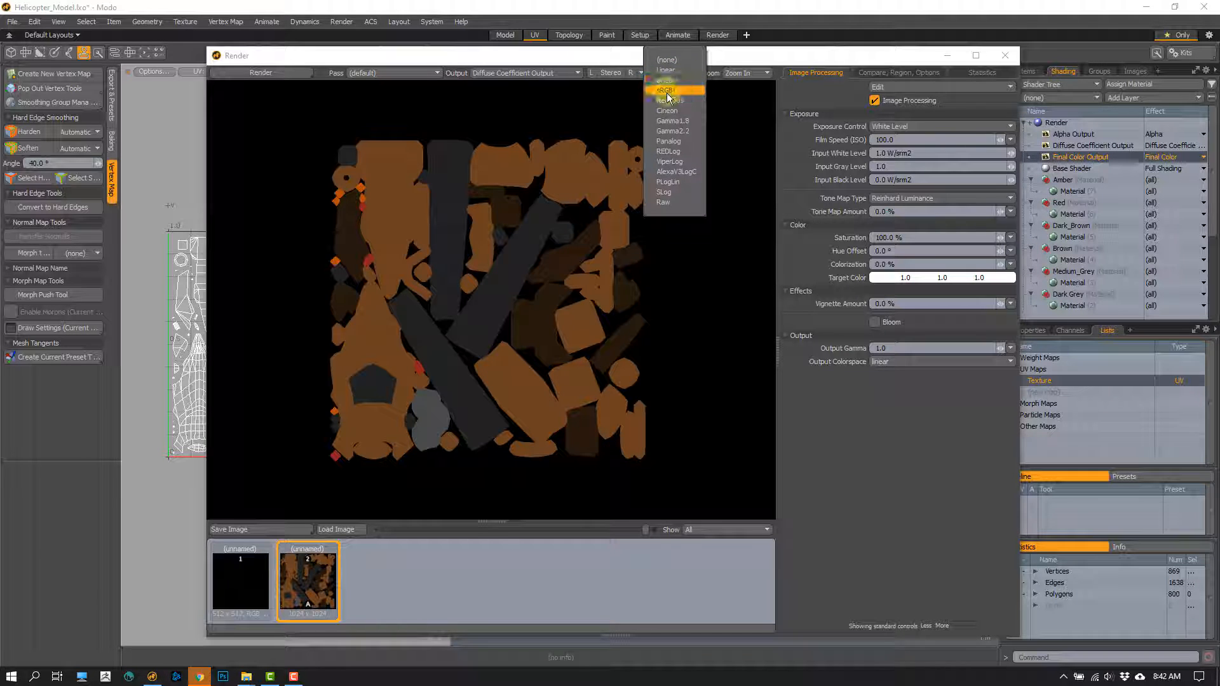
click(667, 97)
click(674, 73)
click(668, 101)
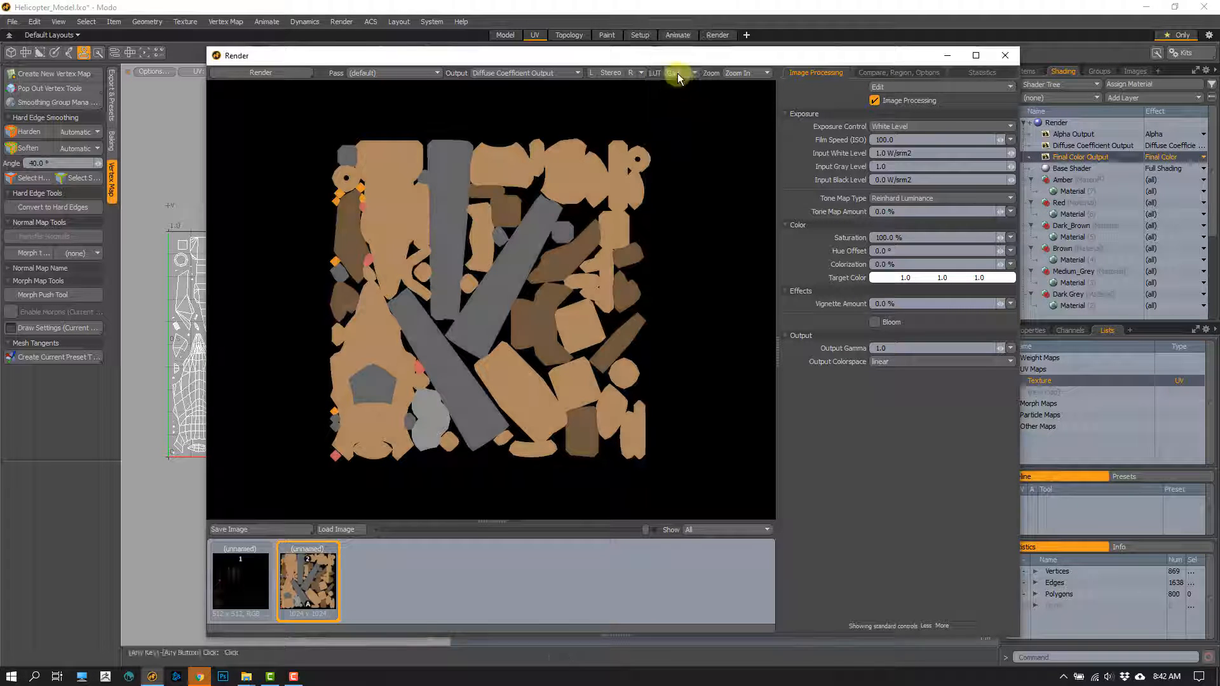
click(678, 75)
click(669, 101)
click(678, 75)
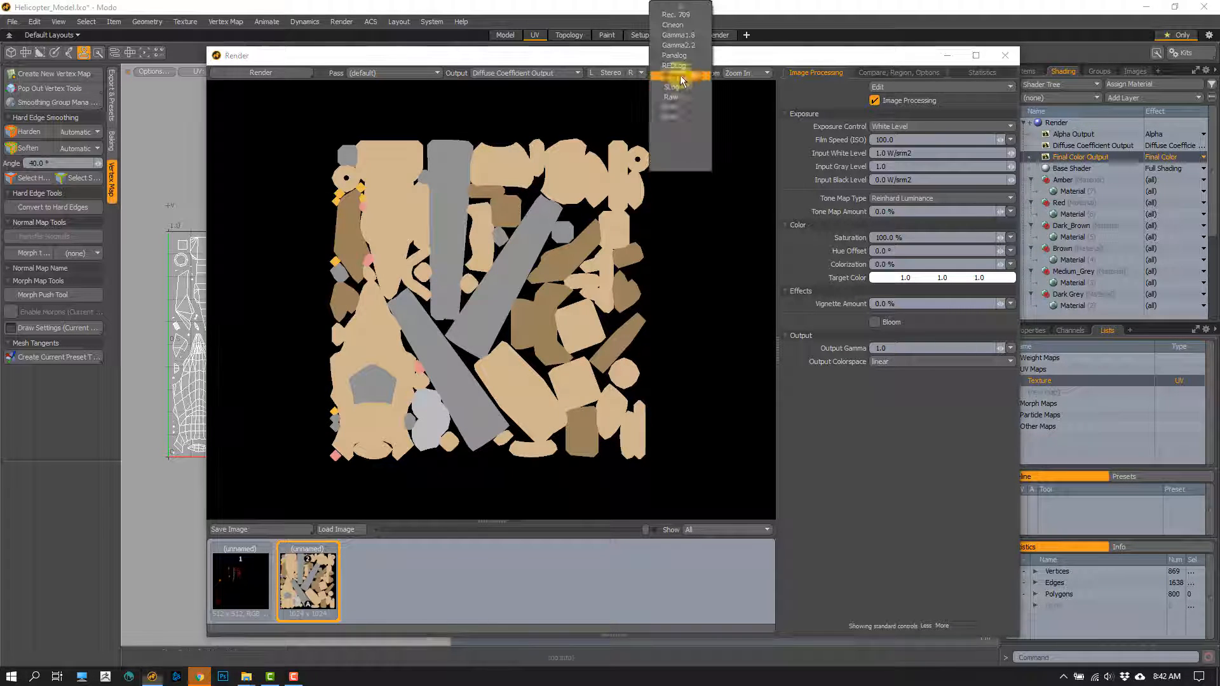
click(679, 77)
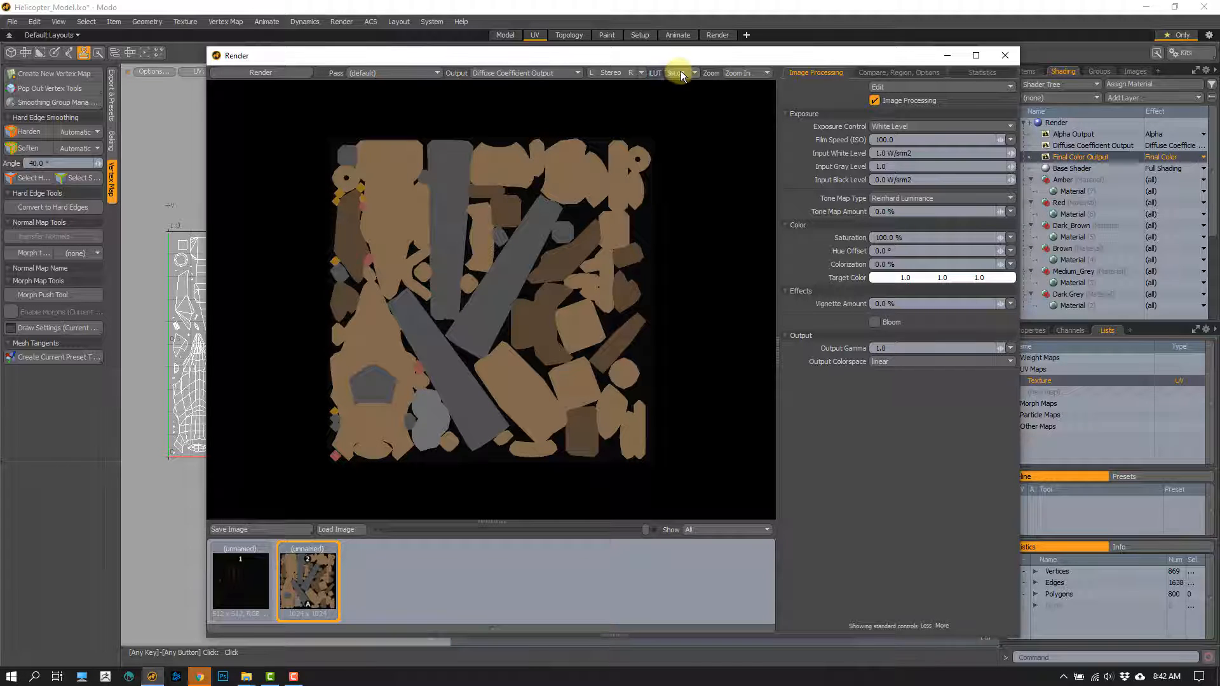
click(679, 75)
click(674, 26)
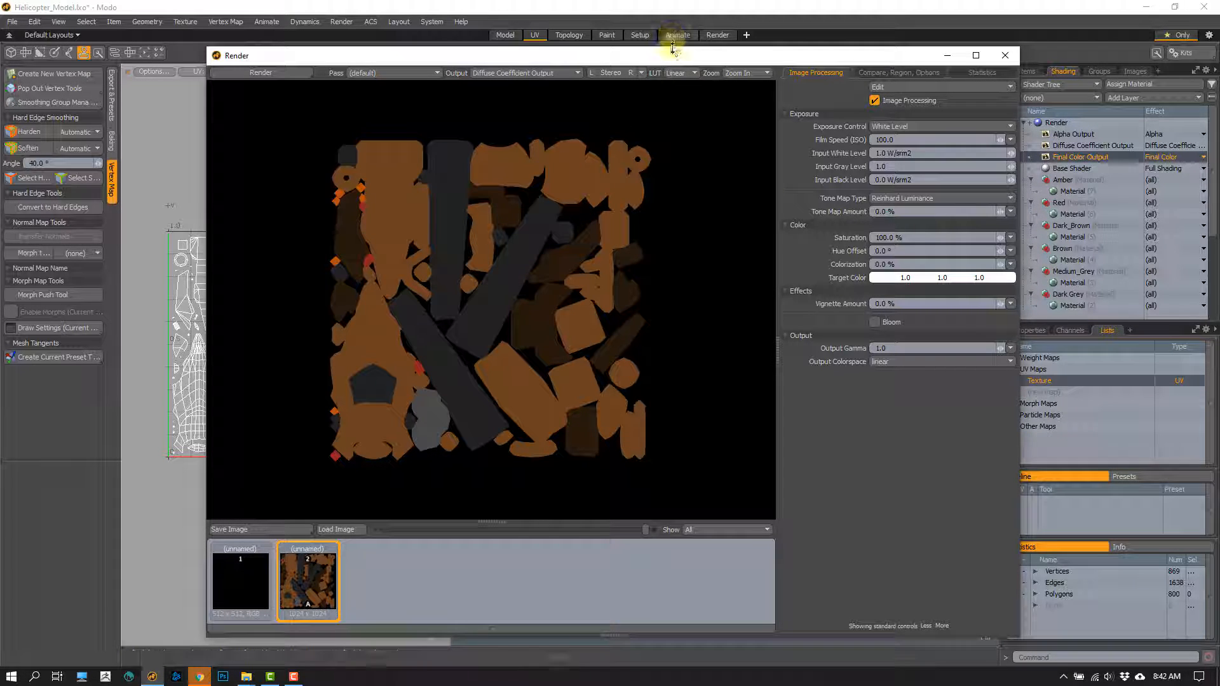
Step: Set the render display's LUT to sRGB and compare the baked colors with the helicopter in the viewport
click(677, 75)
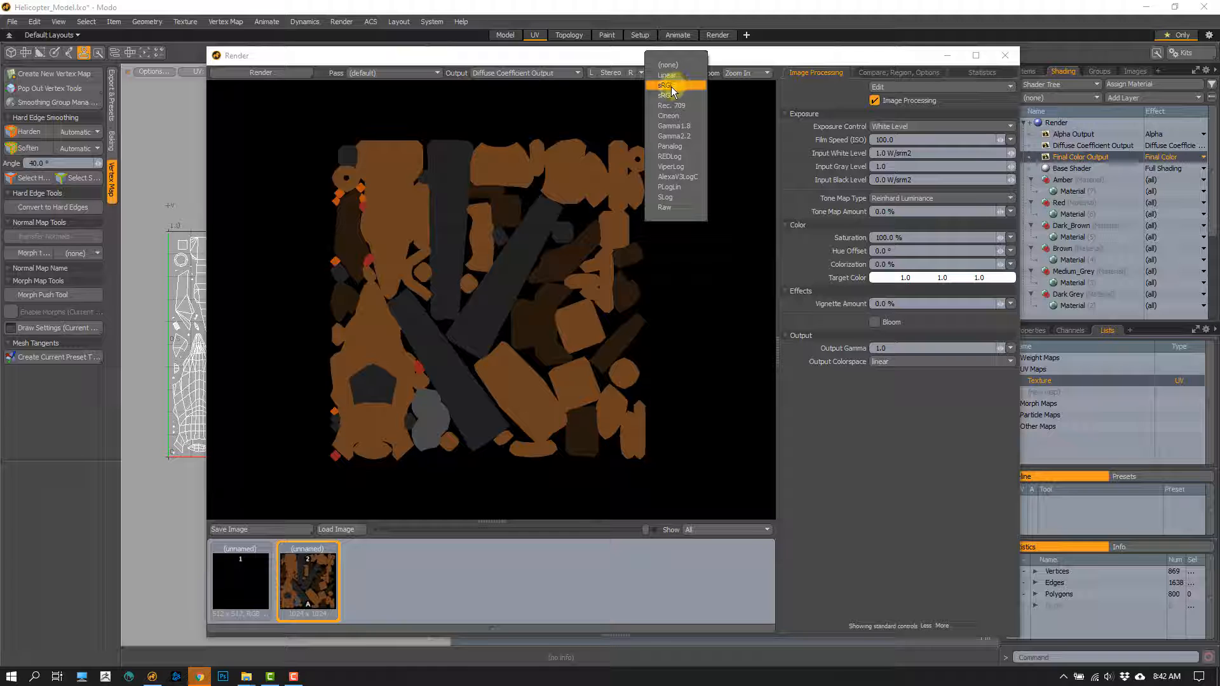
click(667, 85)
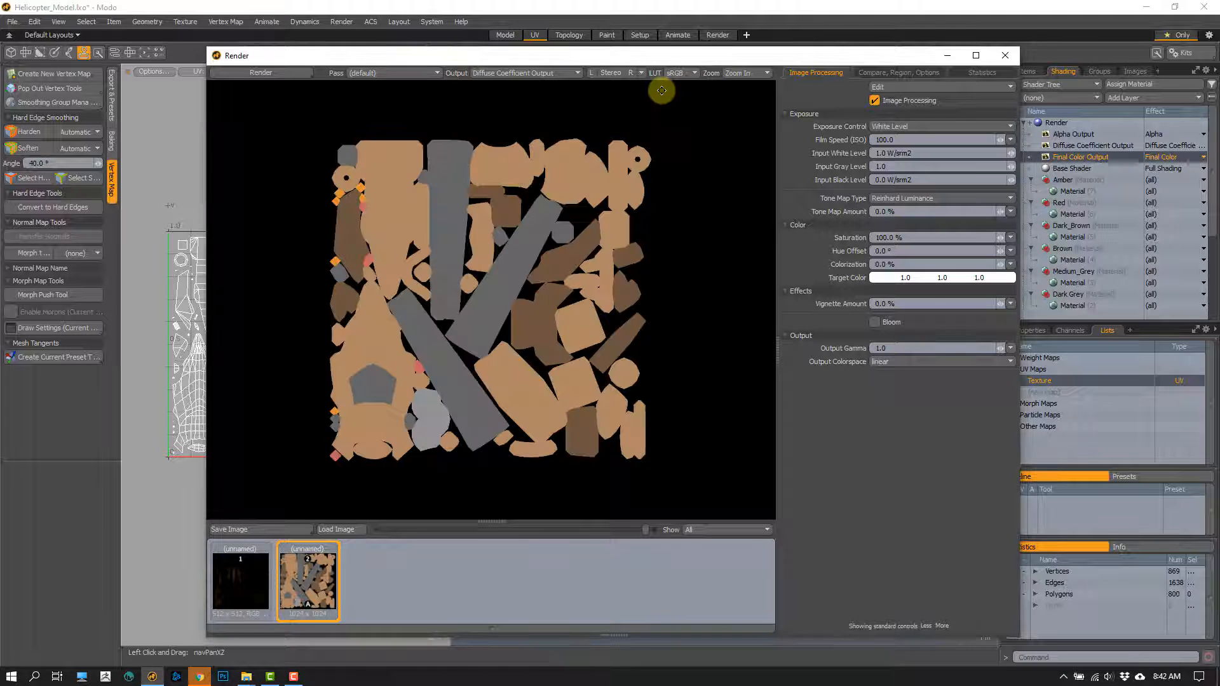
drag(387, 57, 874, 300)
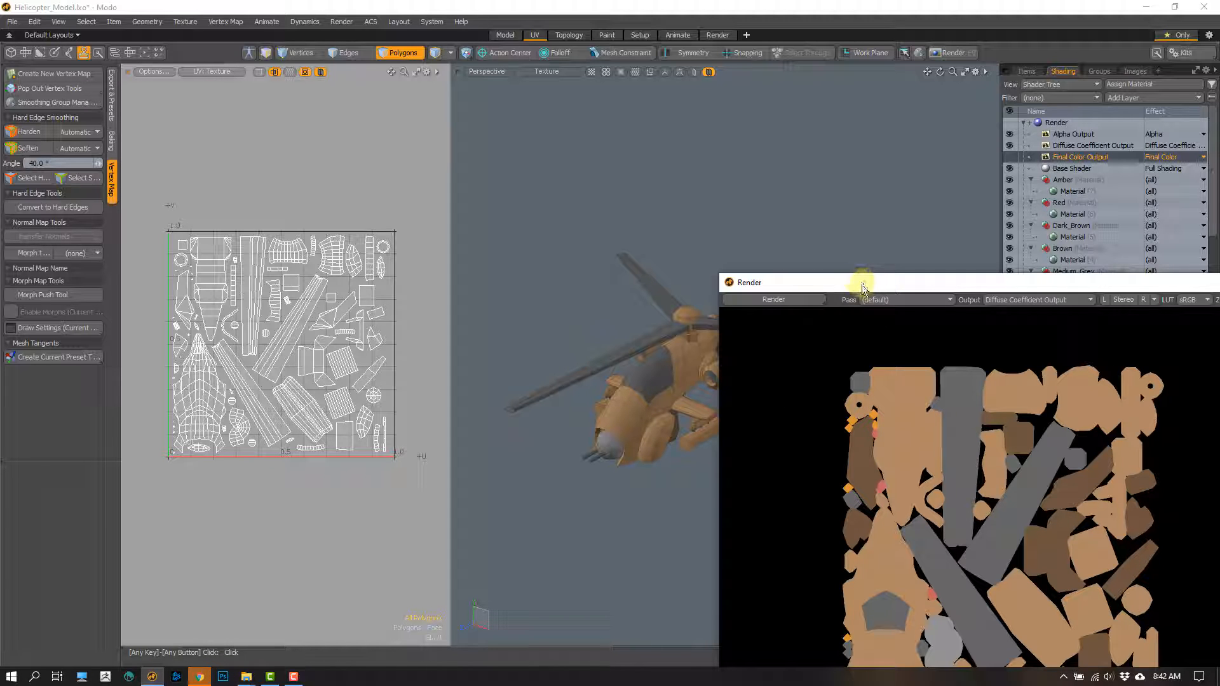
drag(862, 288, 342, 36)
Step: Switch the render display's LUT to Linear and back to sRGB to compare the two previews
click(668, 52)
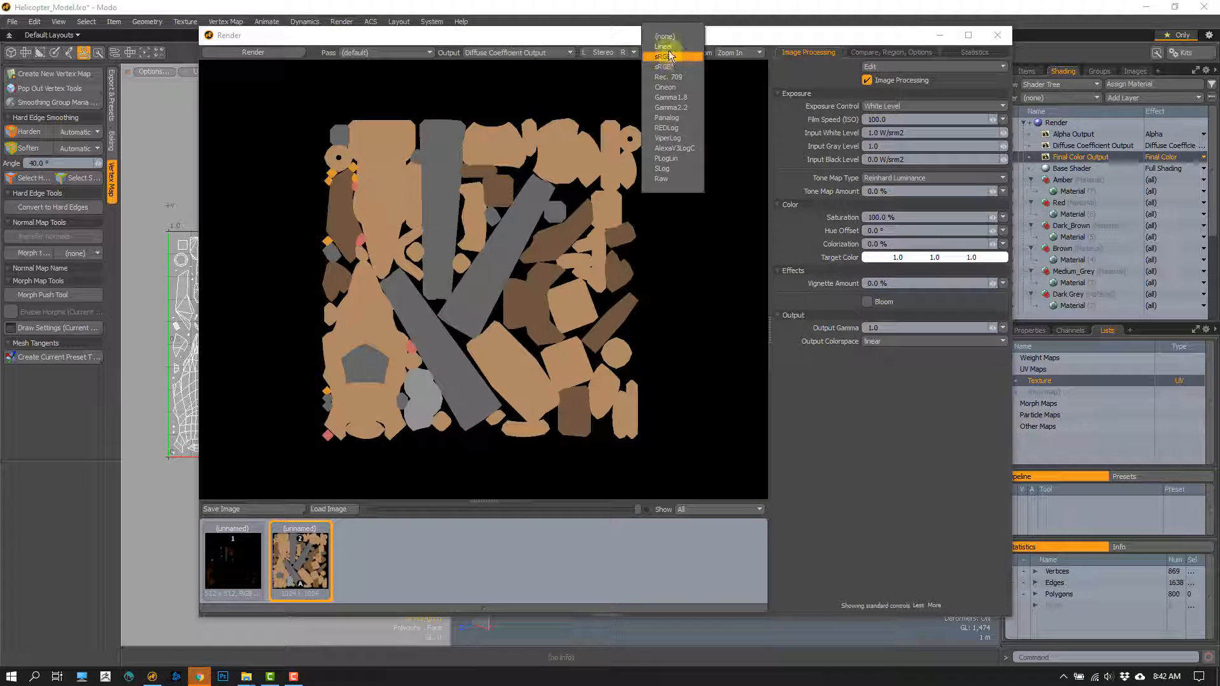
click(667, 48)
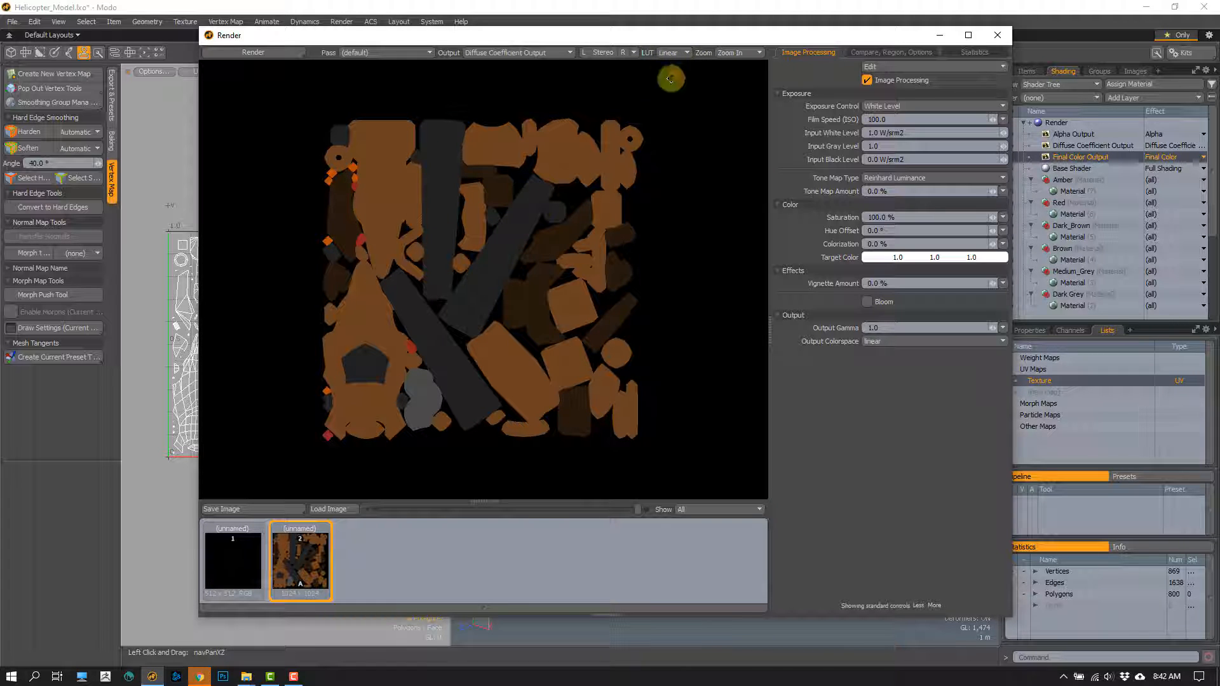
click(668, 52)
click(666, 60)
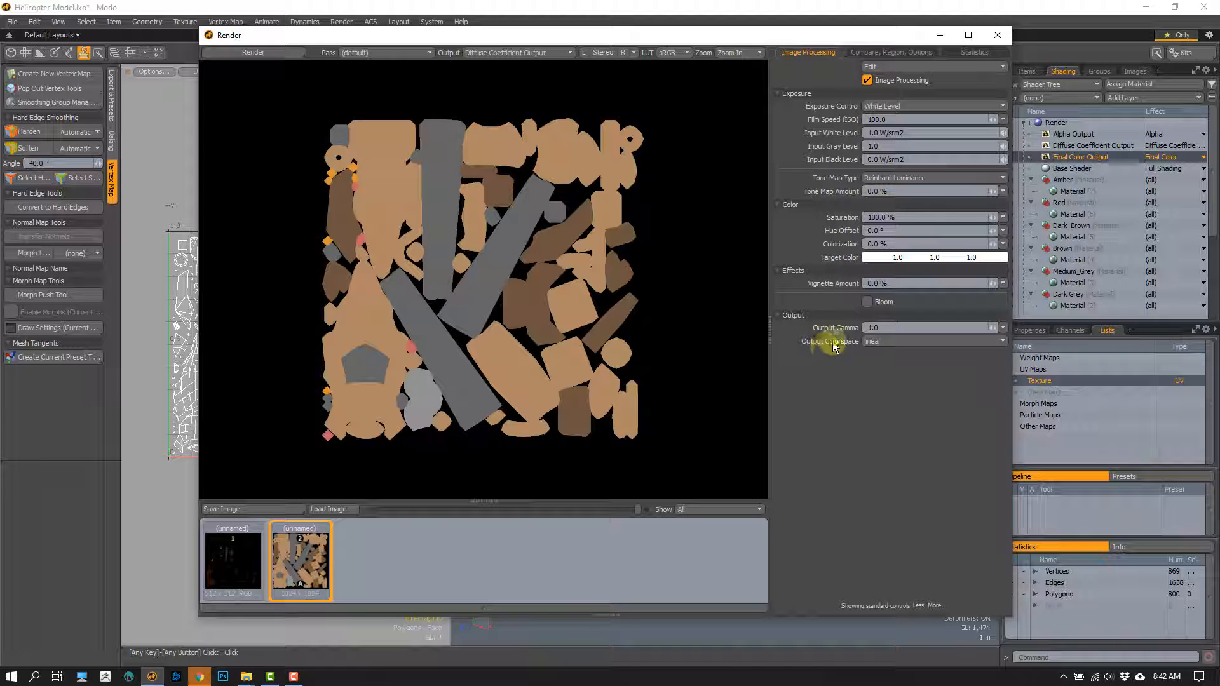
Step: Look through the Output Colorspace and display LUT options without changing either setting
click(875, 344)
click(821, 371)
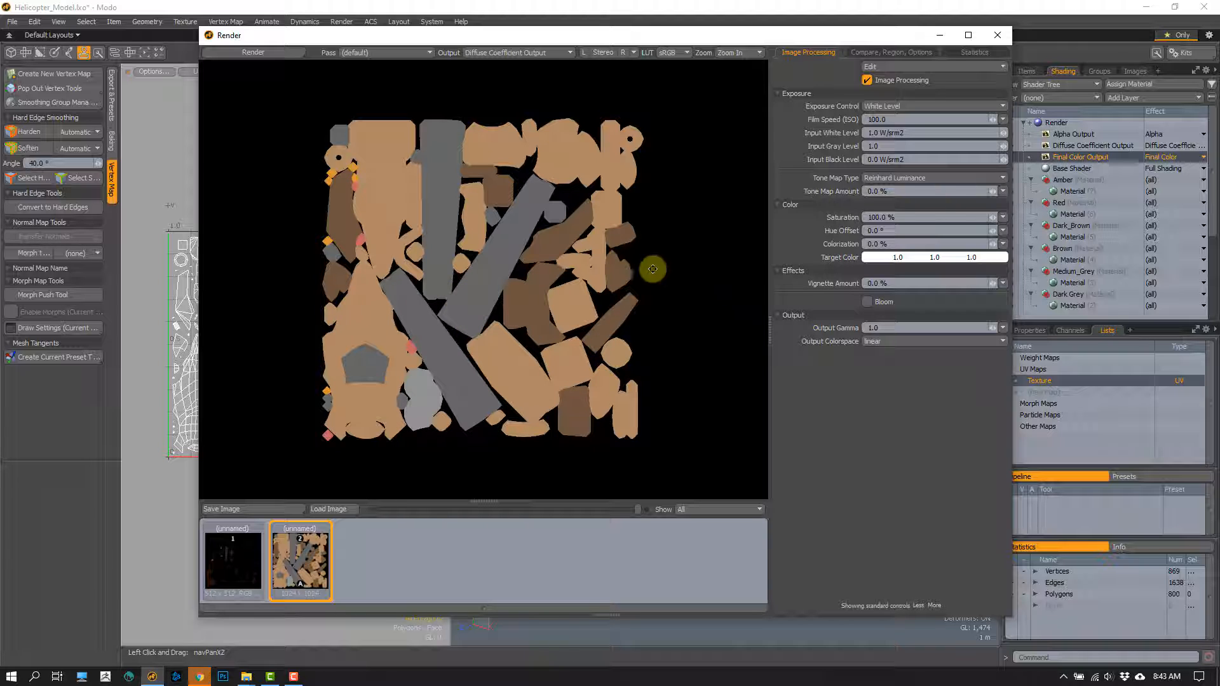
click(676, 53)
click(673, 53)
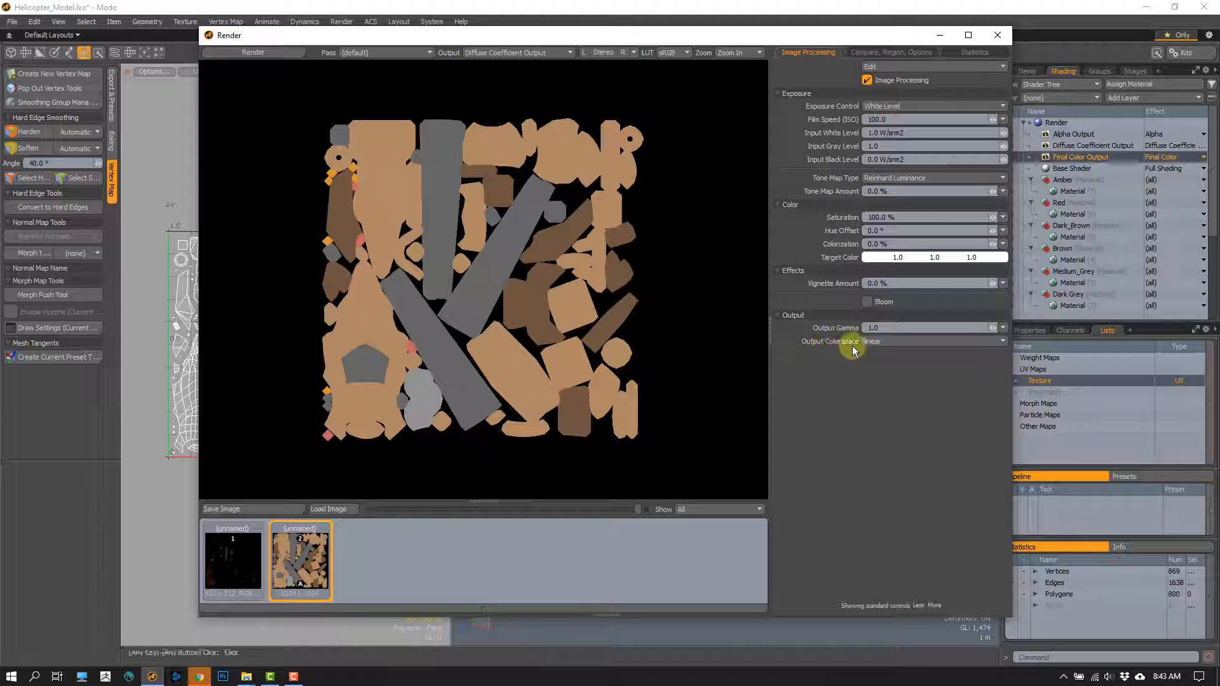
Step: Set the display LUT to Linear, compare the render with the saved Helicopter_BaseColor.png in Photos, and close the image
click(667, 53)
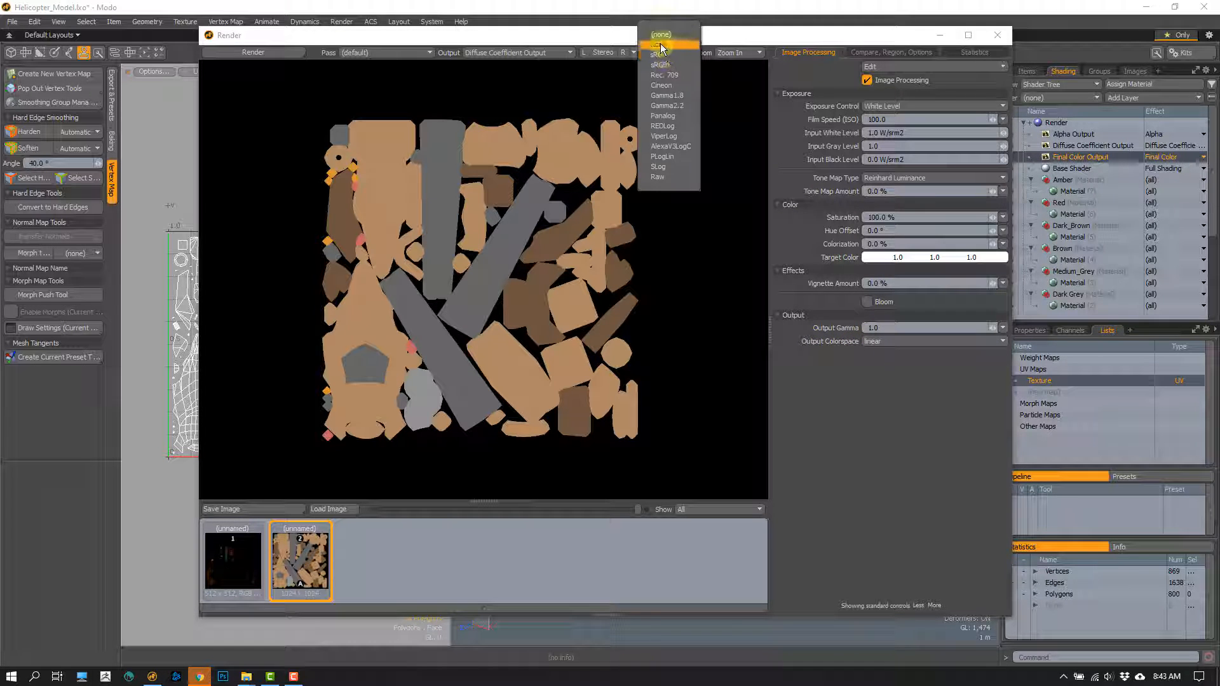
click(658, 43)
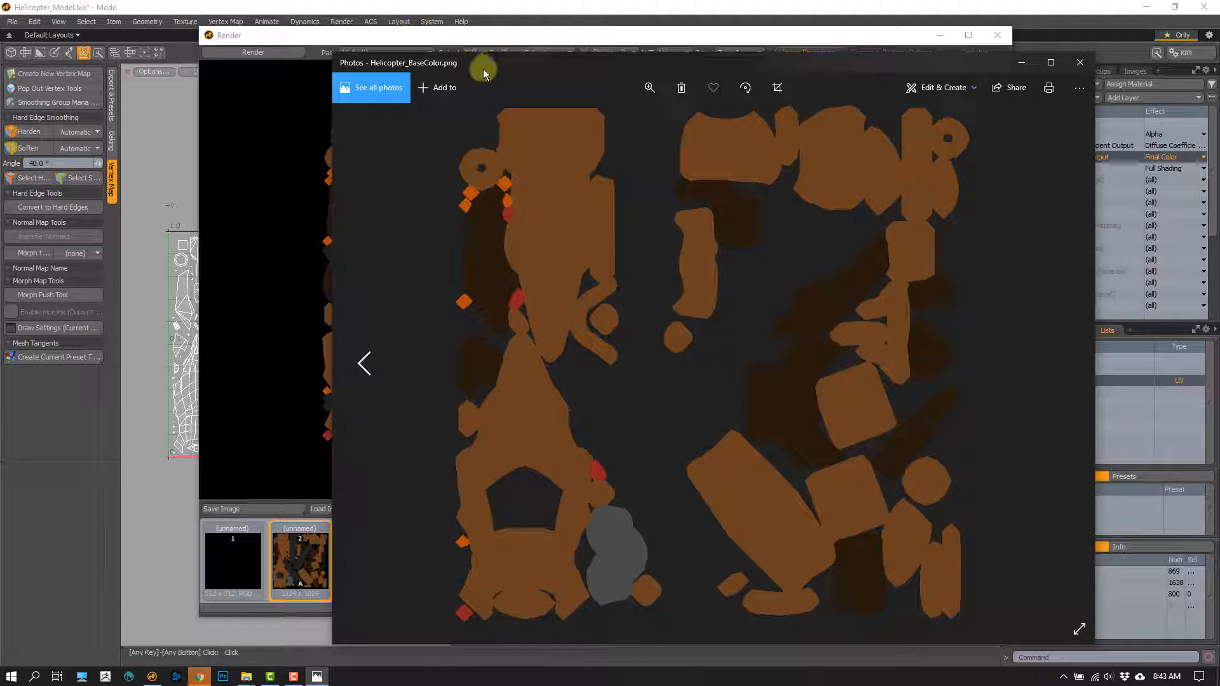
drag(483, 72, 707, 102)
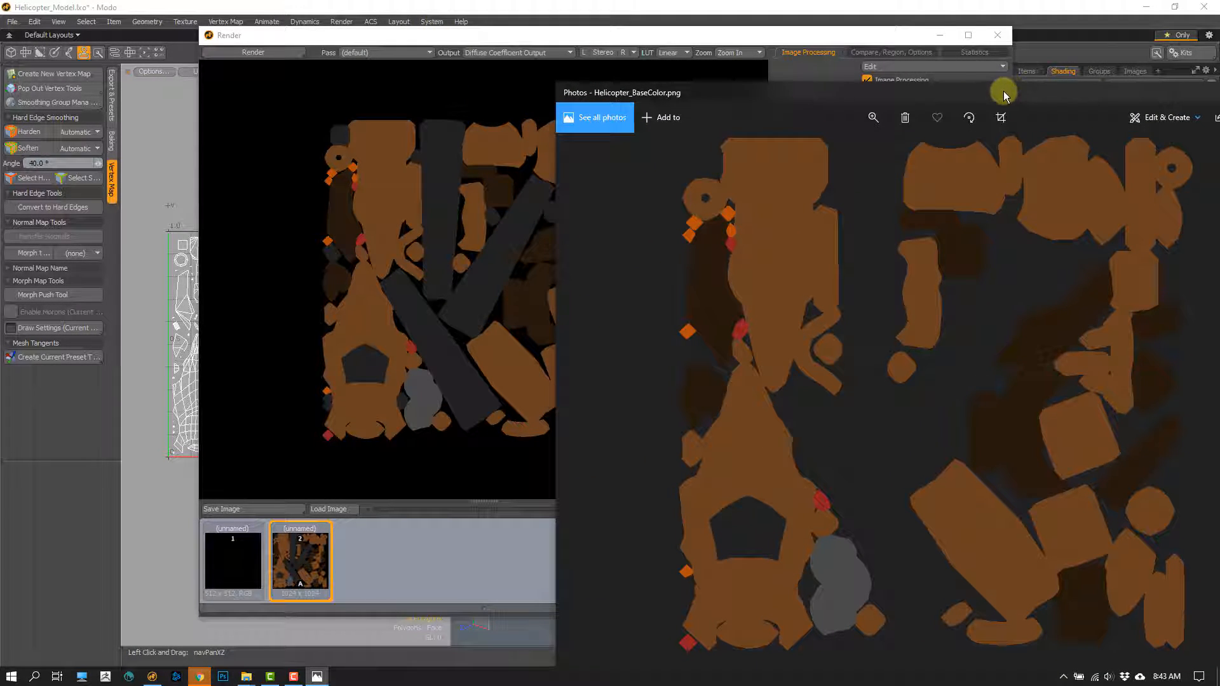
drag(1004, 90, 773, 99)
click(1043, 103)
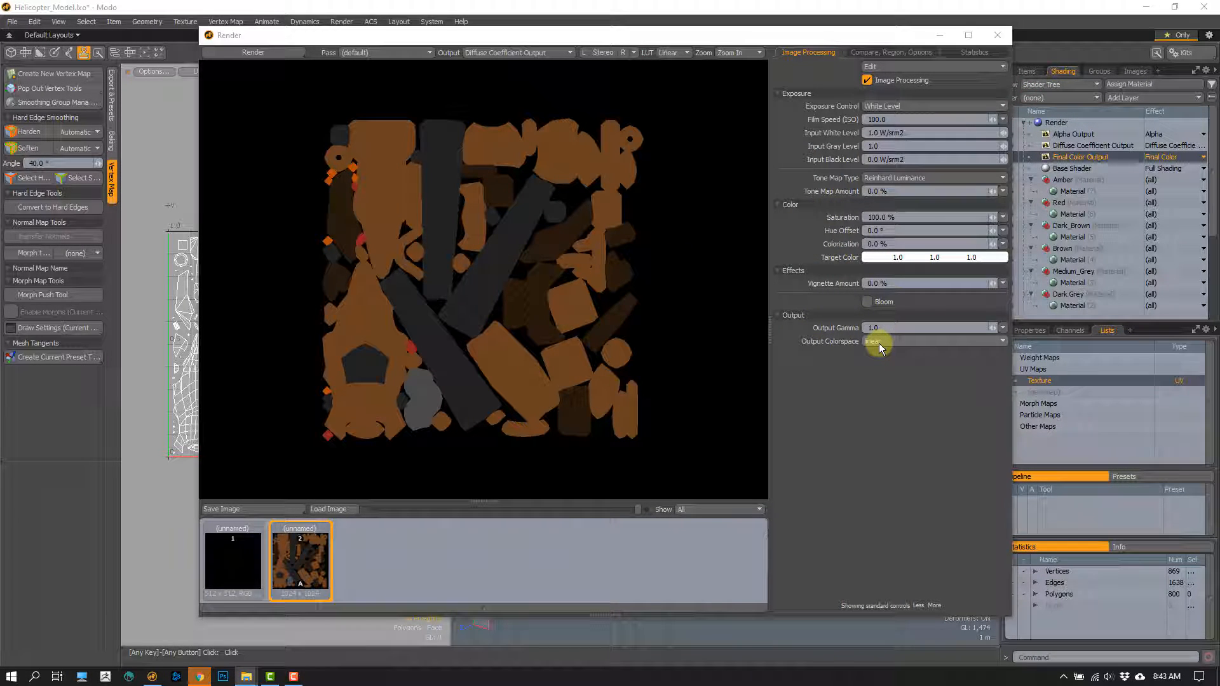
Step: Set both the render display's LUT and the Output Colorspace to sRGB
click(667, 53)
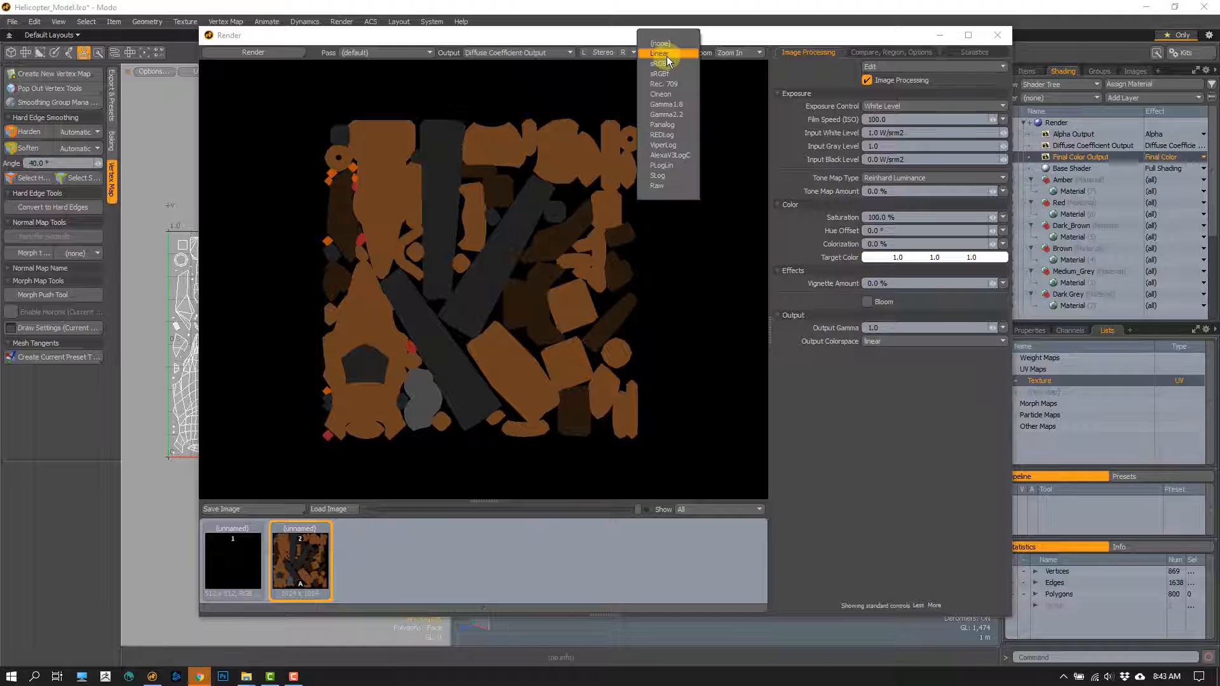
click(658, 63)
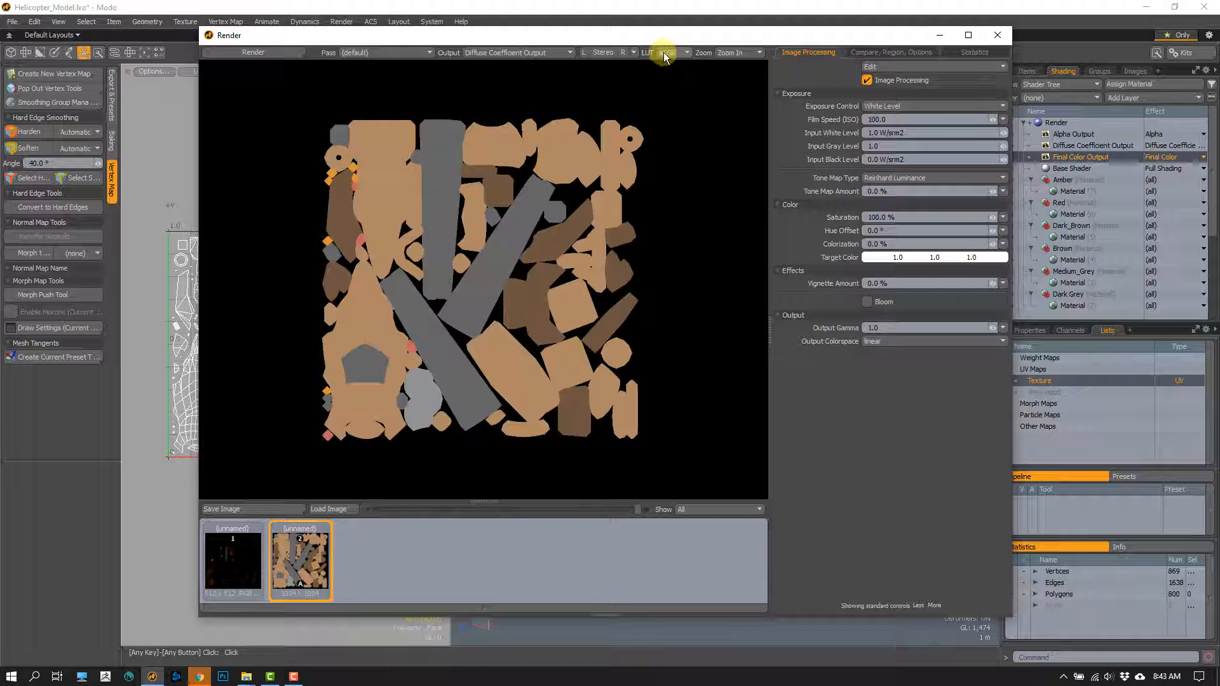
click(874, 343)
click(871, 358)
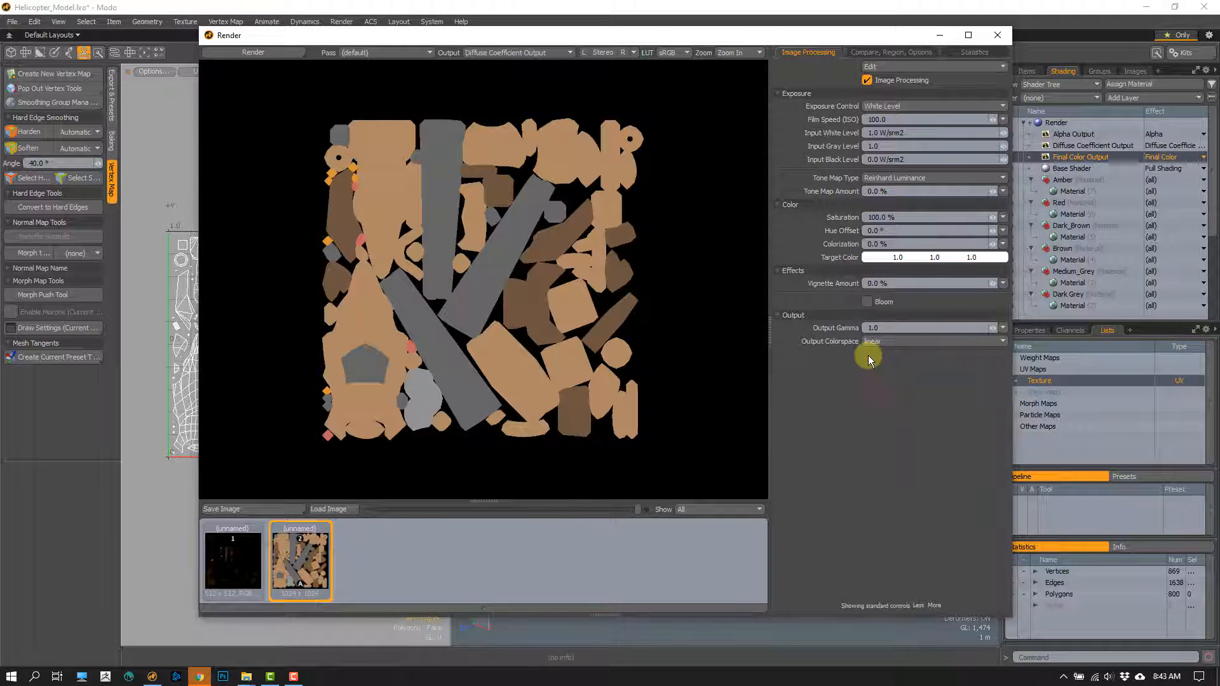
Step: Save the baked diffuse image to the Desktop as Helicopter_BaseColor.png, overwriting the previous version
click(235, 510)
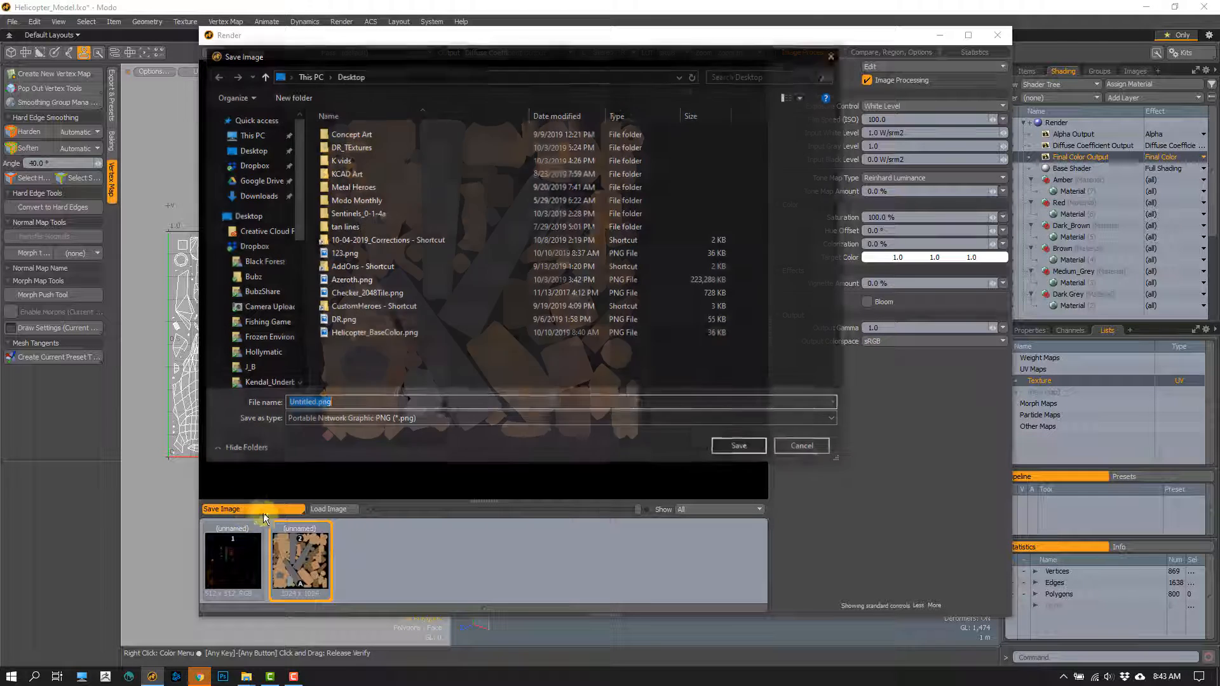
click(366, 333)
click(760, 447)
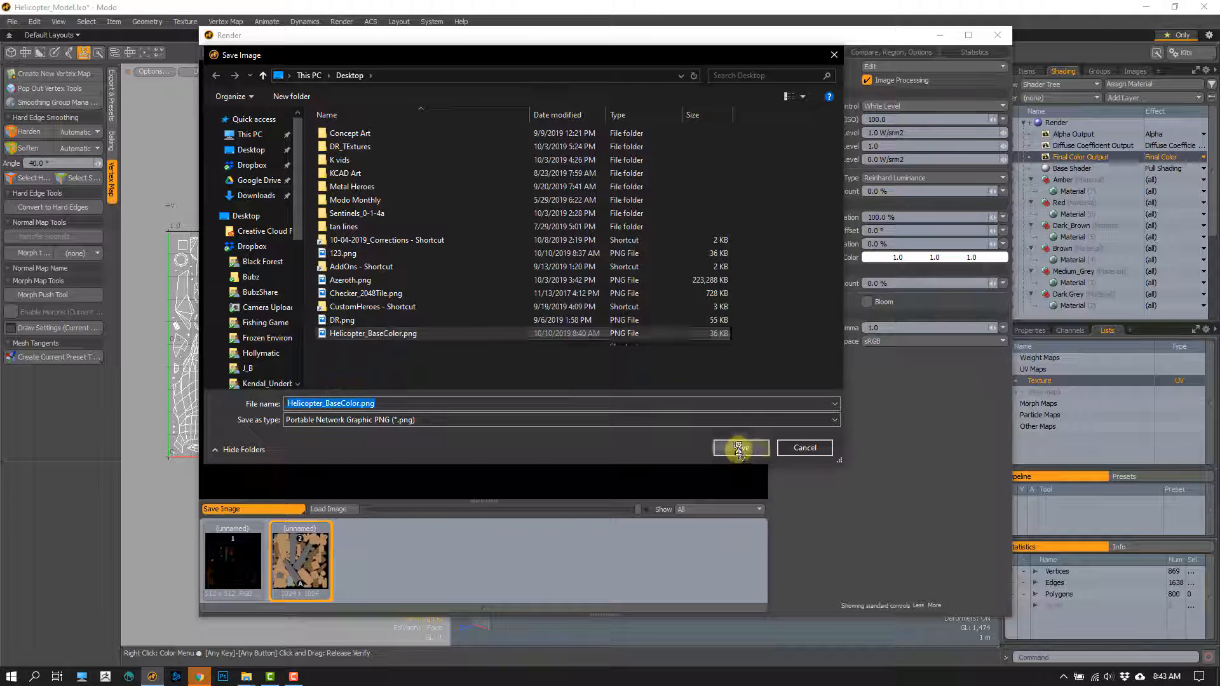
click(647, 344)
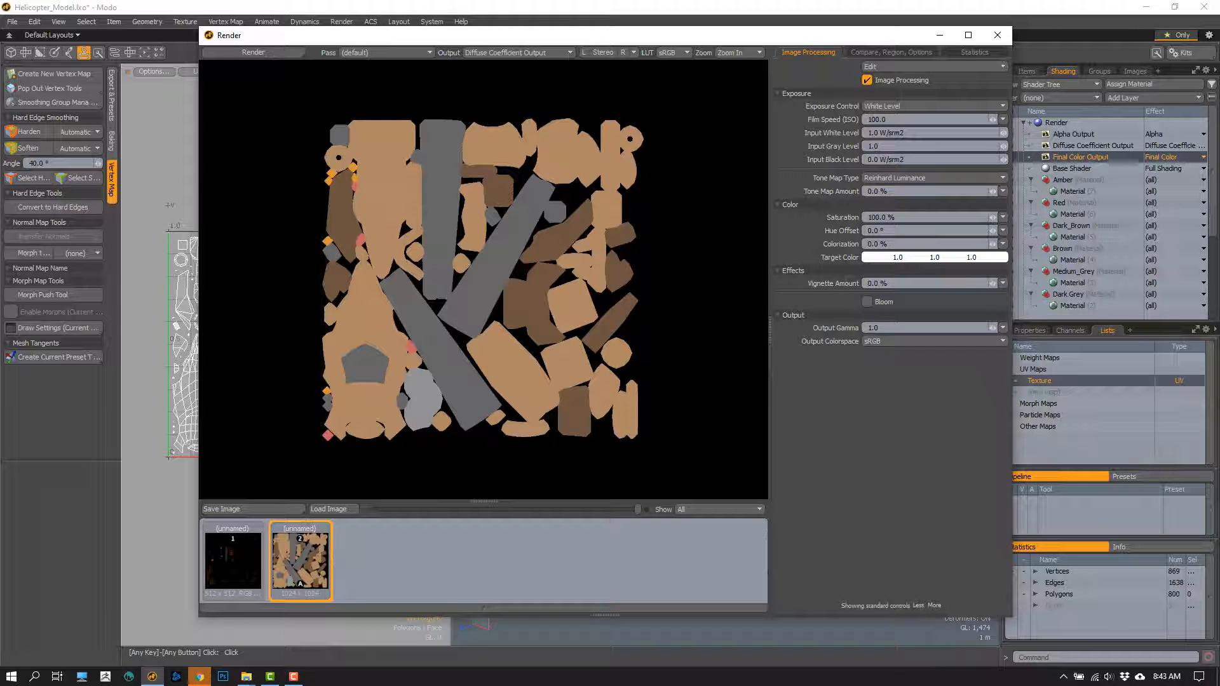
Step: Compare the newly saved Helicopter_BaseColor.png in Photos with the sRGB render preview, and close the image
key(alt+Tab)
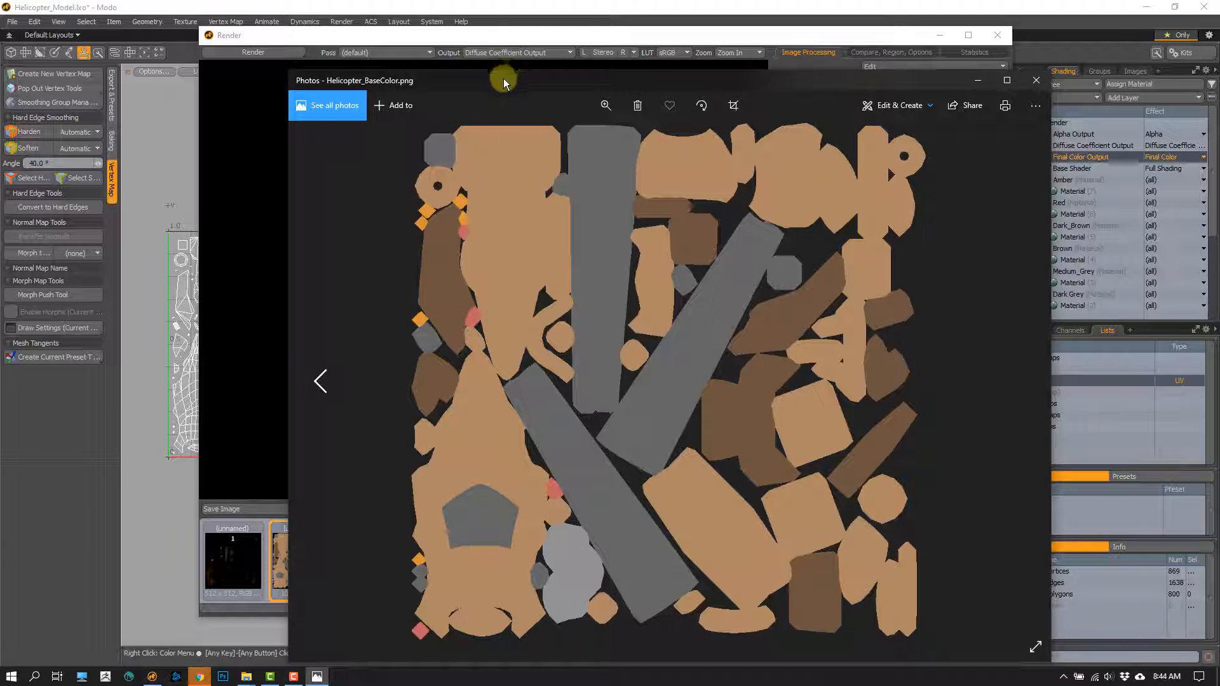
drag(504, 78, 796, 70)
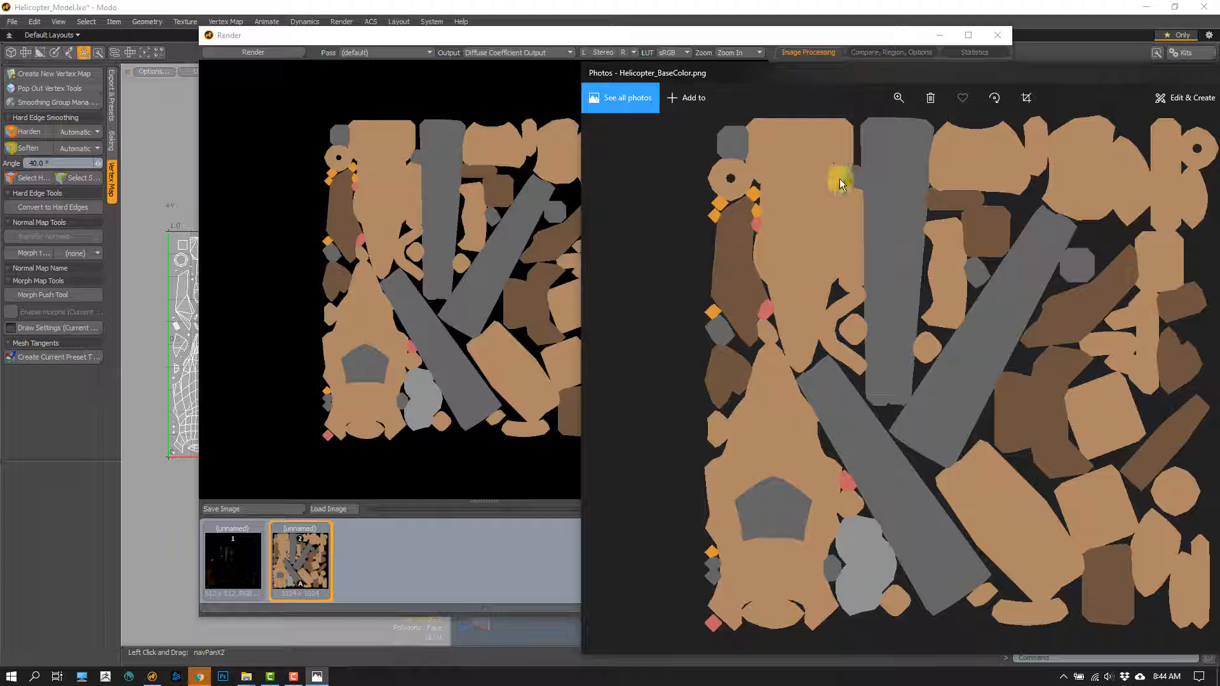
drag(913, 75, 665, 64)
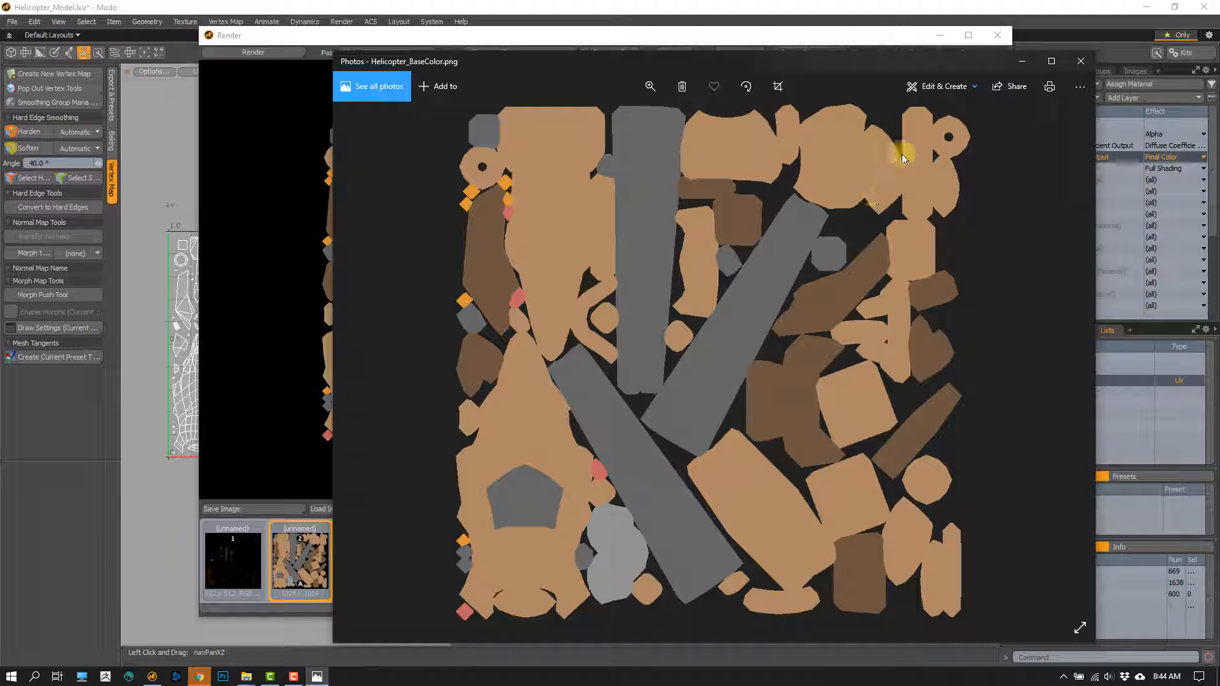
click(1082, 63)
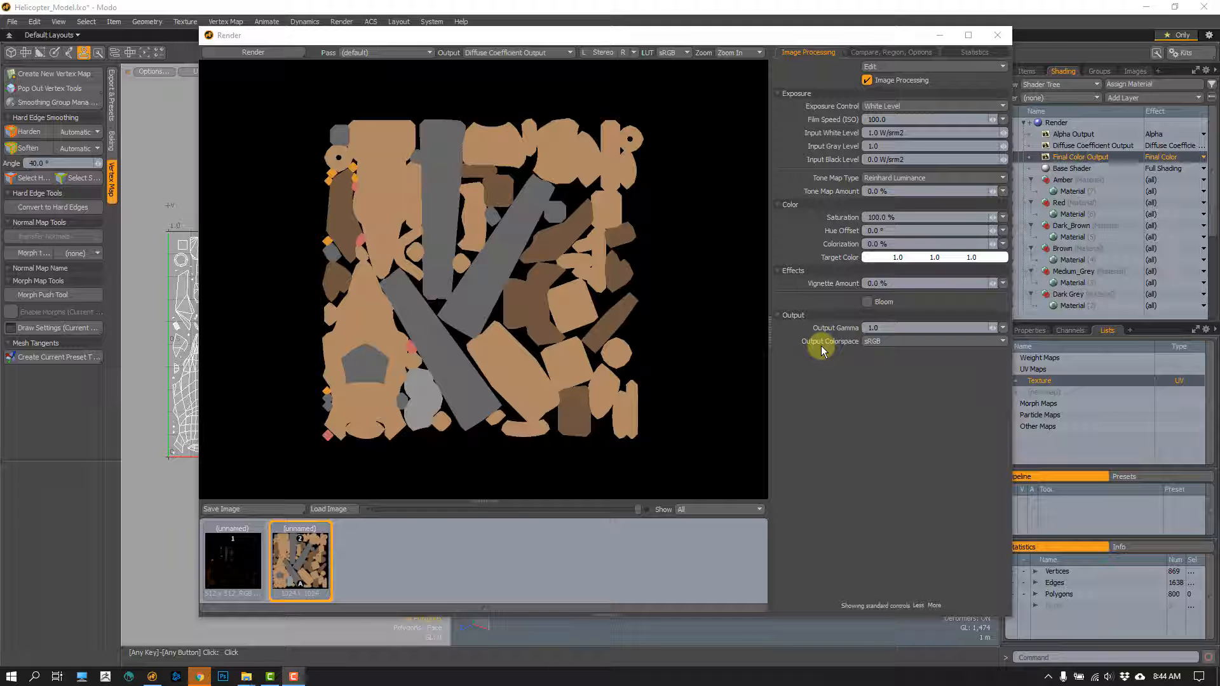
Step: Recheck the sRGB choices for the display LUT and Output Colorspace, and close the Render window
click(670, 52)
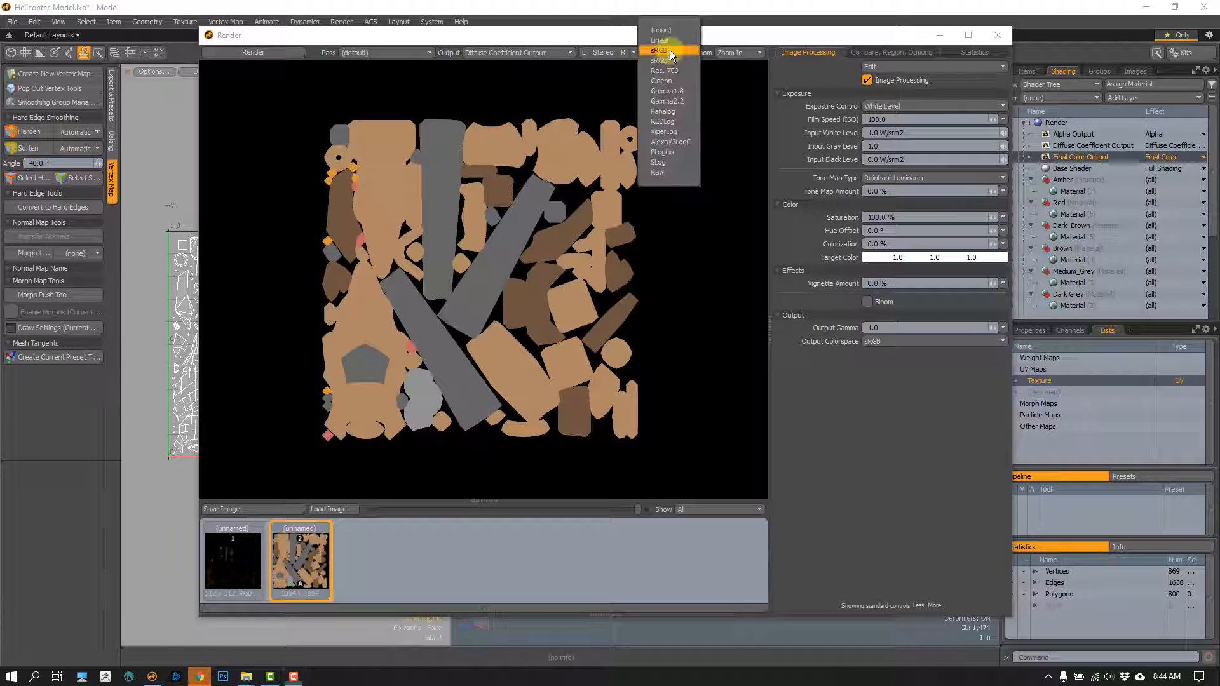
click(662, 50)
click(875, 342)
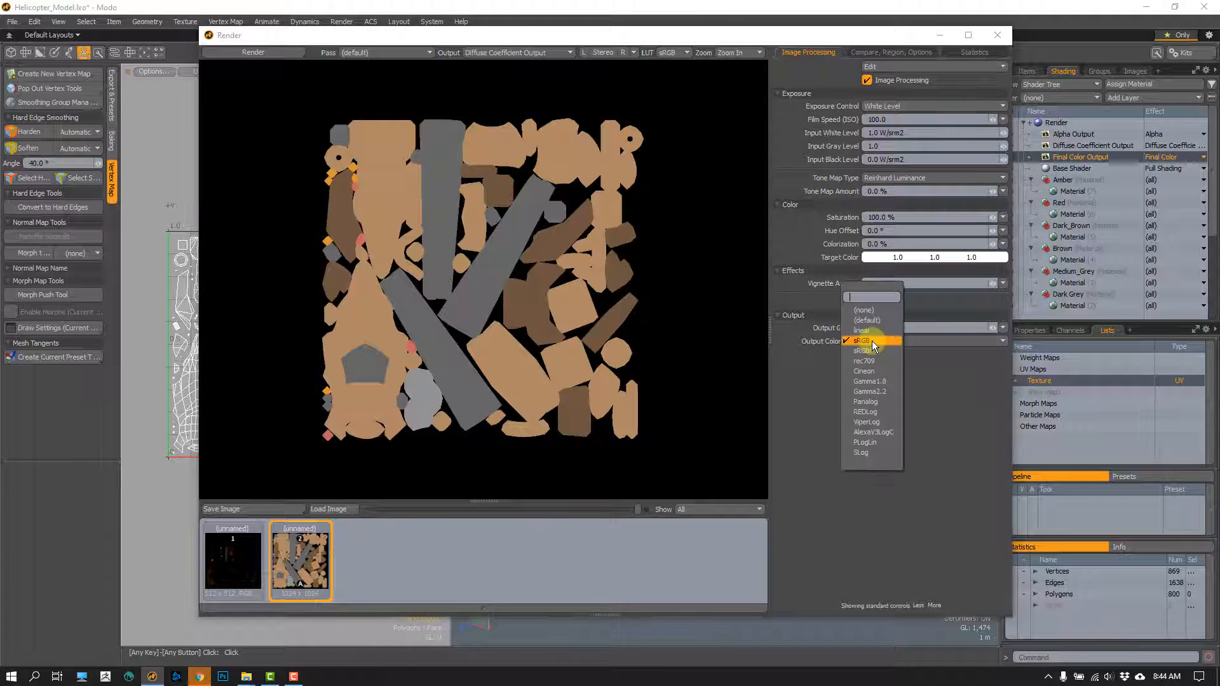
click(866, 341)
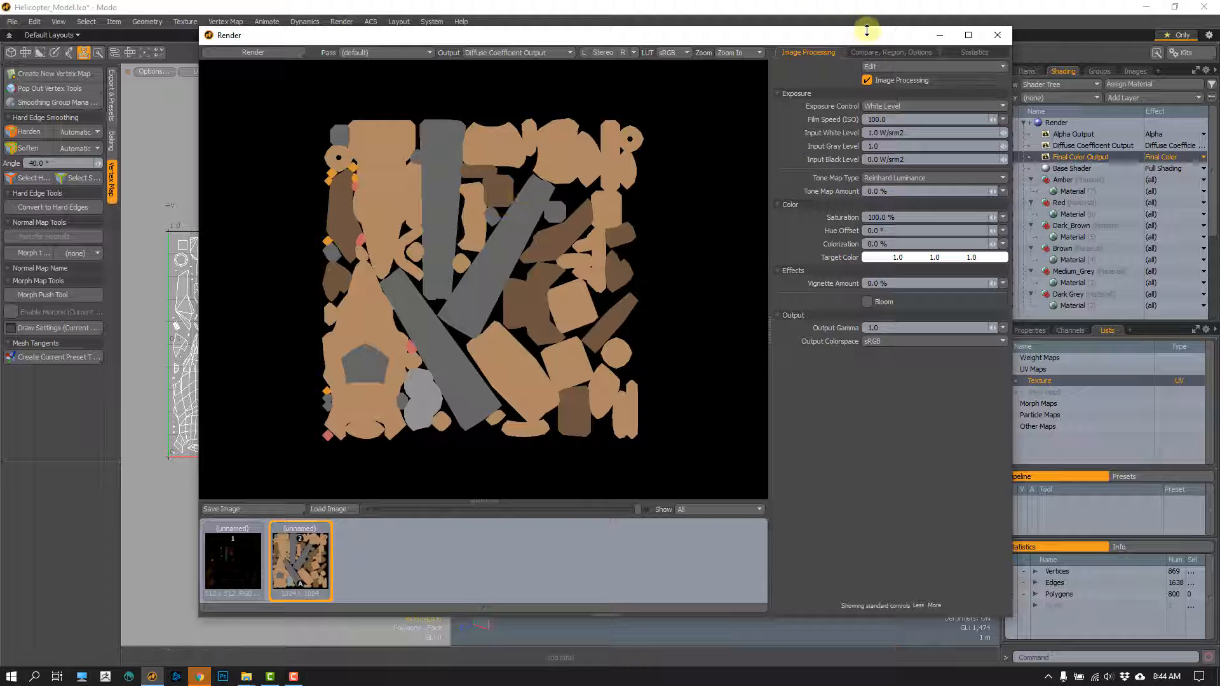
click(996, 37)
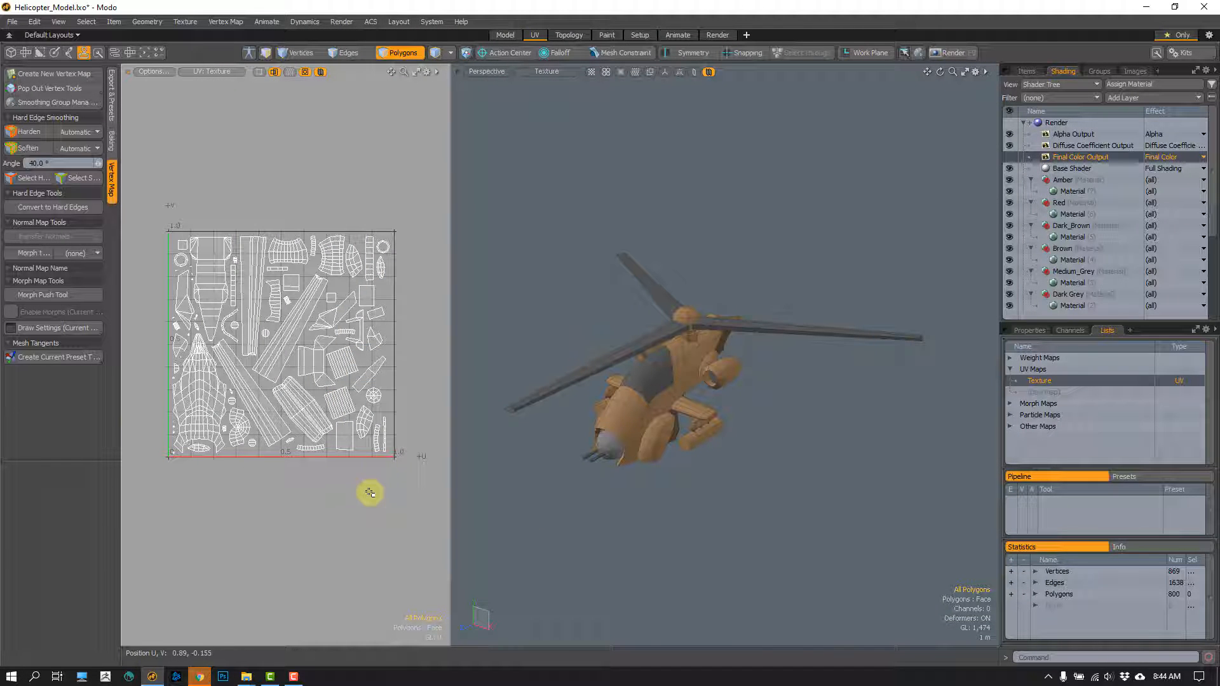
Step: Open Helicopter_BaseColor.png from the Desktop folder in Photos, and shrink and place its window beside the helicopter model
drag(0, 273, 398, 128)
double_click(242, 415)
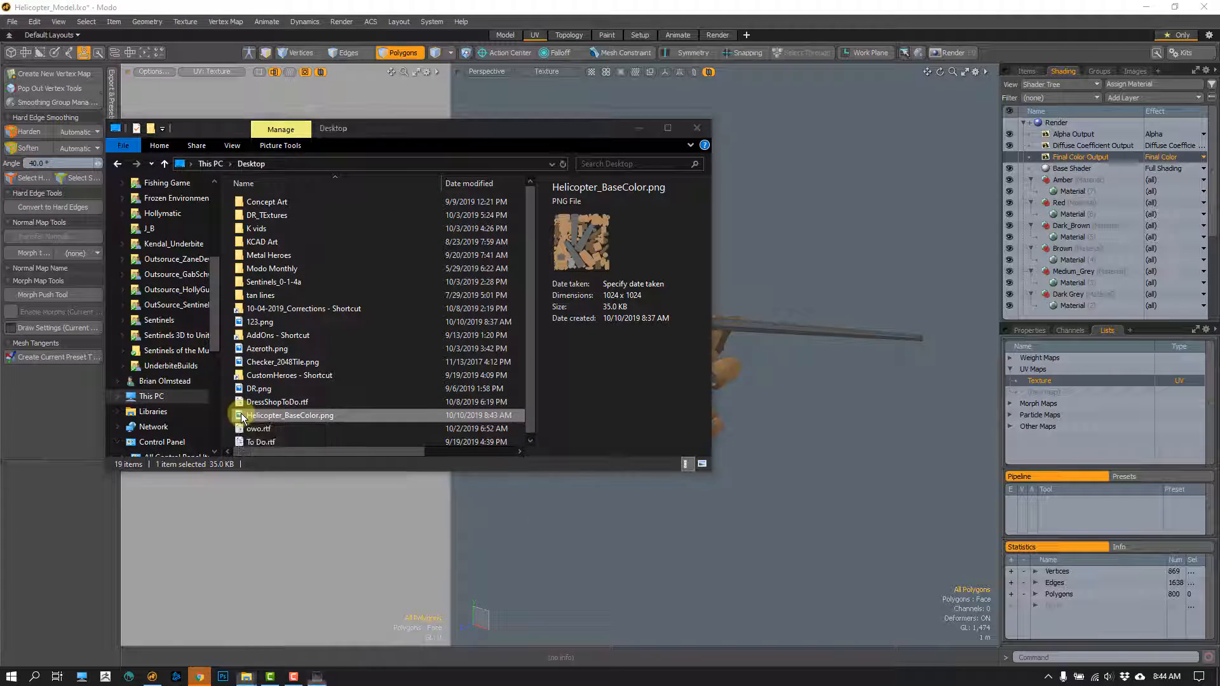
click(212, 127)
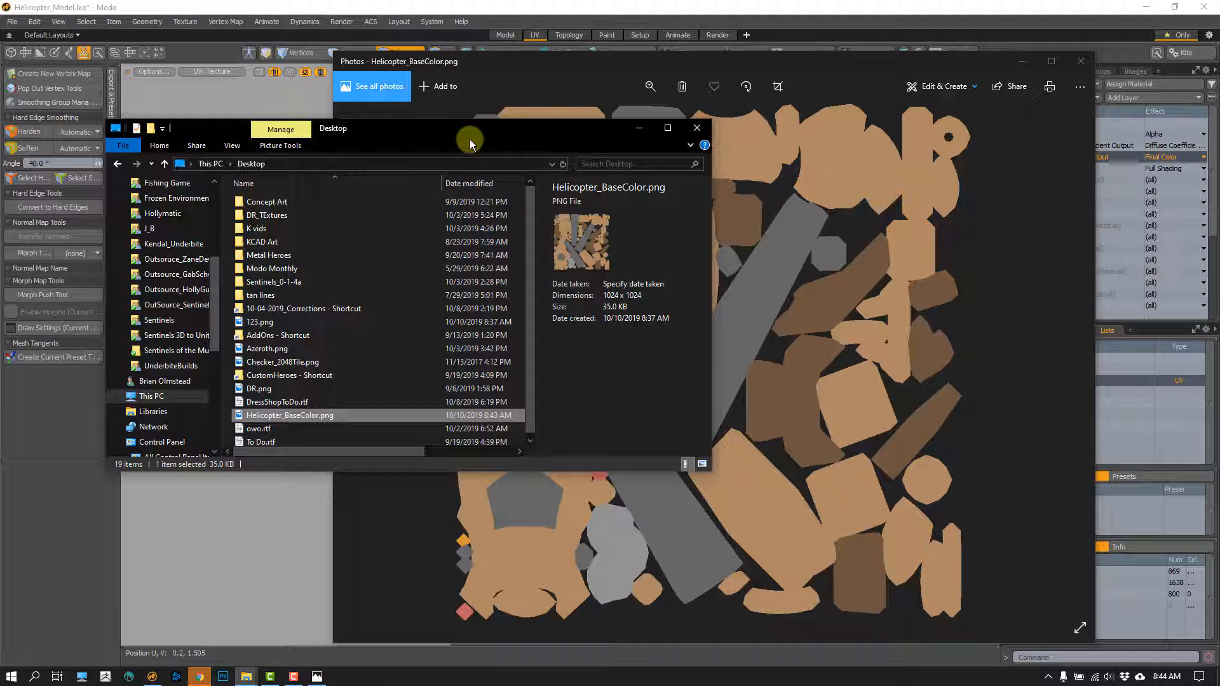
drag(484, 133, 0, 277)
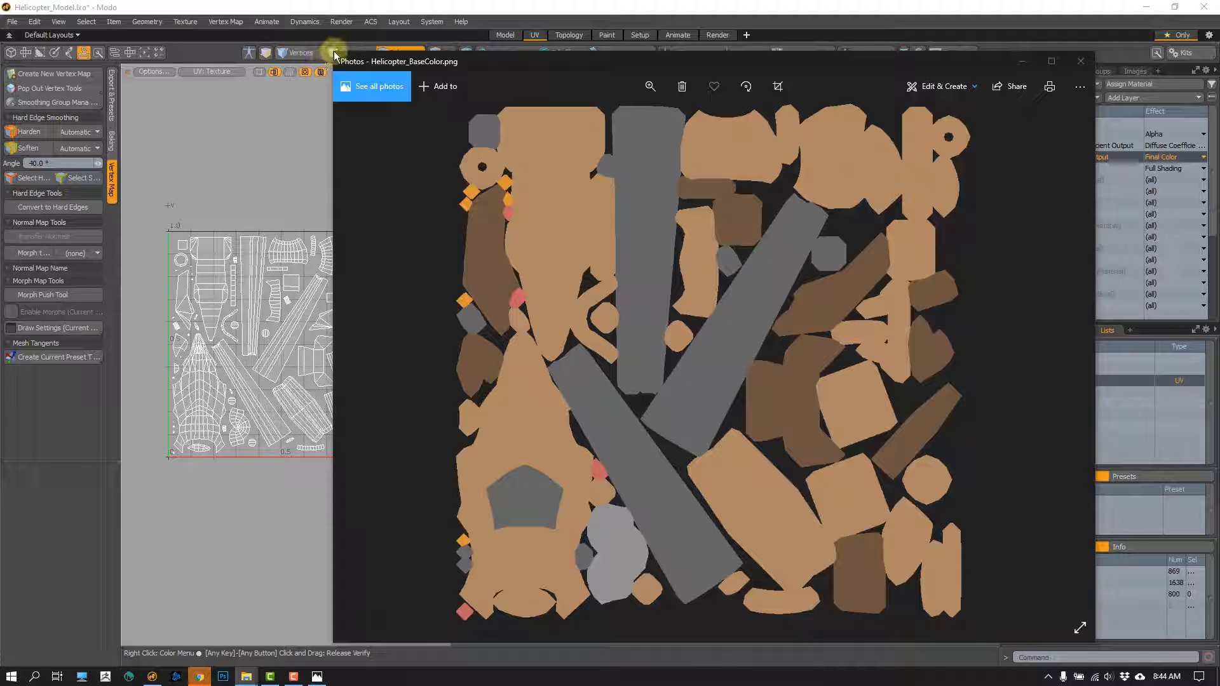
drag(332, 52, 686, 180)
drag(818, 198, 227, 102)
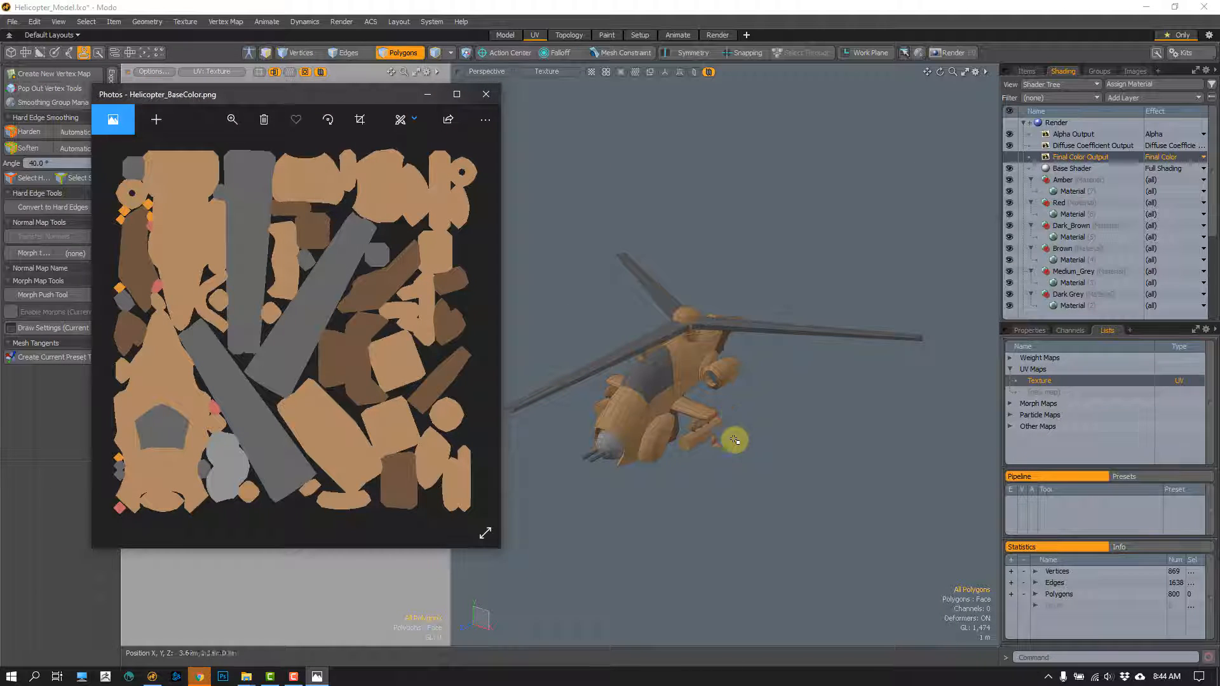
Step: Compare Helicopter_BaseColor.png with the colors on the helicopter model, and close the Photos window
alt+drag(624, 390, 714, 342)
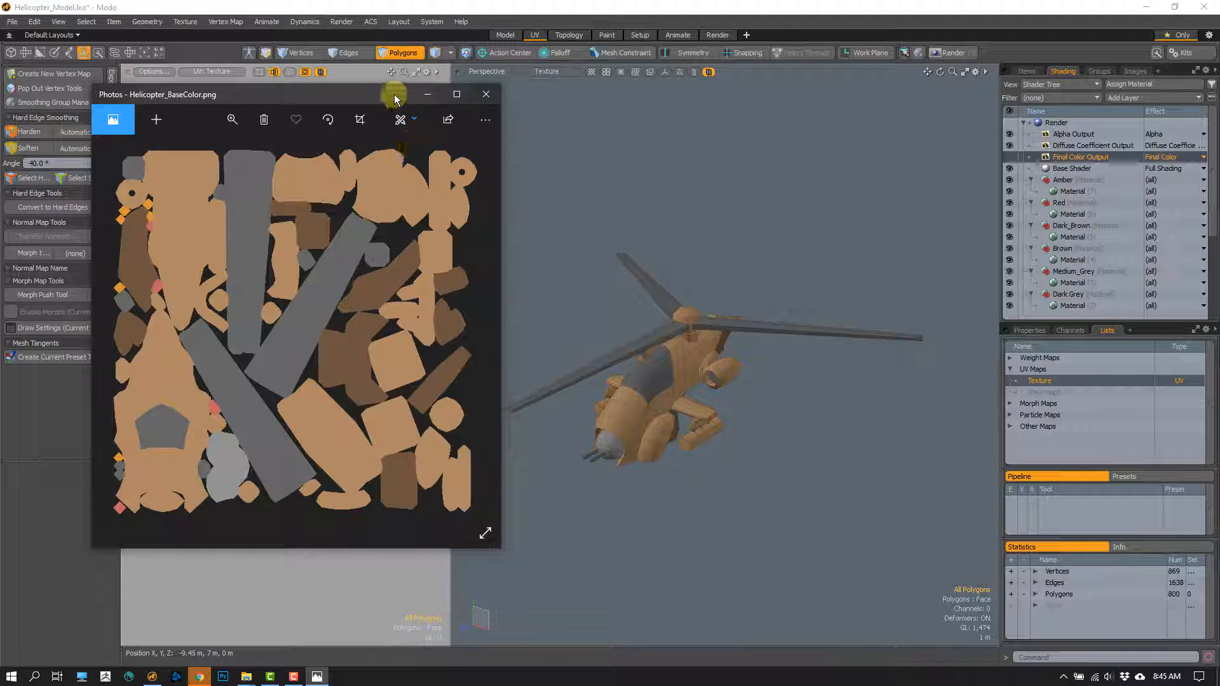
drag(394, 99, 509, 100)
click(598, 101)
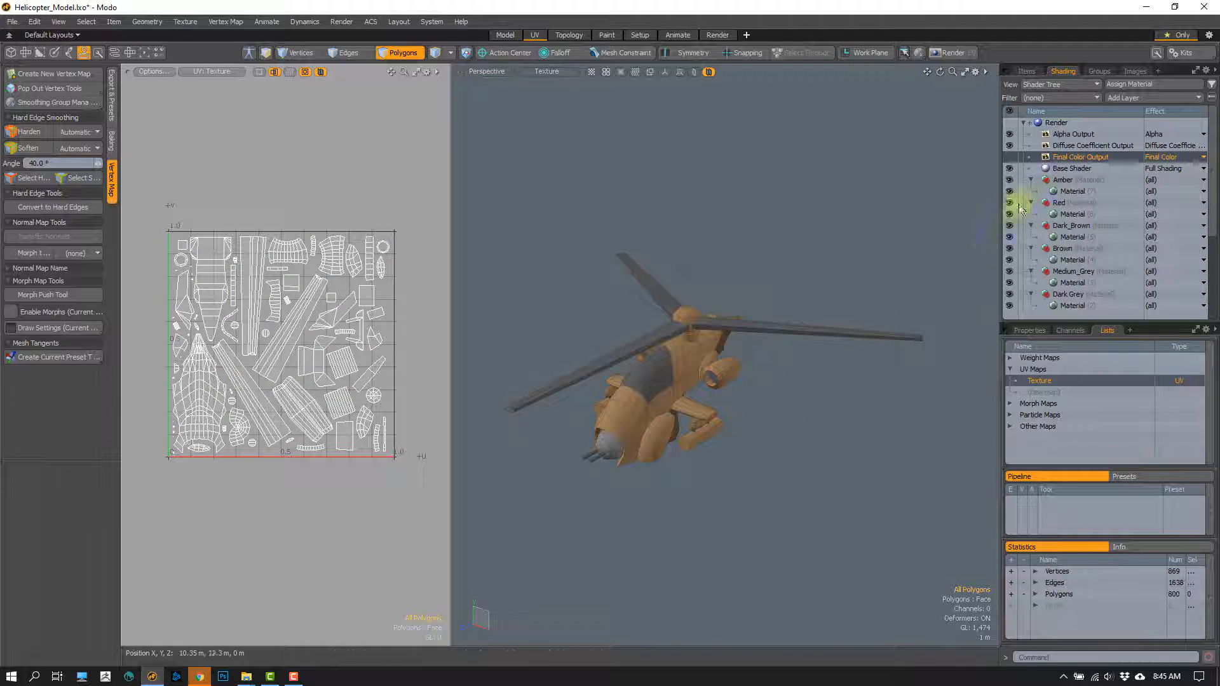
Step: Save the scene under the new name Helicopter_Materials.lxo in the Helicopter folder
click(1065, 179)
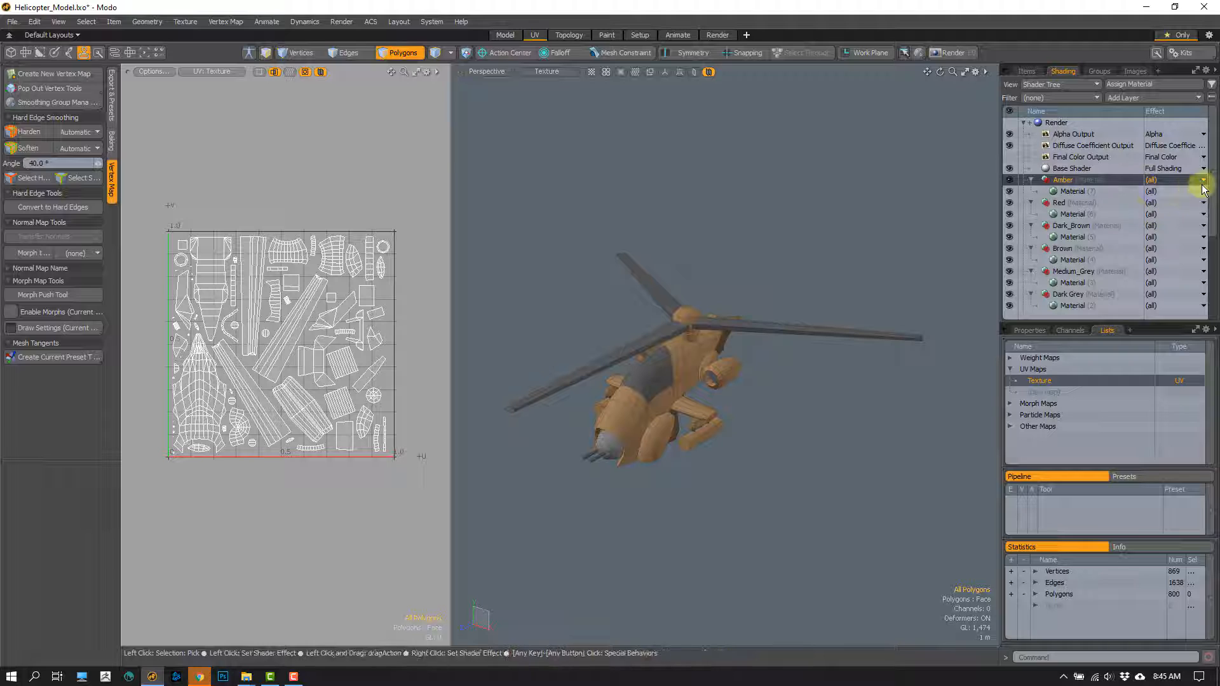
scroll(1203, 189, down, 3)
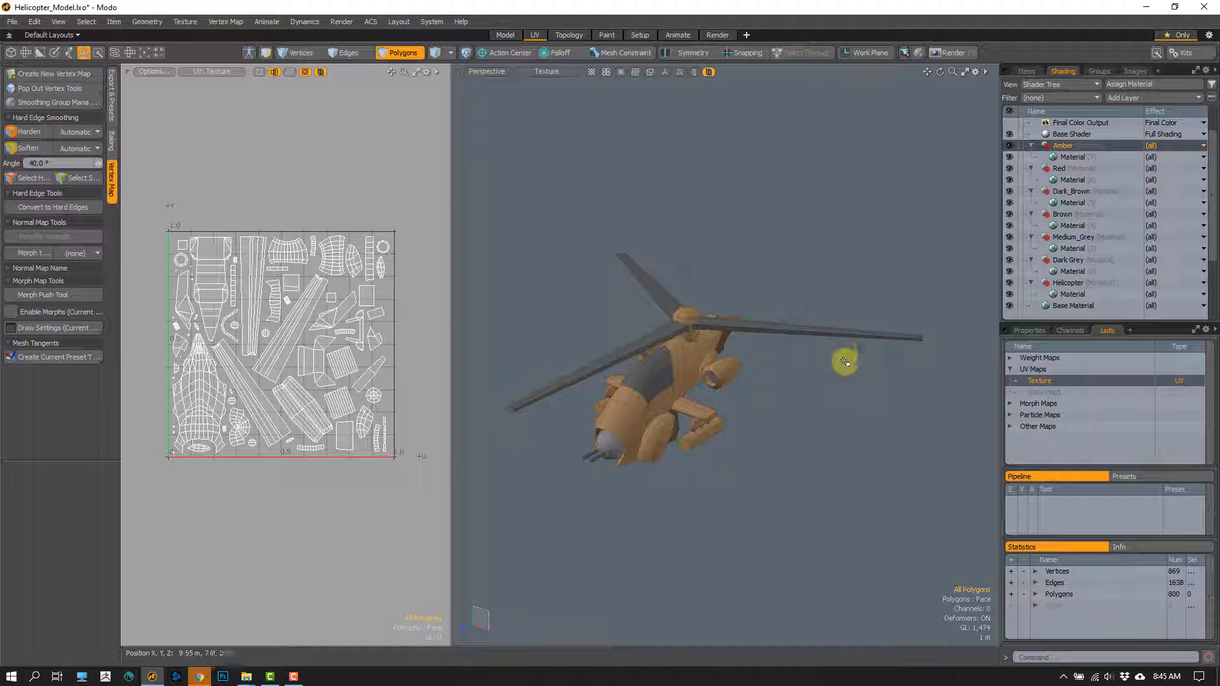
click(11, 21)
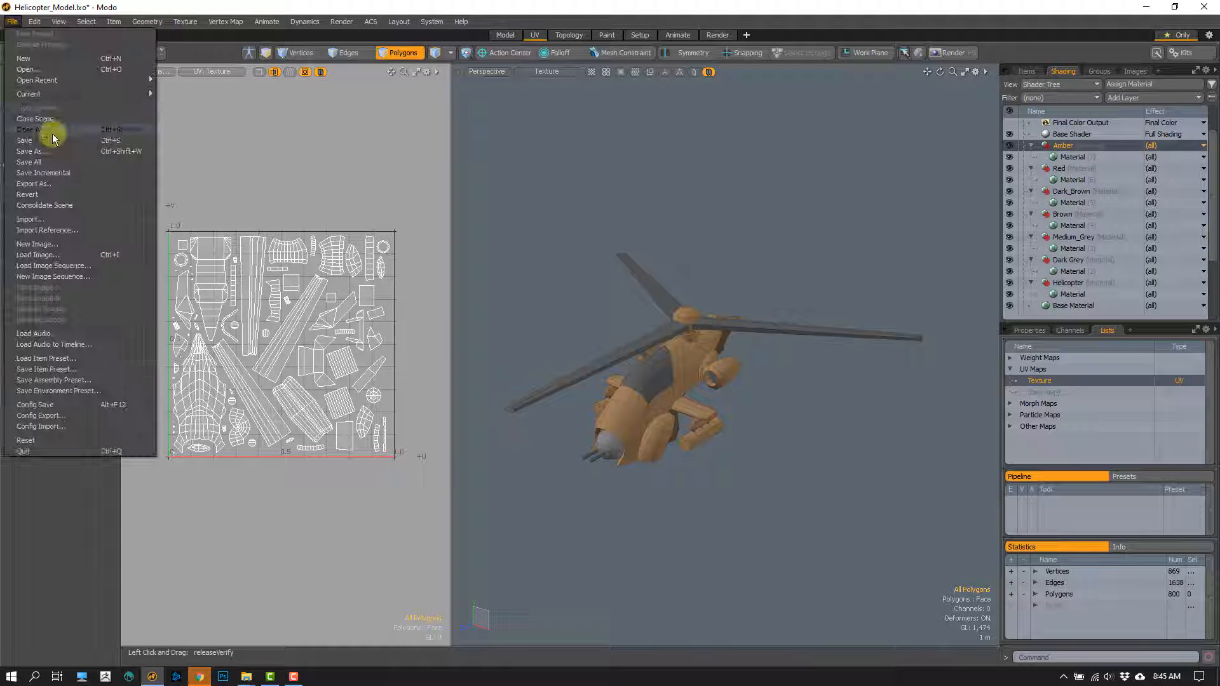
click(44, 150)
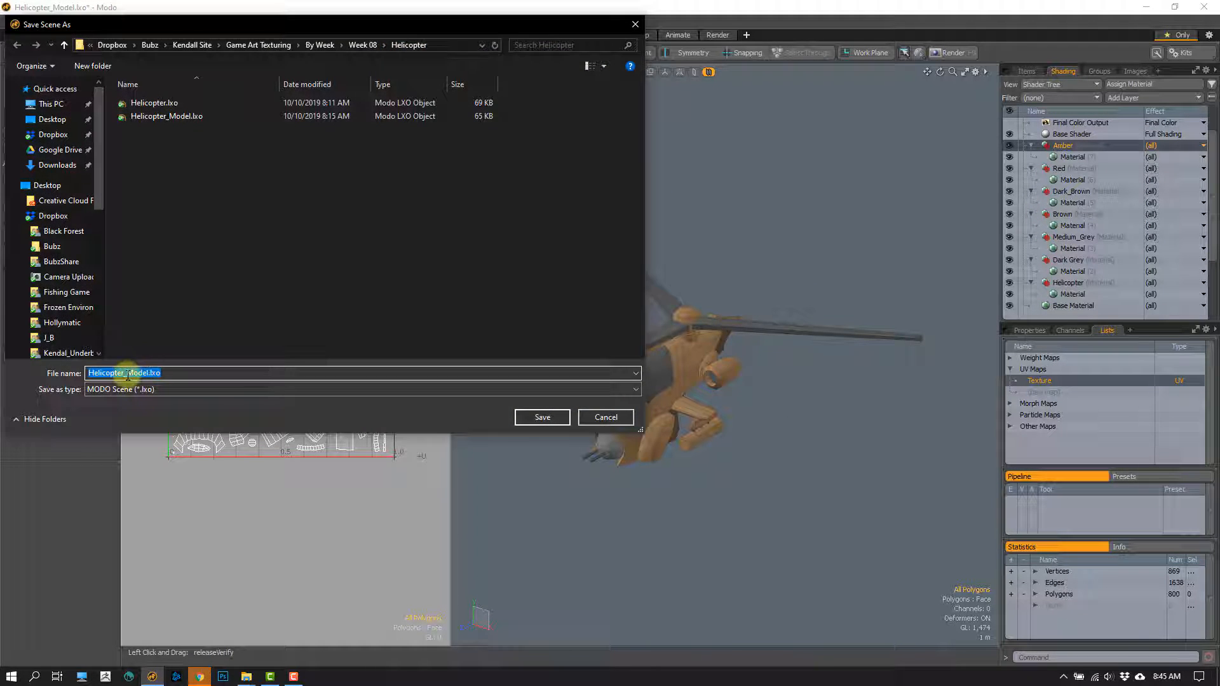
click(117, 374)
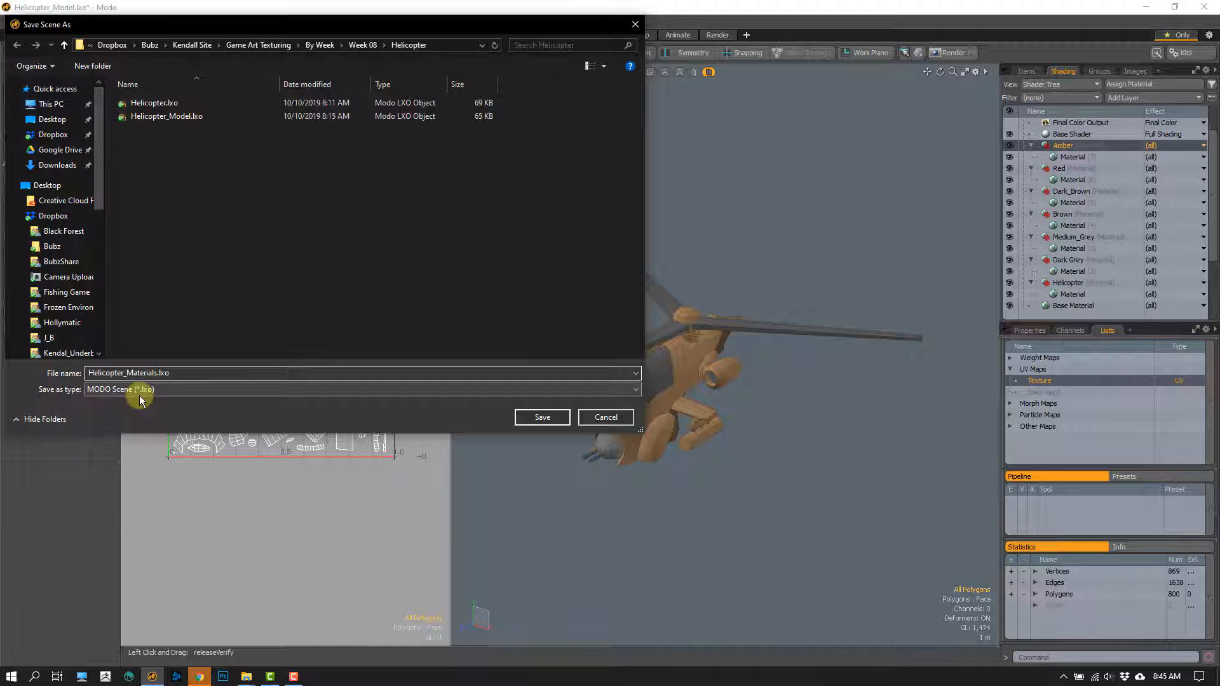
click(543, 417)
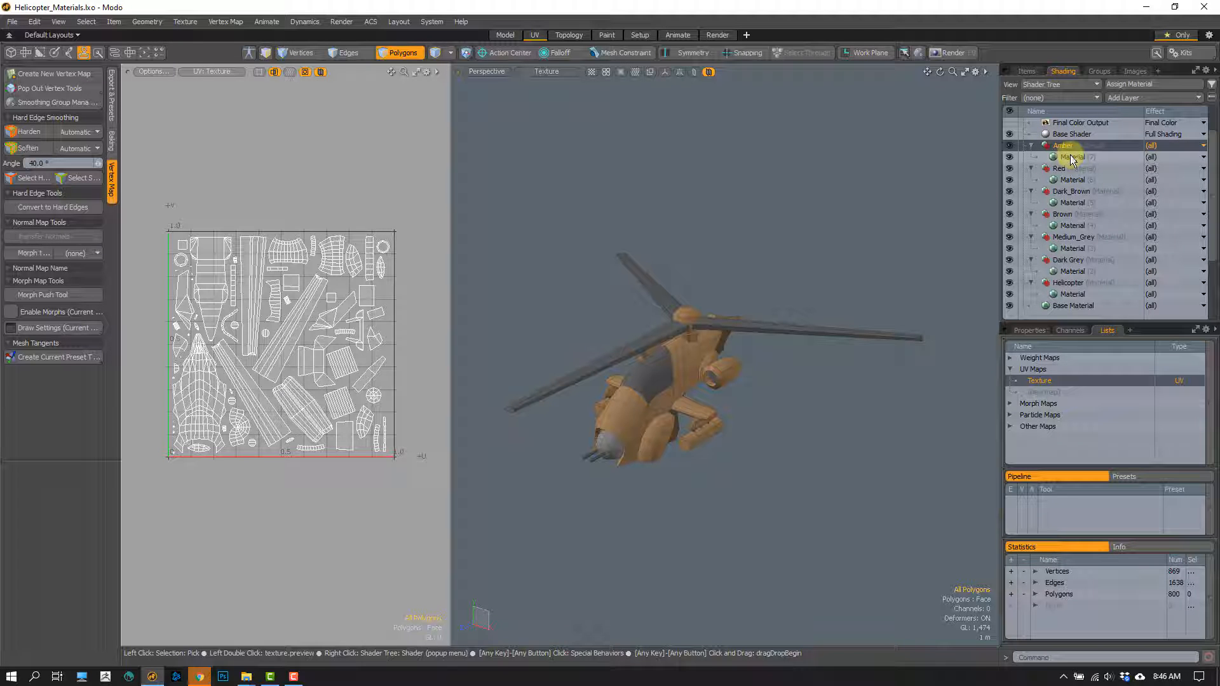
Step: Delete the Amber, Red, Dark_Brown, Brown, Medium_Grey and Dark Grey material groups from the Shader Tree, keeping Helicopter
scroll(1144, 245, down, 1)
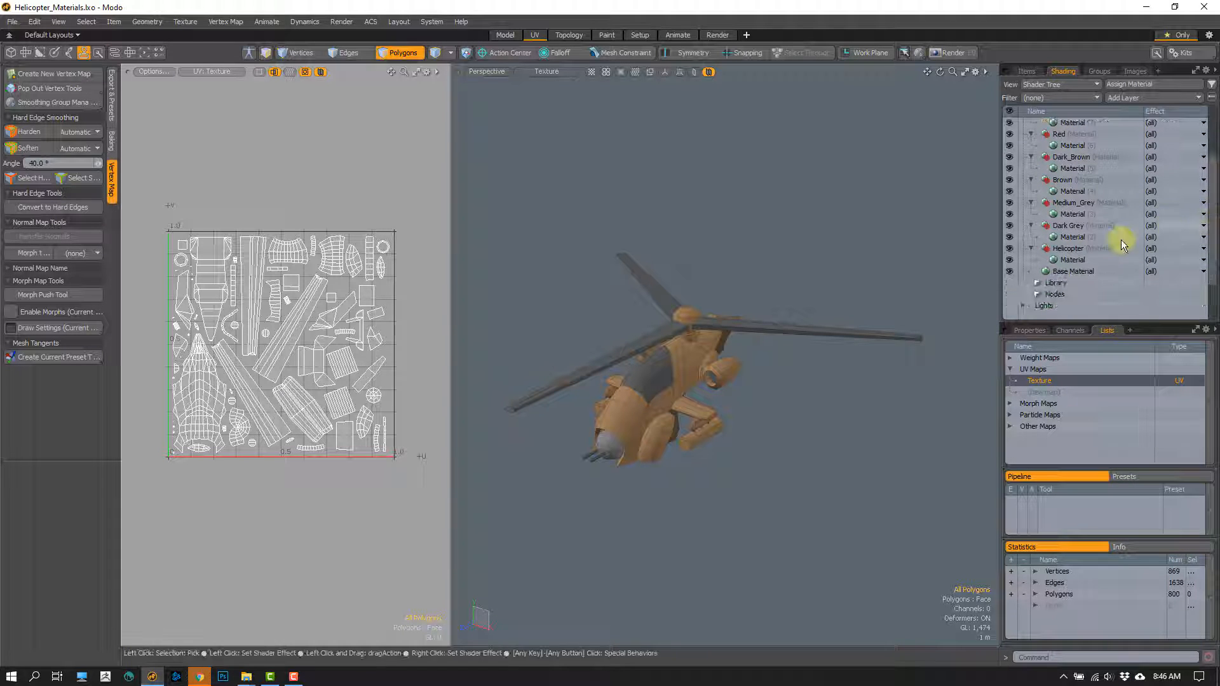
click(1073, 259)
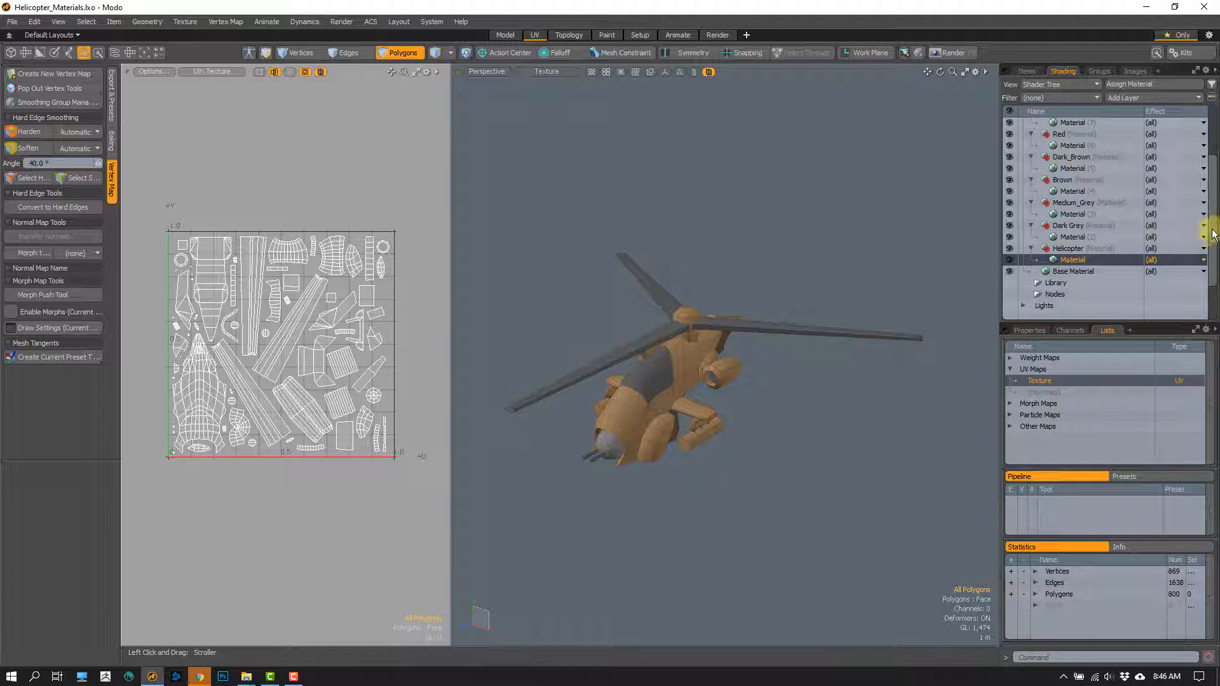
scroll(1214, 233, up, 2)
click(1074, 292)
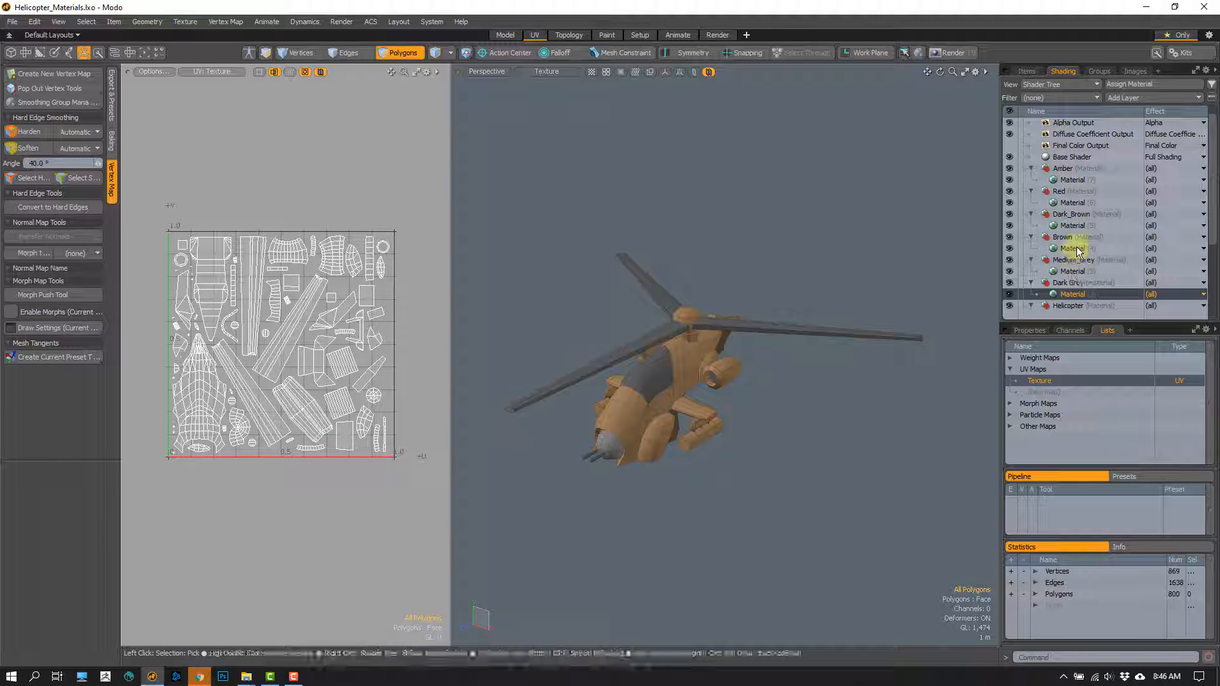
shift+click(1069, 169)
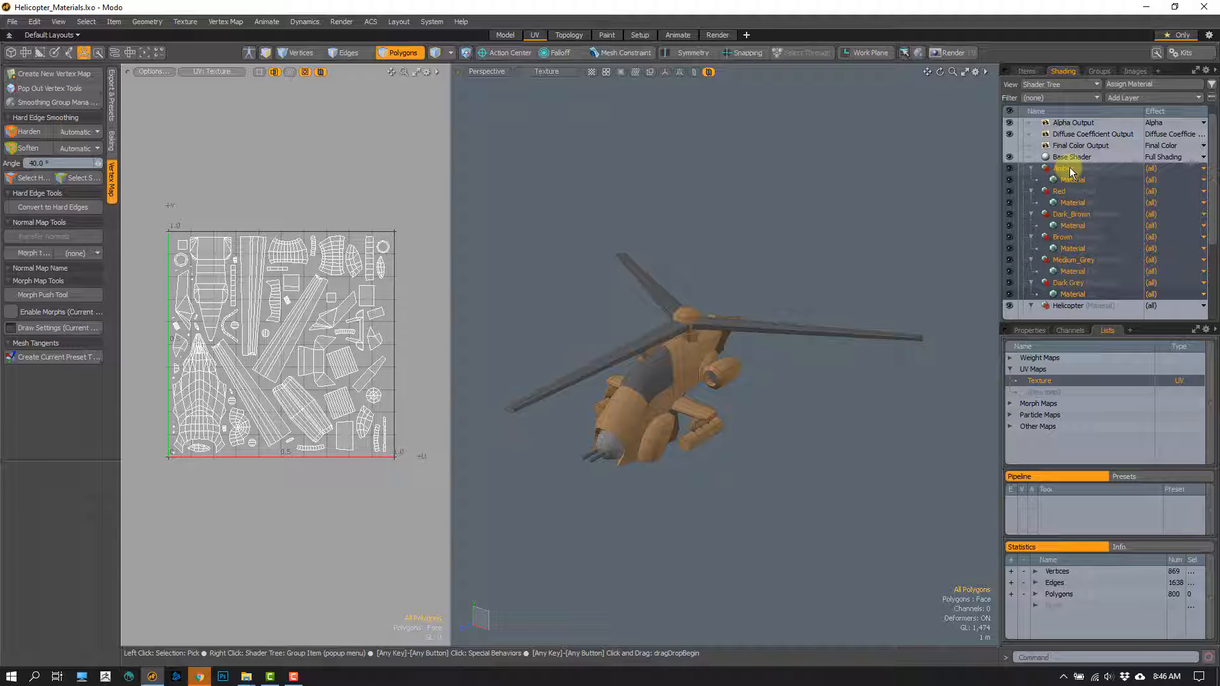
right_click(1072, 172)
click(1039, 248)
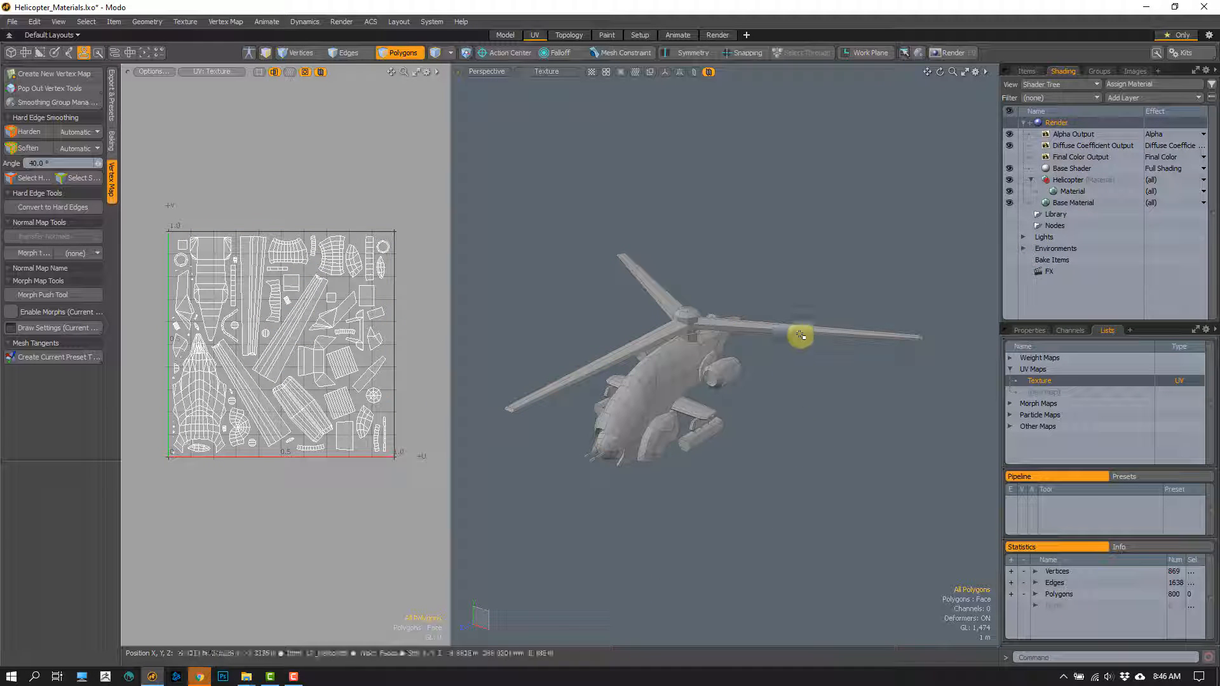
Step: Select all of the helicopter's polygons and assign them the existing Helicopter material
mouse_move(495, 565)
right_down()
mouse_move(855, 204)
mouse_move(784, 265)
right_up()
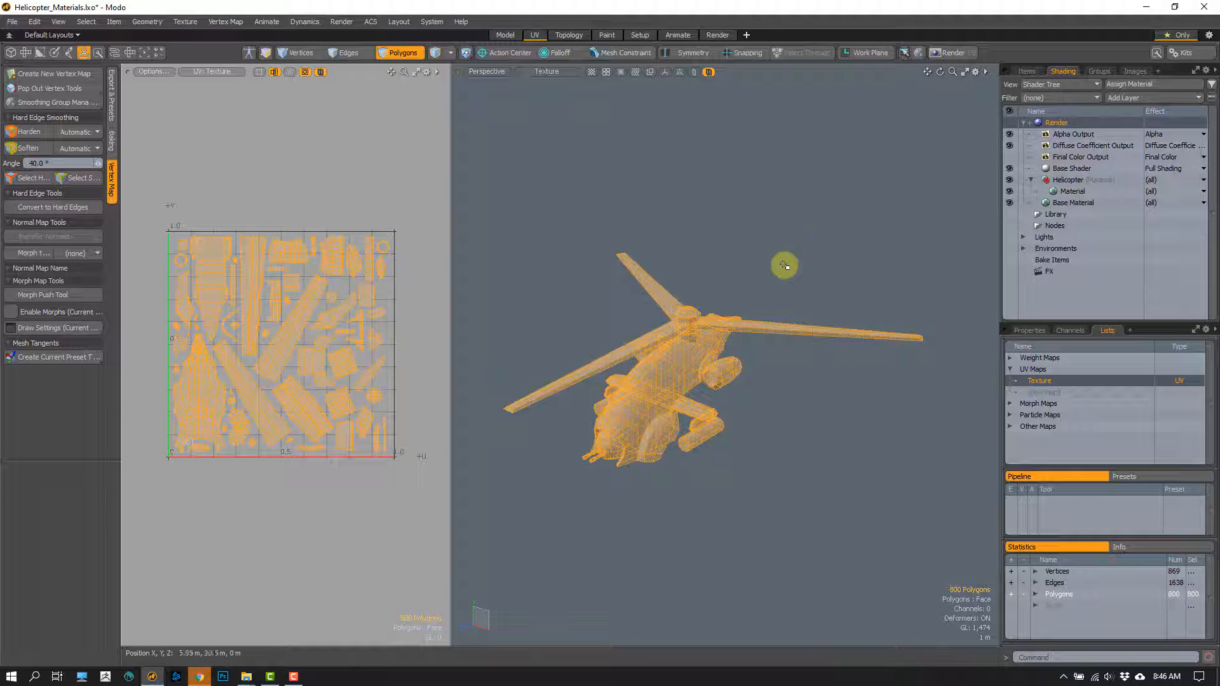
key(m)
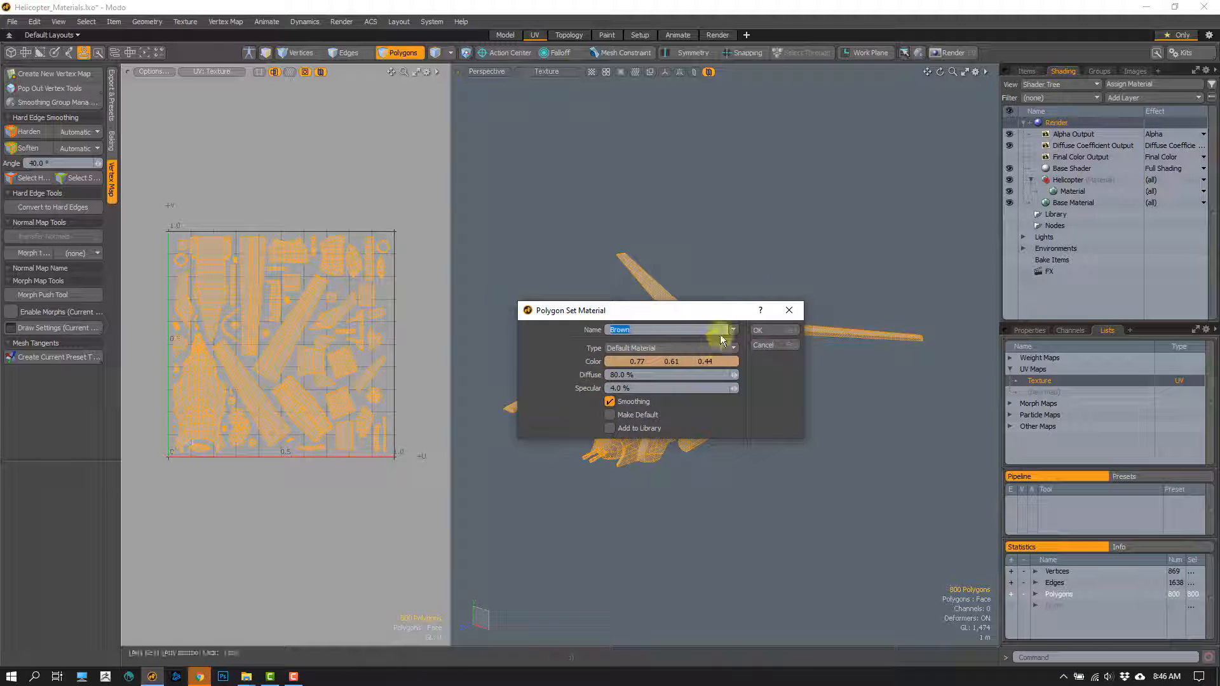
click(737, 330)
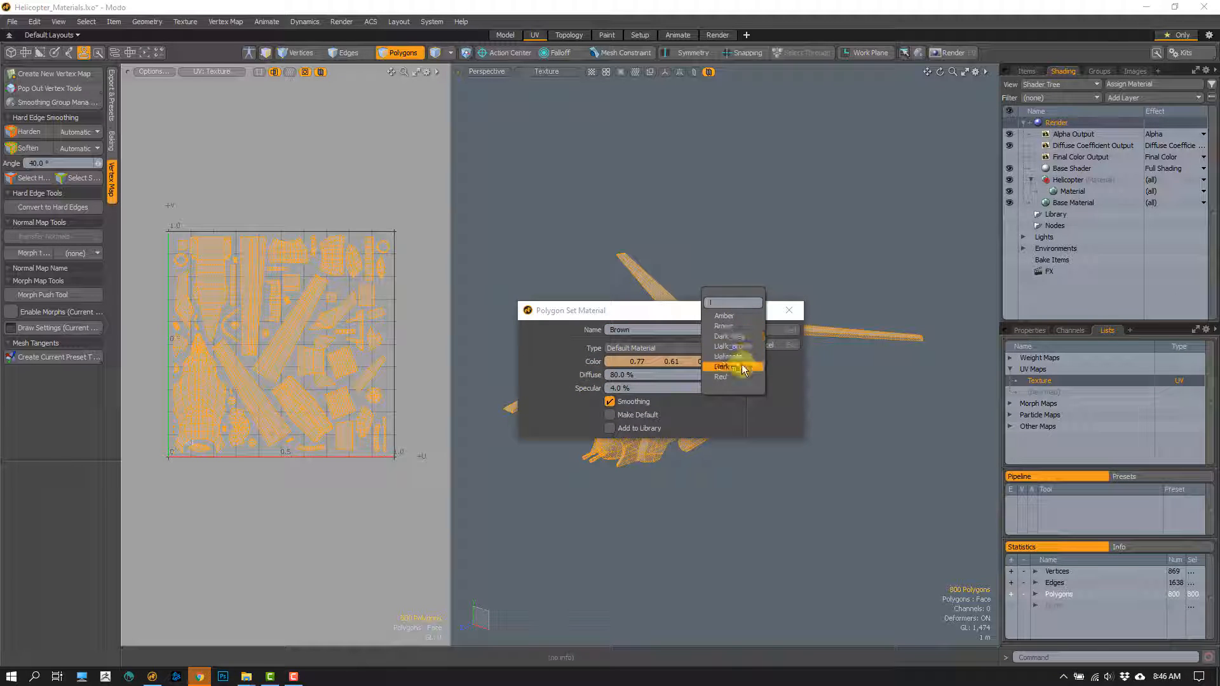
click(731, 360)
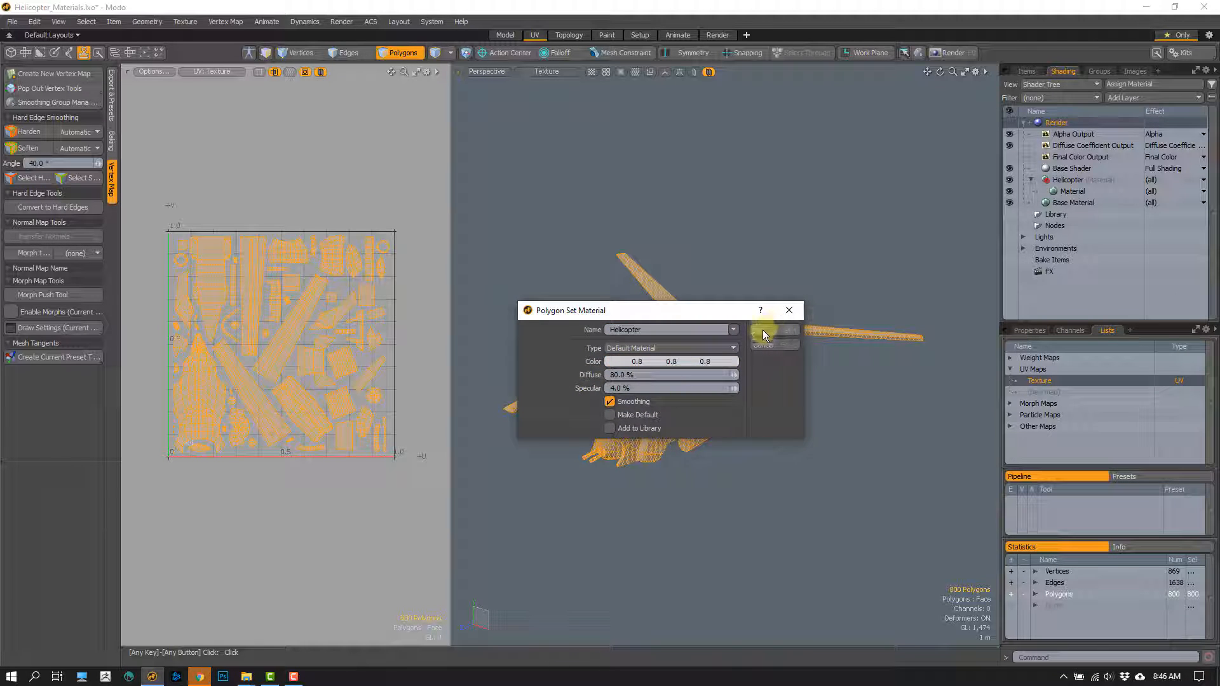
click(761, 329)
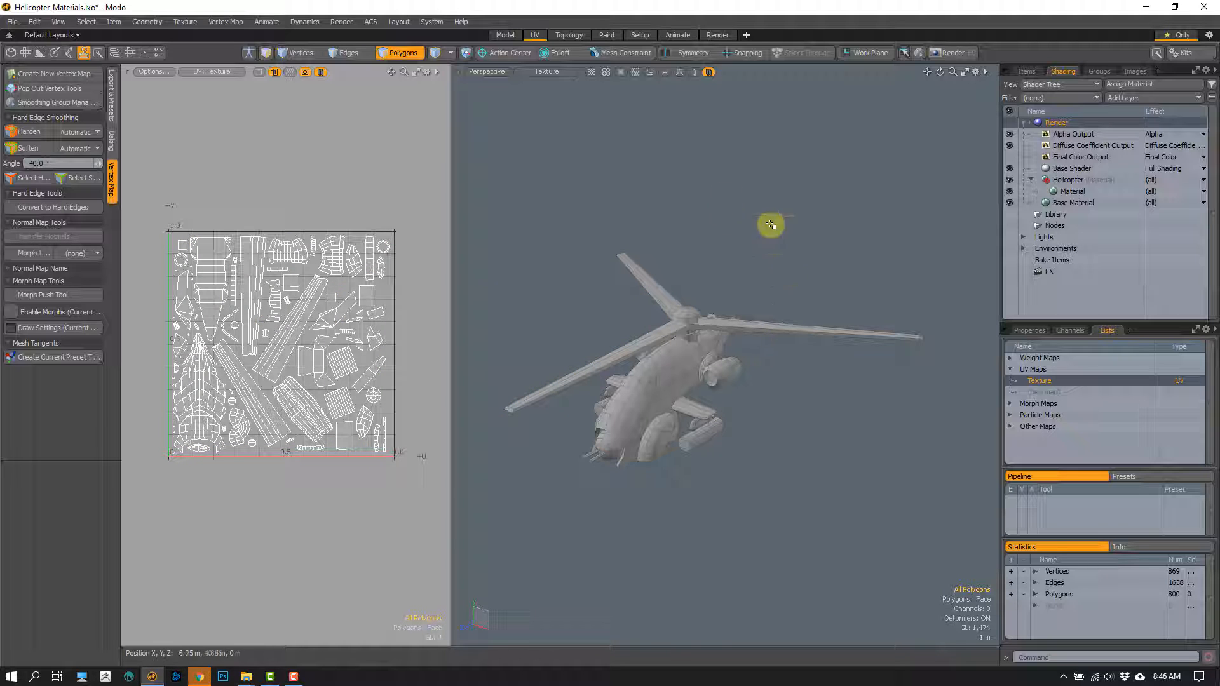
right_drag(771, 224, 819, 422)
key(Escape)
mouse_move(703, 441)
alt+mouse_down()
mouse_move(659, 374)
mouse_move(659, 322)
mouse_move(766, 299)
alt+mouse_up()
right_drag(765, 299, 758, 447)
key(Escape)
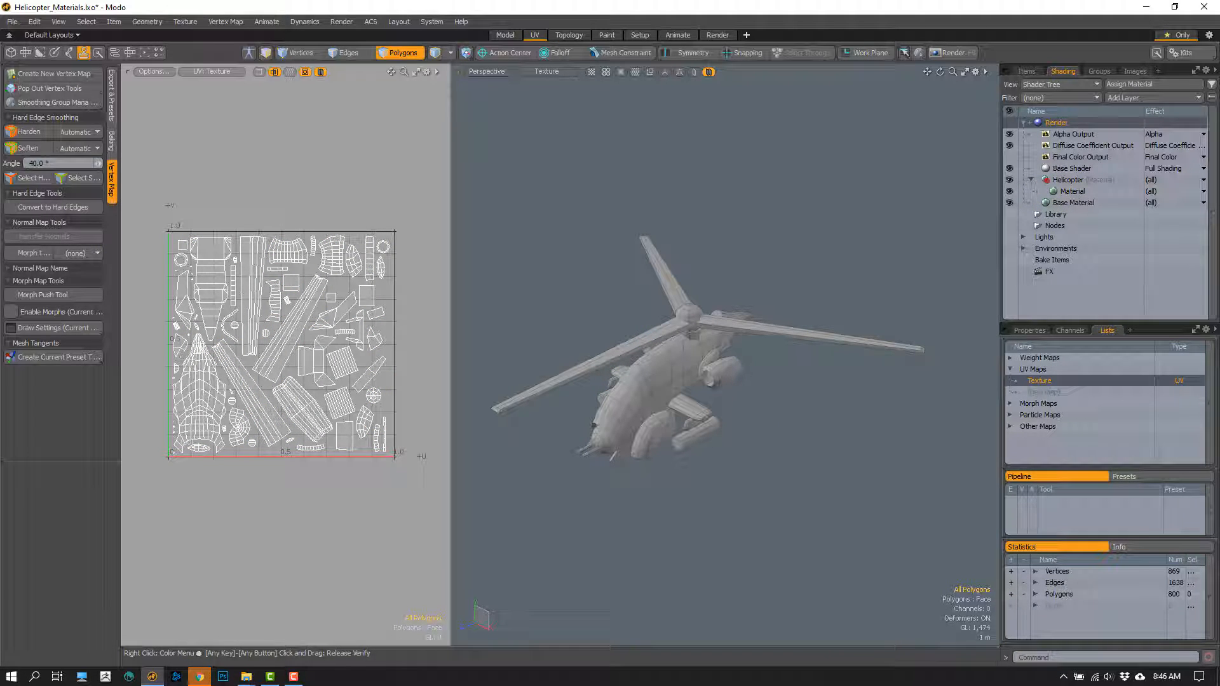
Step: Add Helicopter_BaseColor.png from the Desktop folder to the Helicopter material group as its diffuse color, and move the Explorer window away
drag(0, 107, 546, 122)
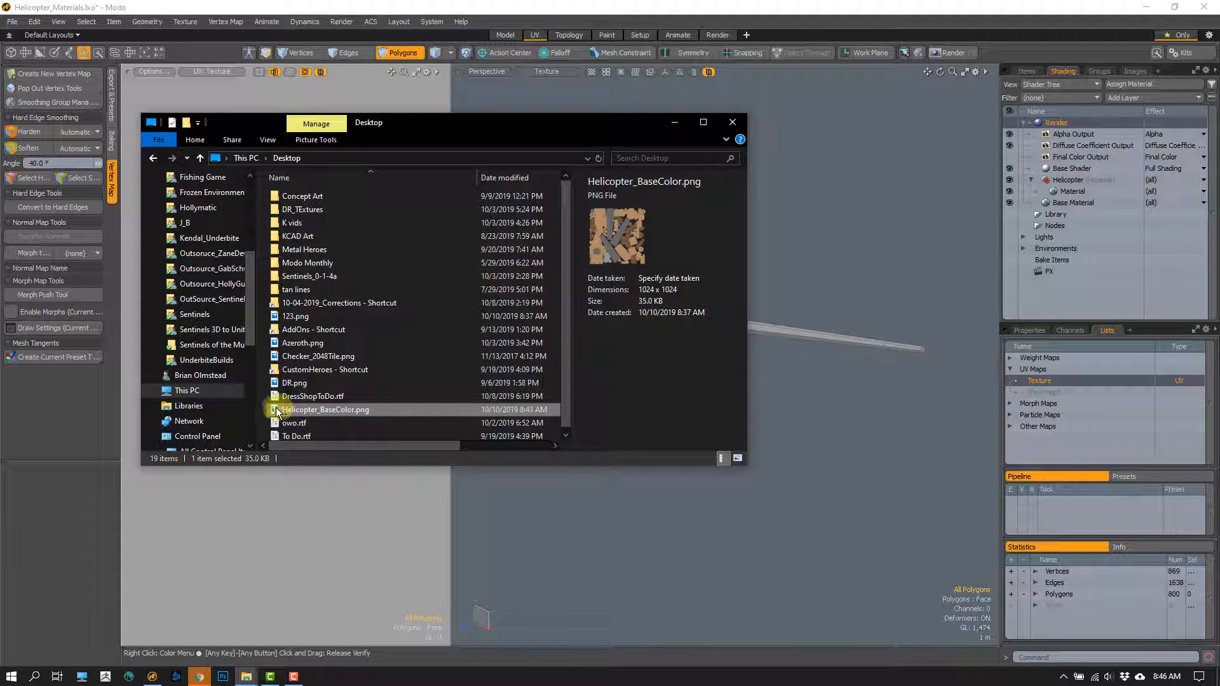
drag(278, 412, 888, 301)
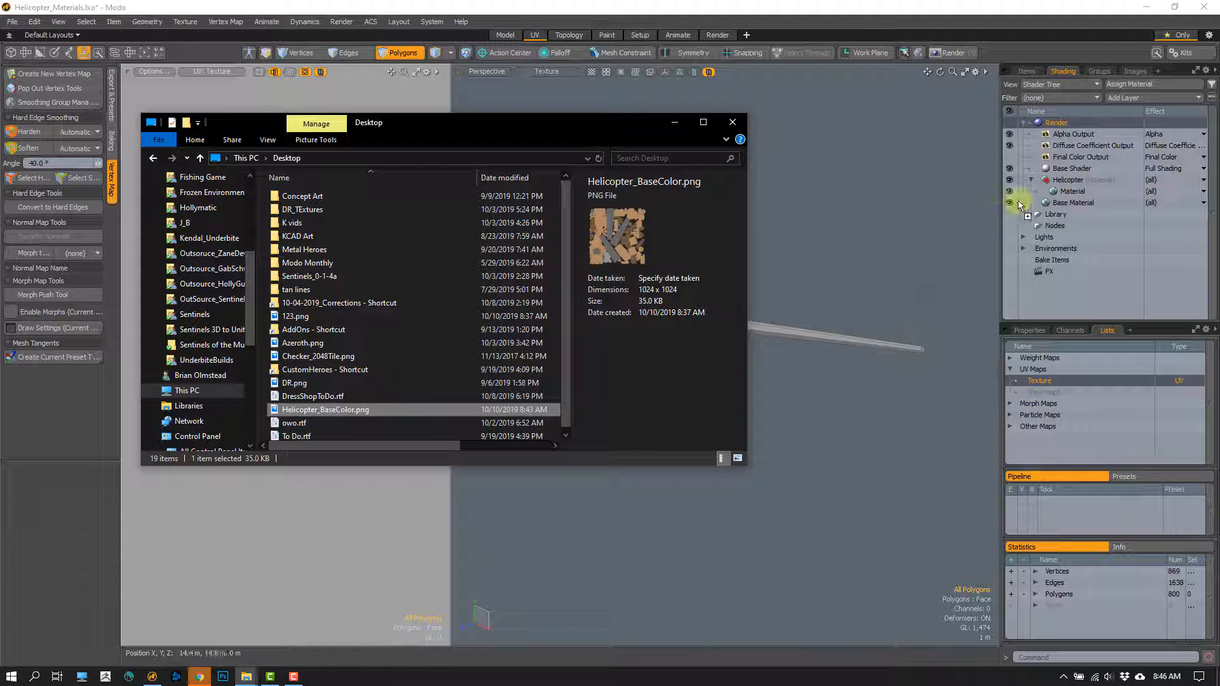
drag(1020, 205, 1066, 193)
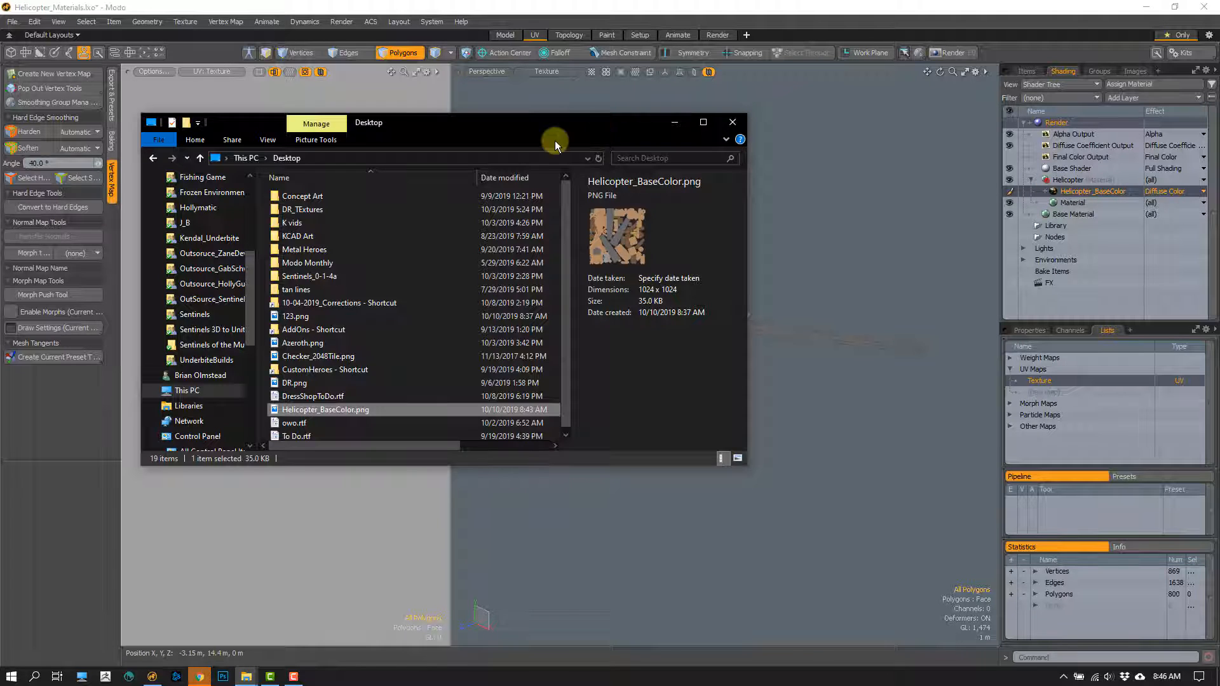
drag(553, 127, 0, 346)
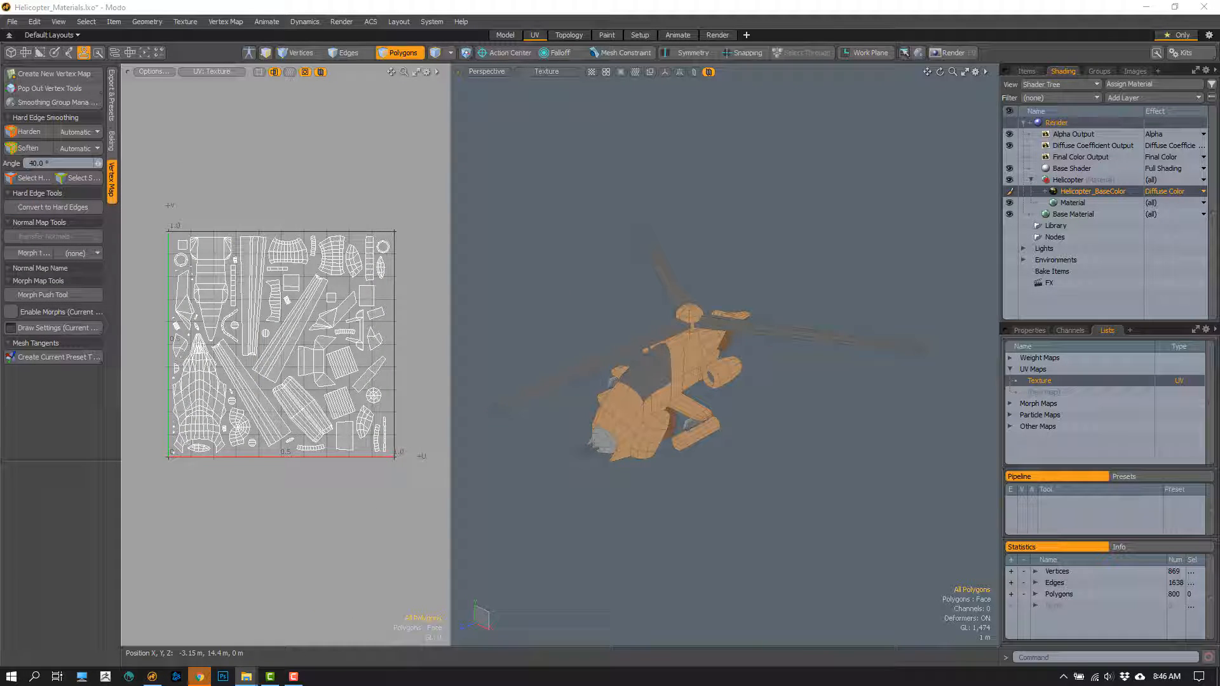
click(733, 422)
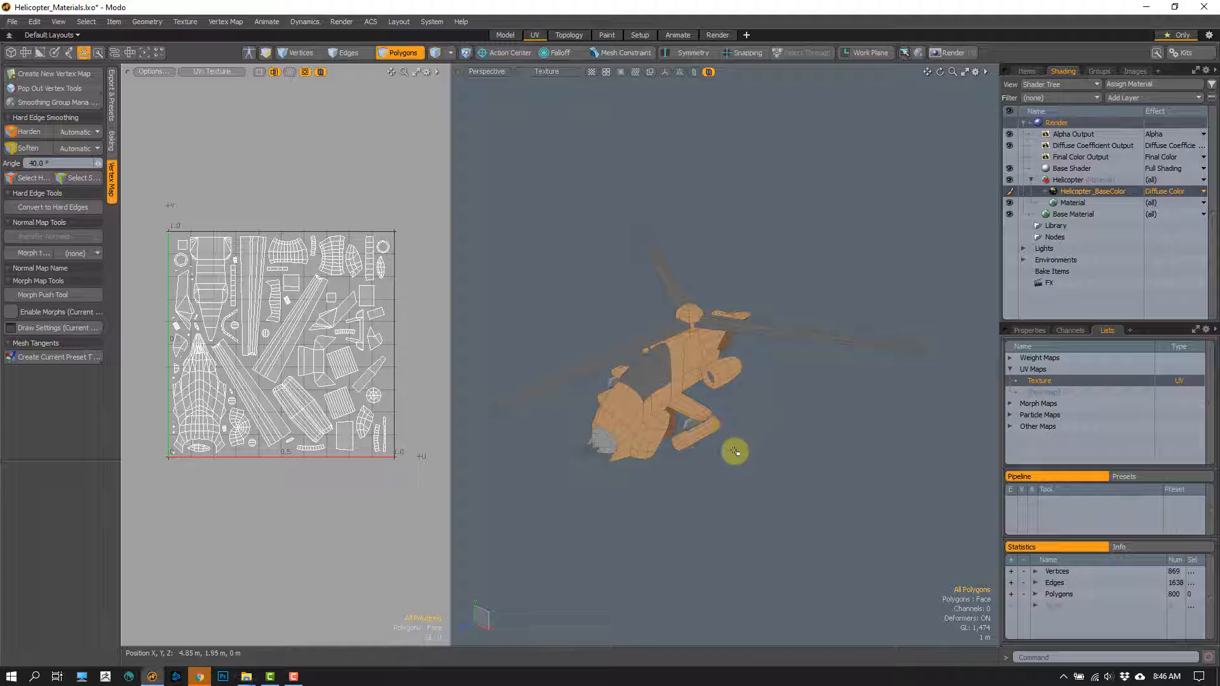
Step: Switch the perspective view's shading style to Default and inspect the textured helicopter
alt+drag(588, 414, 648, 356)
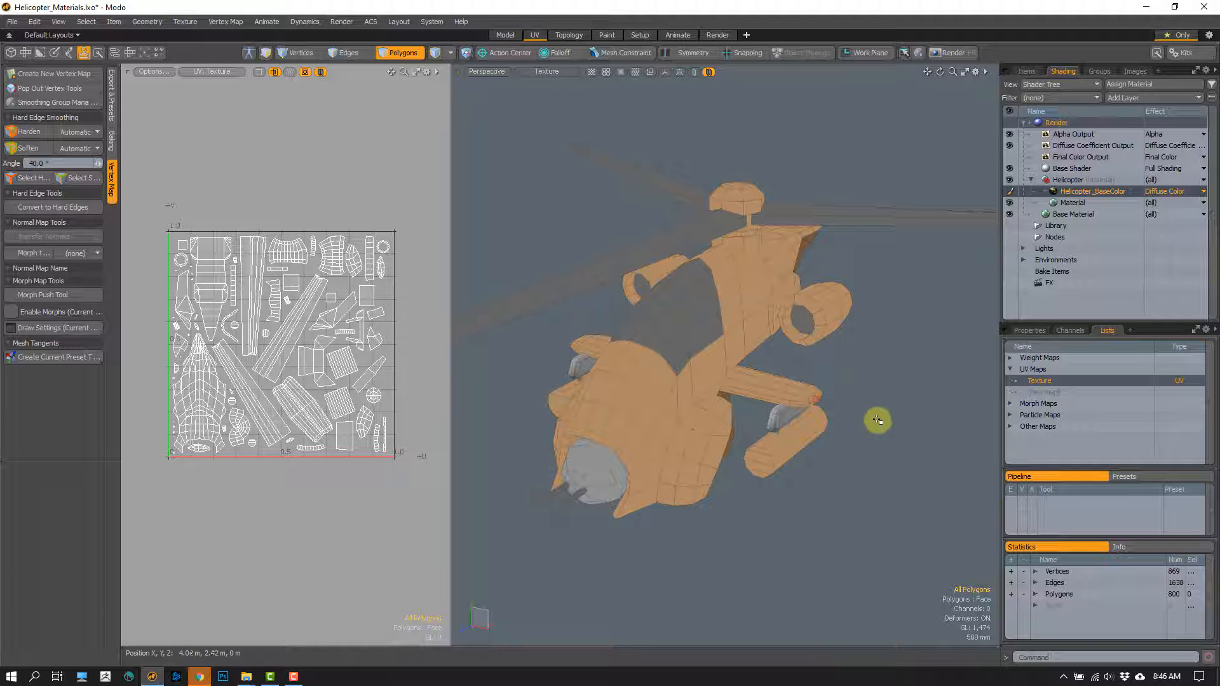
ctrl+alt+drag(756, 479, 771, 463)
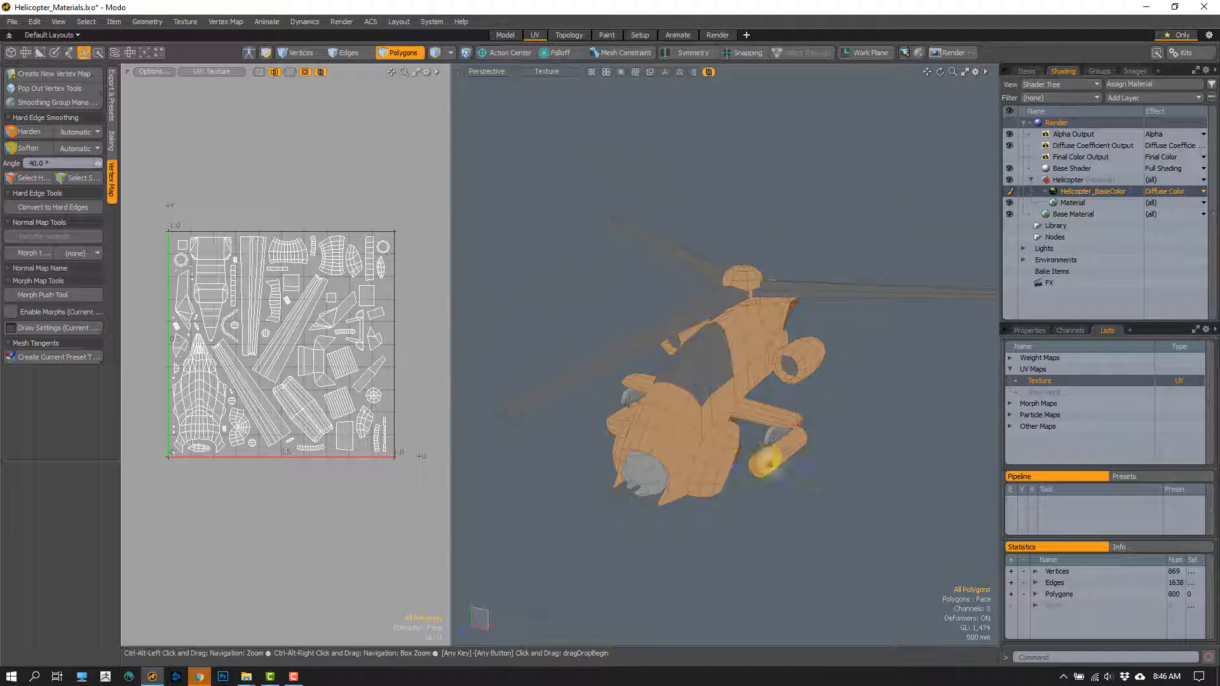
click(545, 71)
click(521, 144)
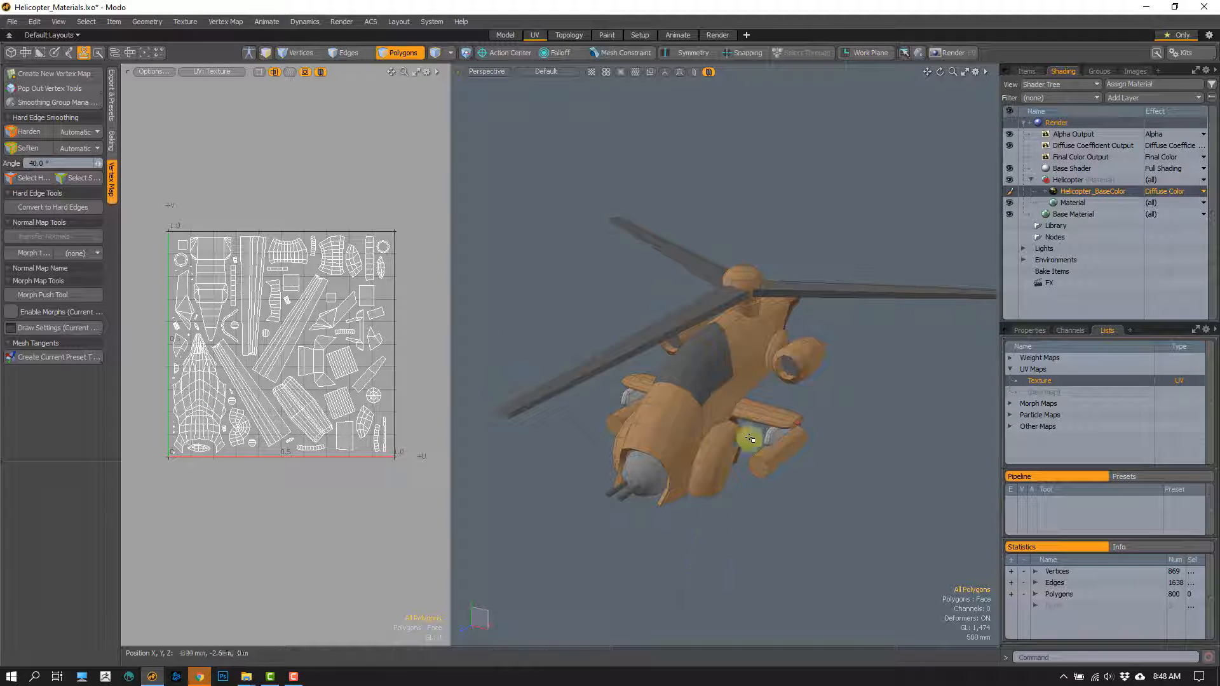
mouse_move(662, 534)
alt+mouse_down()
mouse_move(684, 479)
mouse_move(654, 506)
mouse_move(693, 477)
alt+mouse_up()
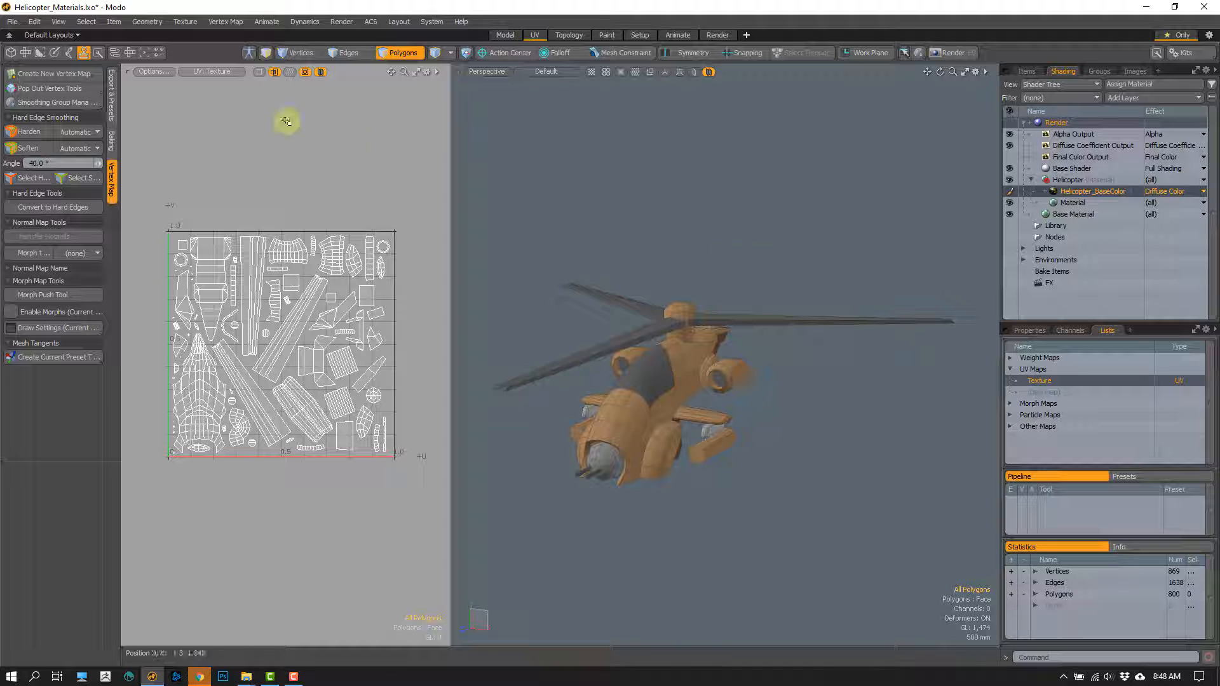
Step: Purge the unused materials from the scene
click(185, 23)
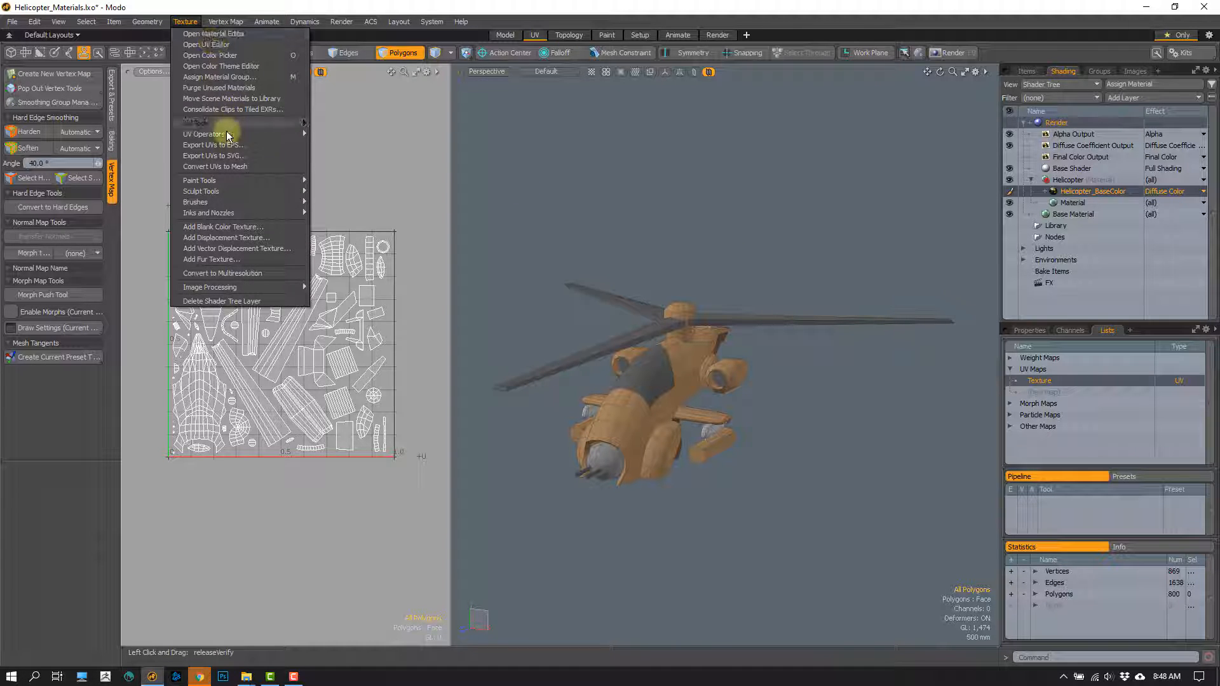
click(236, 90)
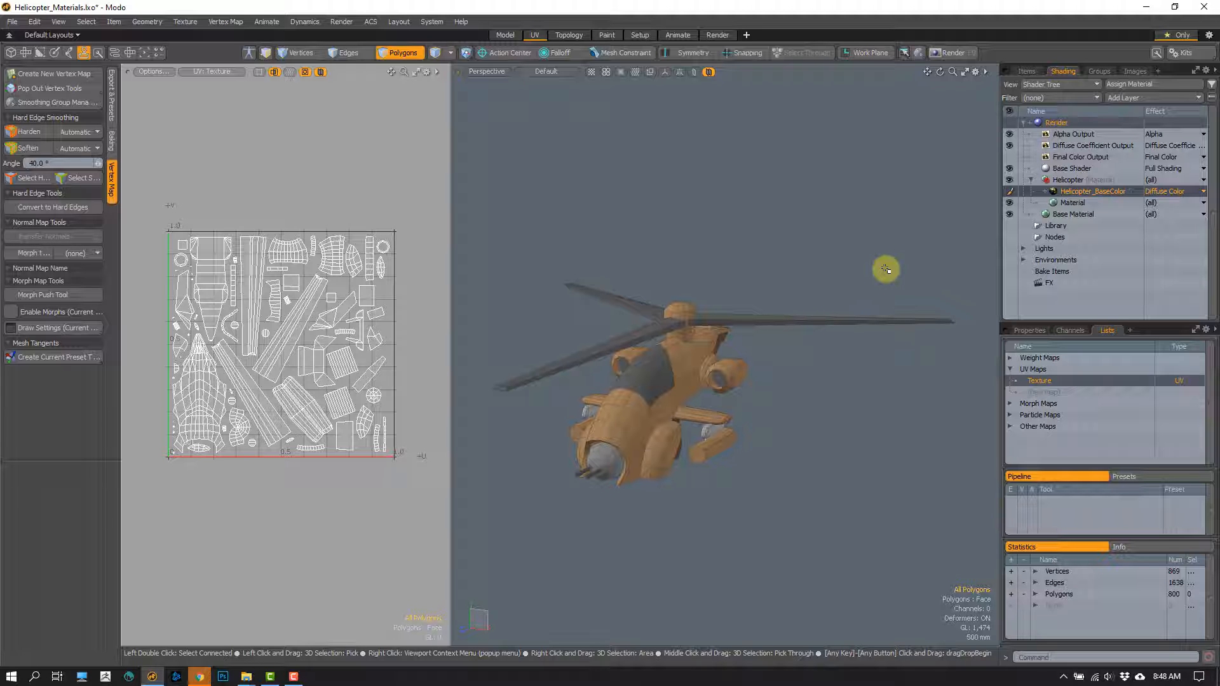
click(185, 21)
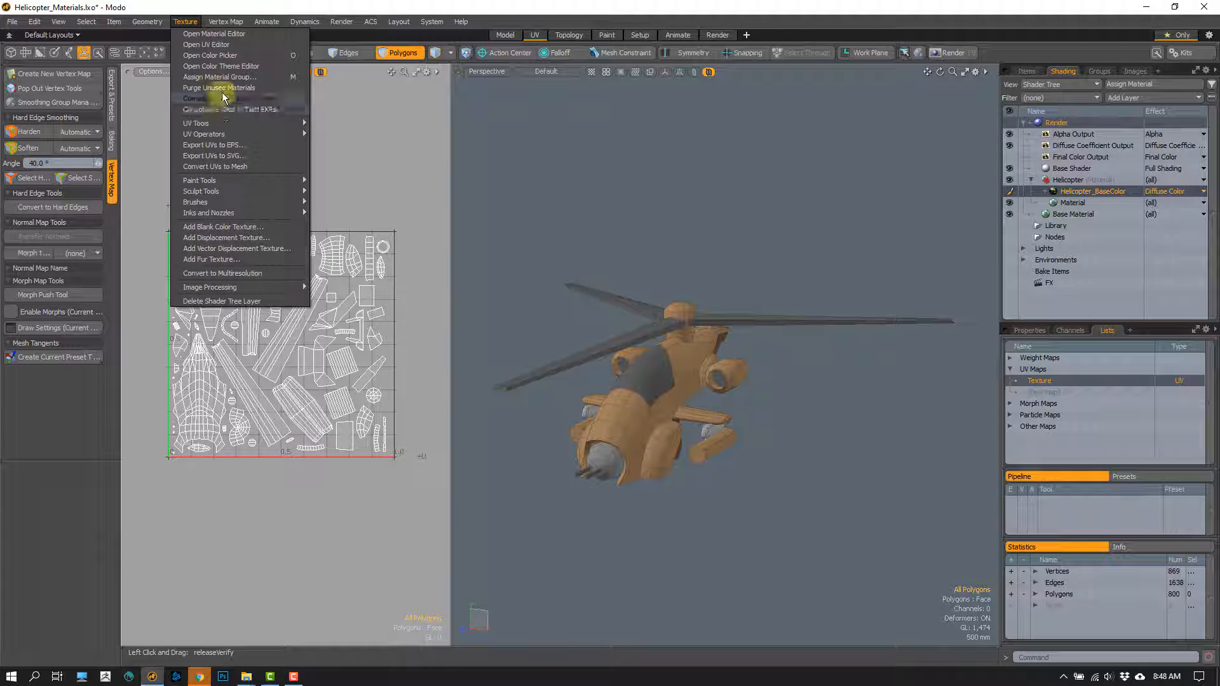
click(677, 223)
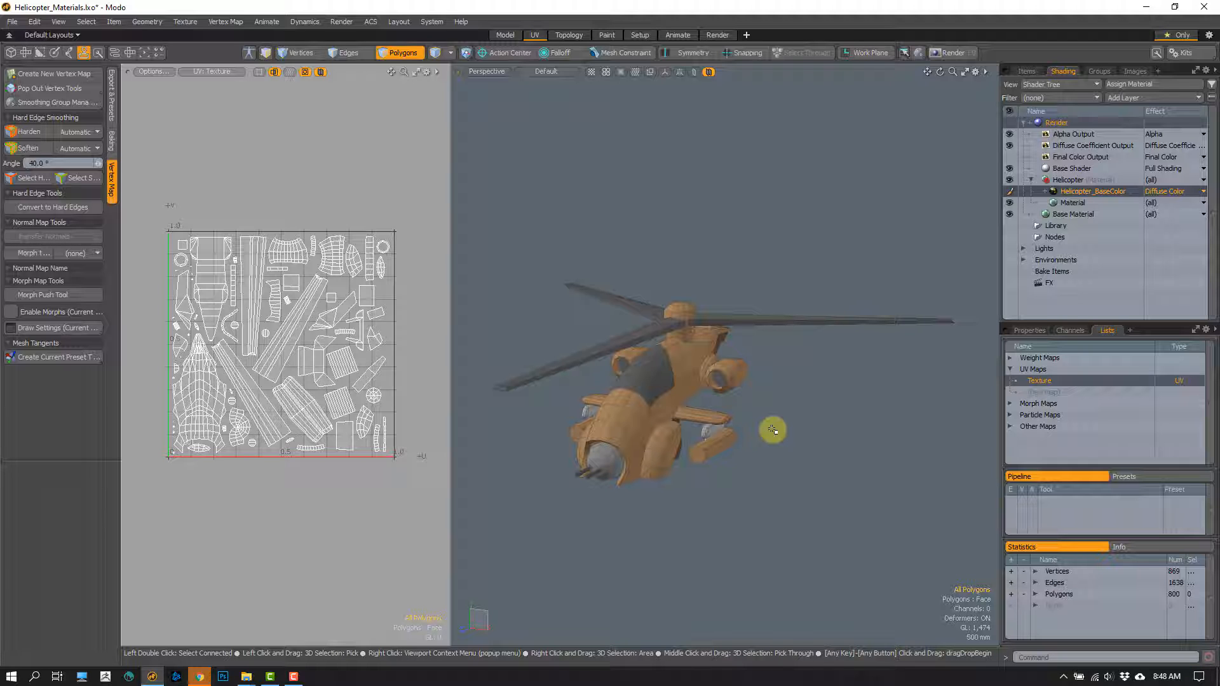
Step: Inspect the textured helicopter from several angles, and review the Diffuse Coefficient Output and the available baking commands
alt+drag(618, 550, 635, 479)
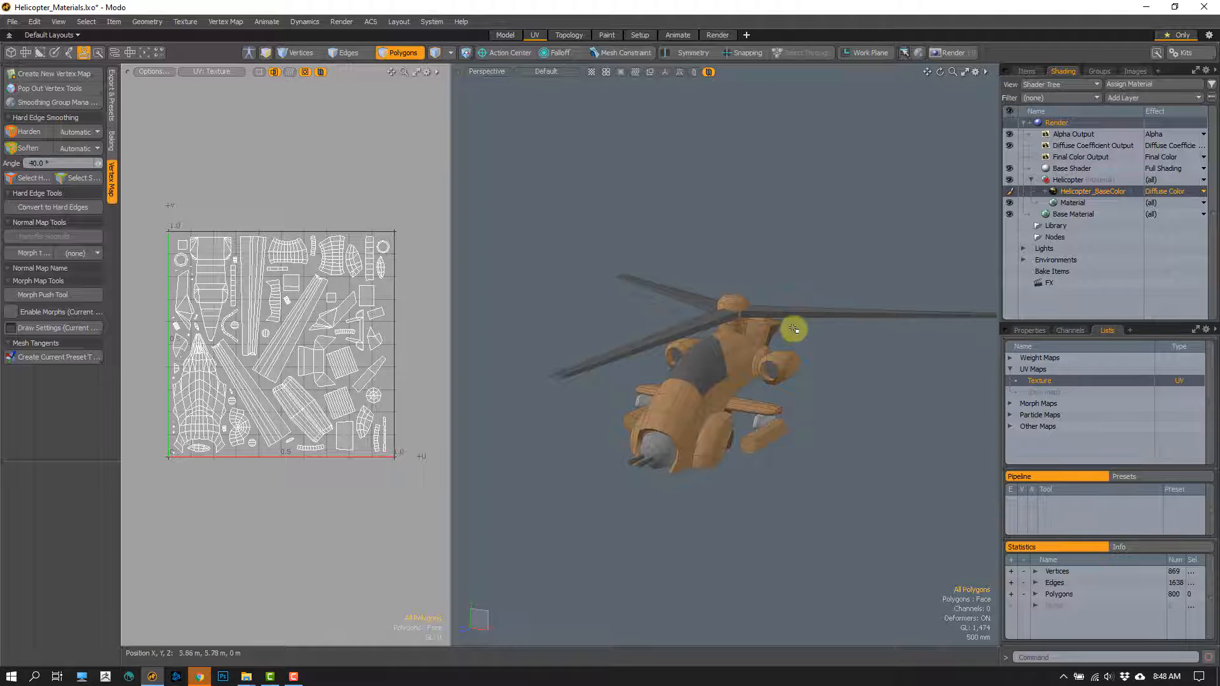
mouse_move(694, 369)
alt+mouse_down()
mouse_move(713, 403)
mouse_move(670, 373)
mouse_move(674, 360)
alt+mouse_up()
scroll(703, 315, up, 2)
right_drag(582, 297, 756, 424)
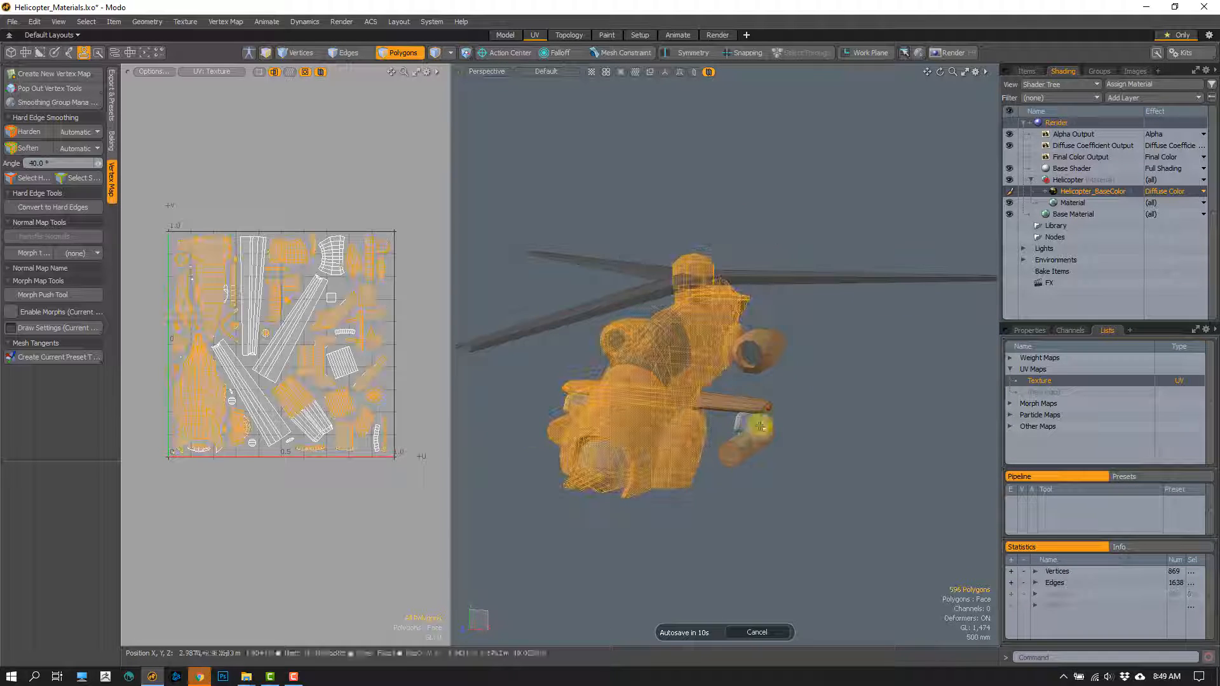
click(788, 413)
click(1090, 145)
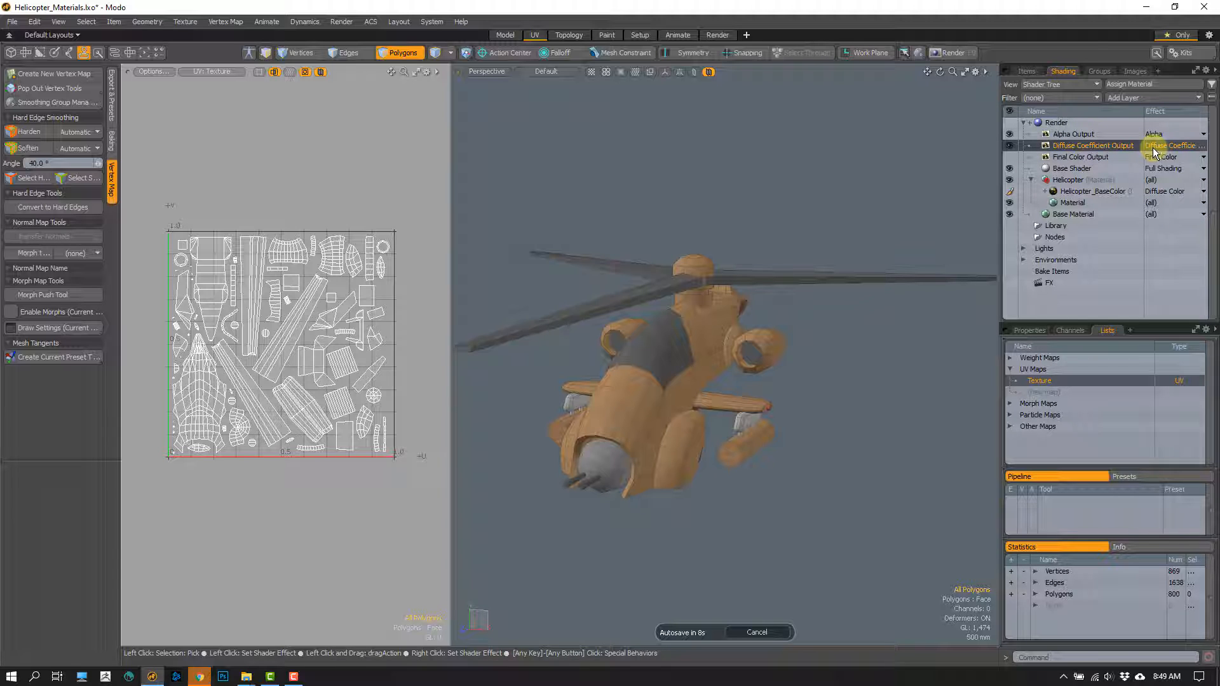
click(342, 23)
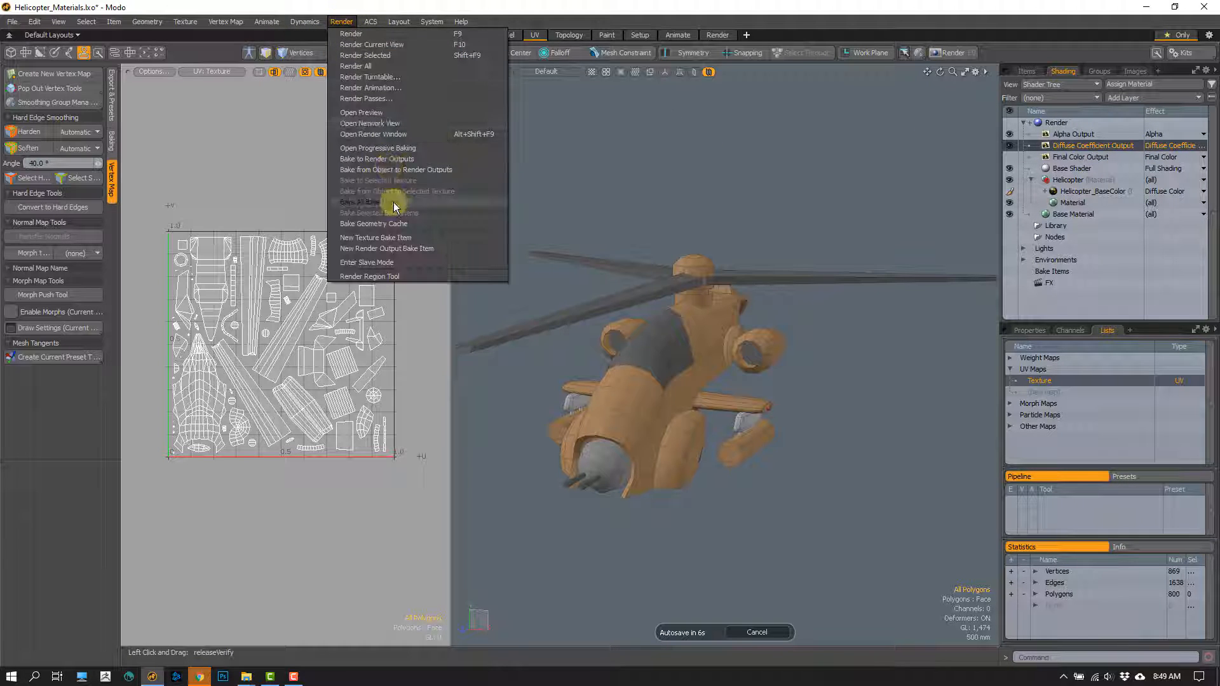
click(675, 235)
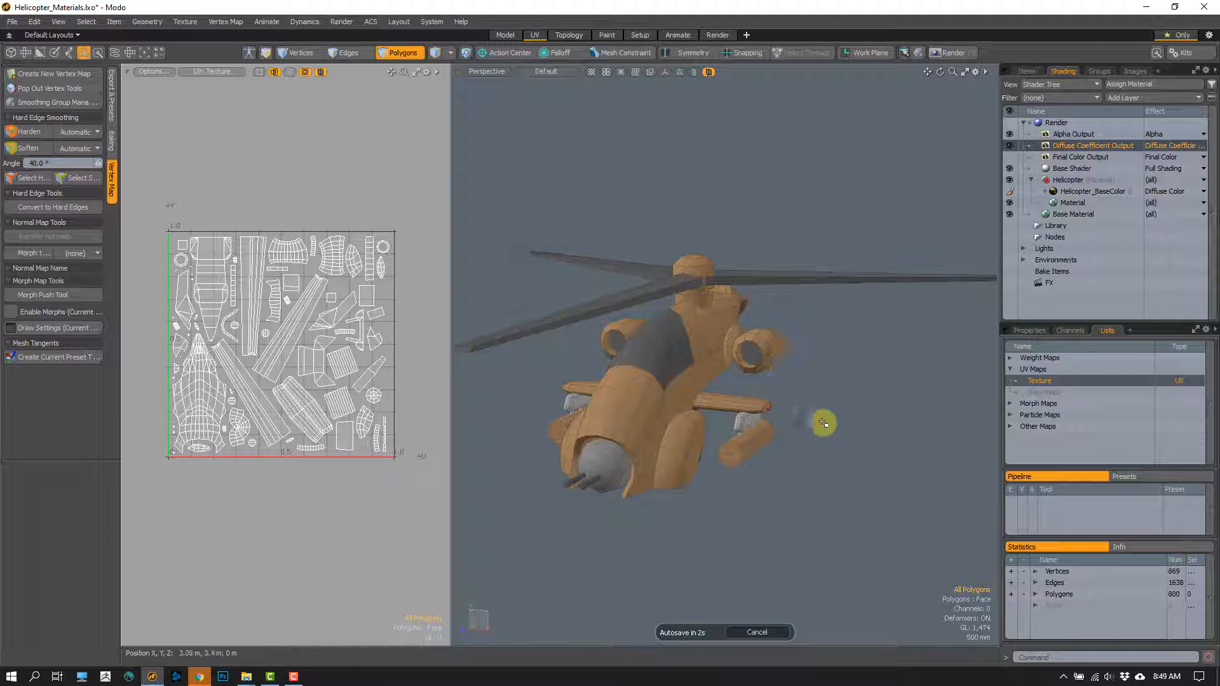
alt+drag(654, 402, 645, 454)
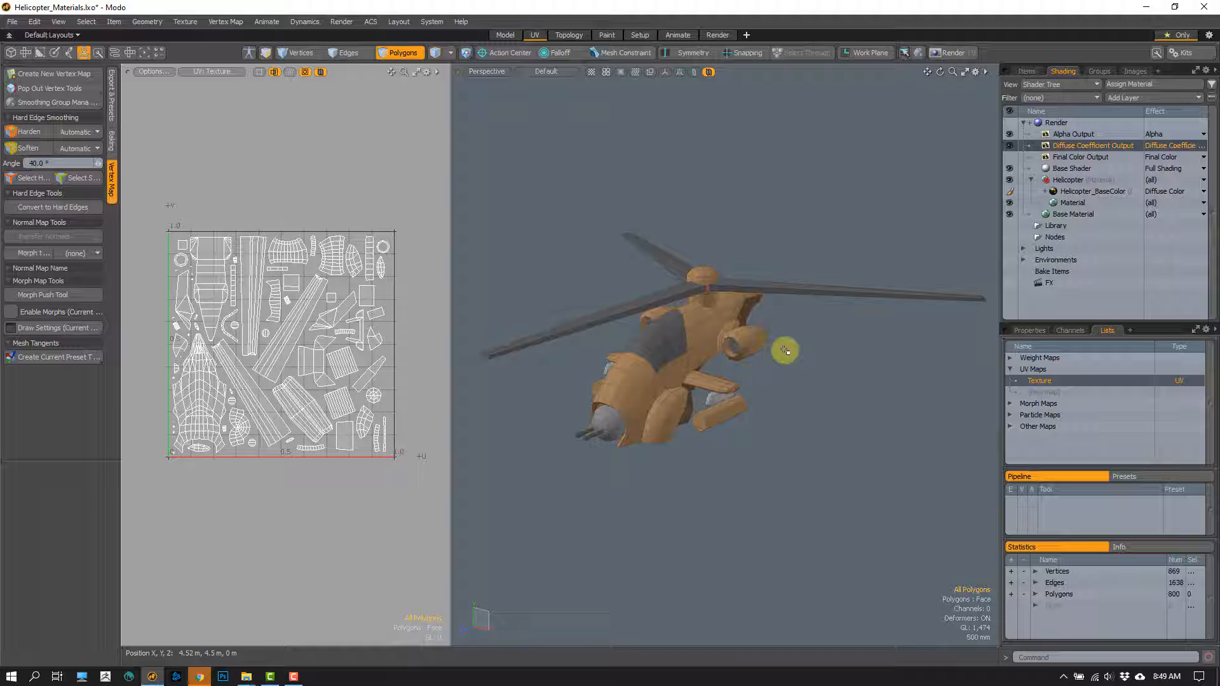
alt+drag(713, 409, 682, 471)
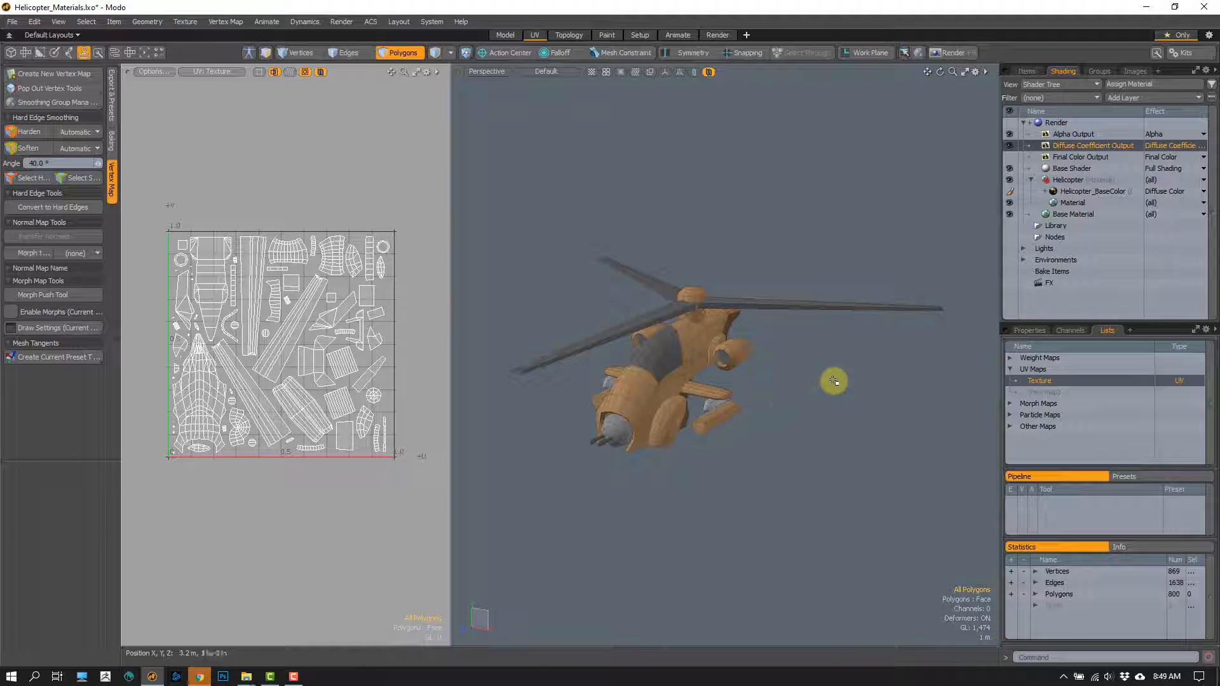
mouse_move(831, 248)
right_down()
mouse_move(966, 520)
mouse_move(896, 243)
right_up()
click(794, 252)
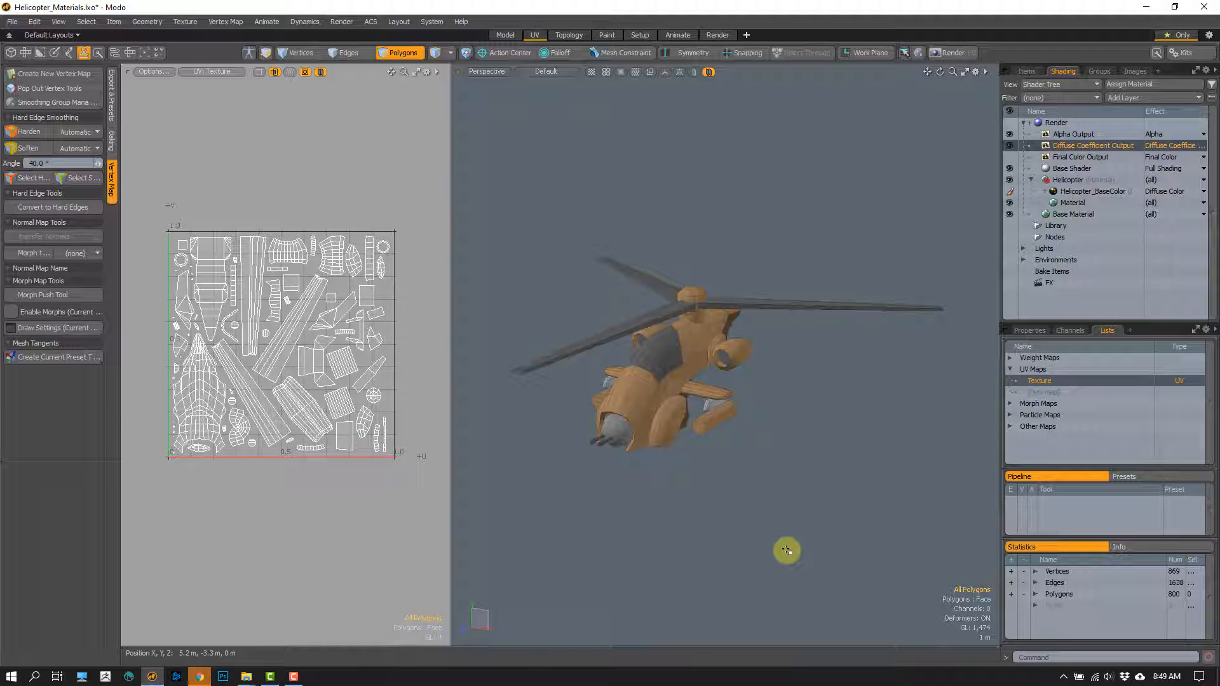